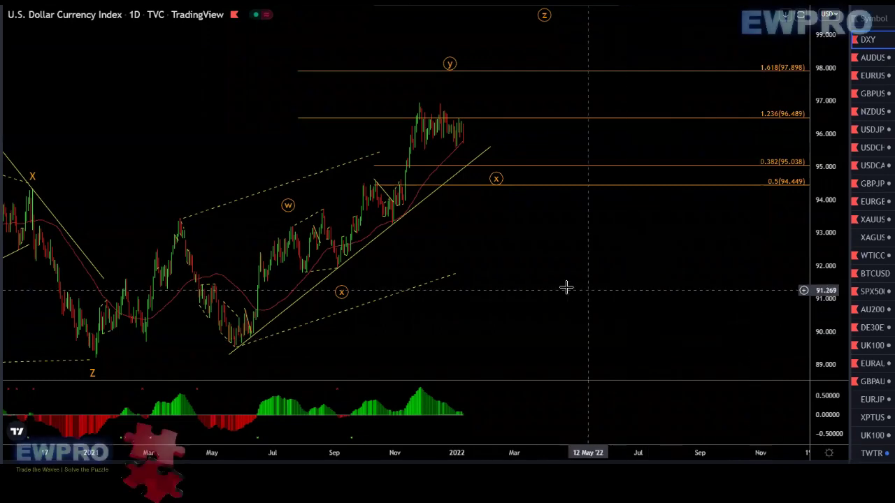
Trace the w-x-y advance freehand from the mid-2021 low, adding a pullback to the trendline and a rise to the 1.618 (97.898) level
{"action": "mouse_move", "coordinate": [575, 252]}
{"action": "left_mouse_down"}
{"action": "mouse_move", "coordinate": [592, 251]}
{"action": "mouse_move", "coordinate": [575, 251]}
{"action": "left_mouse_up"}
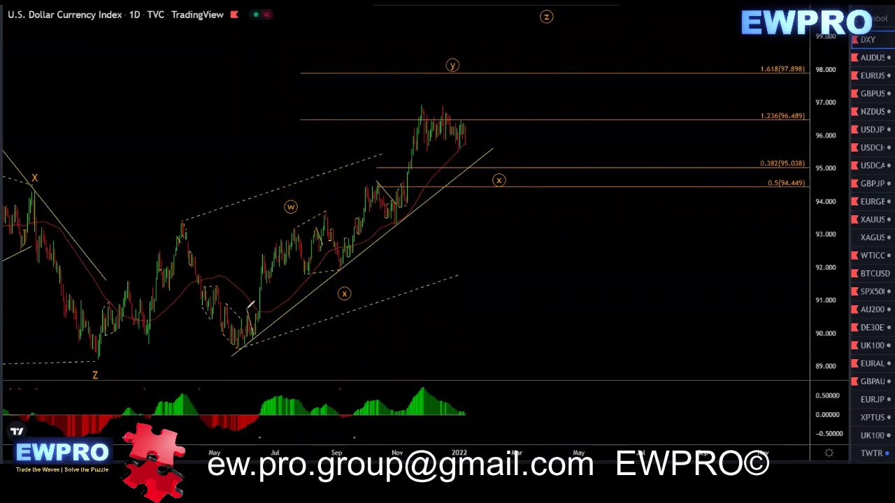
{"action": "left_click_drag", "start_coordinate": [235, 348], "coordinate": [293, 231]}
{"action": "left_click", "coordinate": [339, 267]}
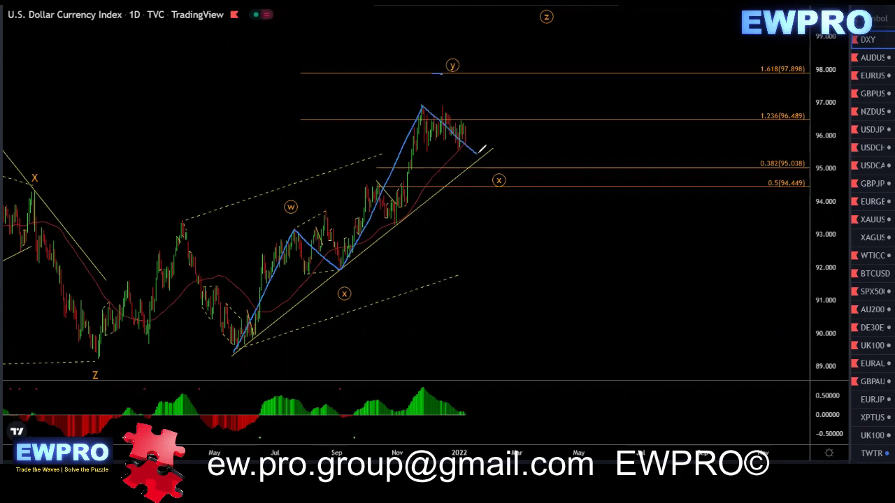
{"action": "left_click", "coordinate": [479, 153]}
{"action": "double_click", "coordinate": [530, 73]}
Circle the latest price consolidation around the 1.236 level, and clear all freehand marks from the daily chart
{"action": "mouse_move", "coordinate": [447, 103]}
{"action": "left_mouse_down"}
{"action": "mouse_move", "coordinate": [420, 121]}
{"action": "mouse_move", "coordinate": [448, 176]}
{"action": "mouse_move", "coordinate": [479, 168]}
{"action": "left_mouse_up"}
{"action": "left_click_drag", "start_coordinate": [483, 124], "coordinate": [449, 105]}
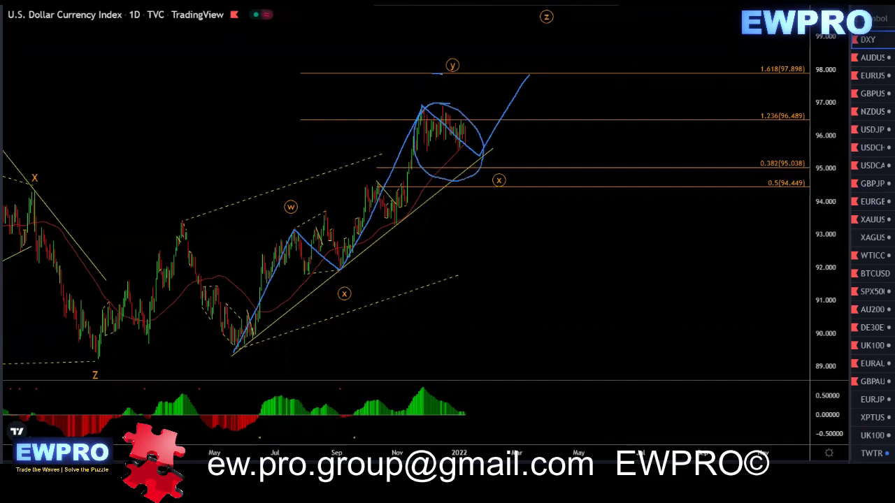
{"action": "key", "text": "Escape"}
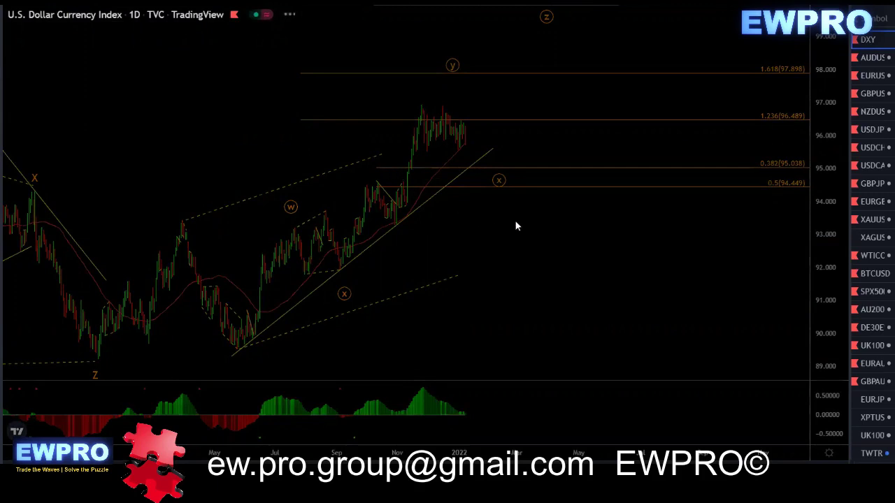
Switch the dollar index chart to the 4h interval and fit the price scale to the recent candles
{"action": "type", "text": "4h"}
{"action": "key", "text": "Return"}
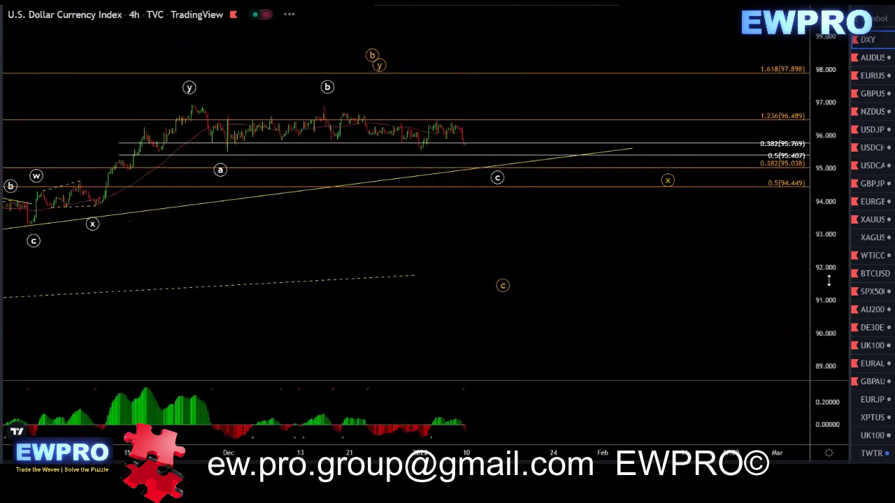
{"action": "double_click", "coordinate": [827, 280]}
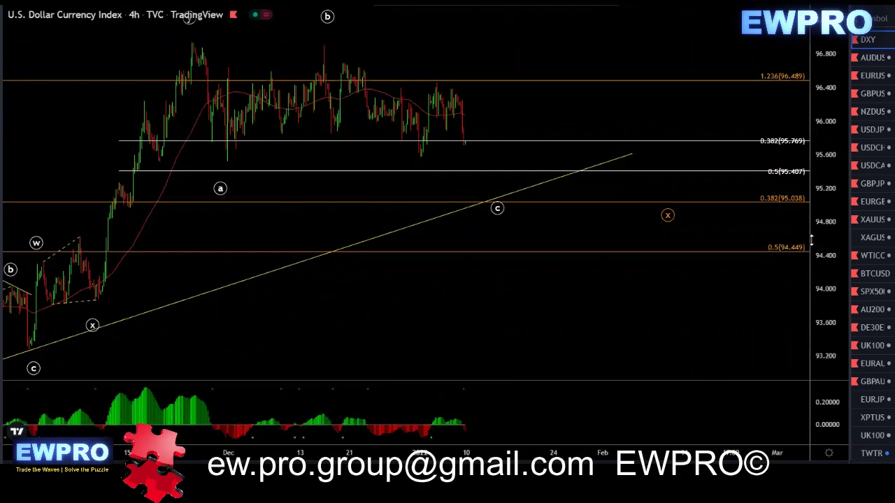
{"action": "left_click_drag", "start_coordinate": [826, 224], "coordinate": [829, 244]}
{"action": "scroll", "coordinate": [683, 277], "scroll_direction": "down", "scroll_amount": 3}
{"action": "left_click_drag", "start_coordinate": [639, 278], "coordinate": [577, 295]}
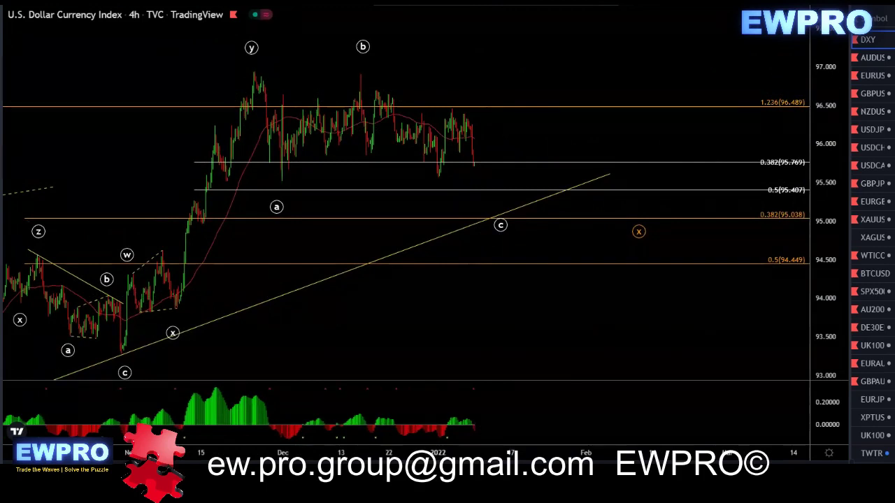
Trace the a-b-c correction freehand, mark the subwaves of the decline from b toward c, and clear the marks
{"action": "mouse_move", "coordinate": [256, 73]}
{"action": "left_mouse_down"}
{"action": "mouse_move", "coordinate": [273, 187]}
{"action": "mouse_move", "coordinate": [358, 73]}
{"action": "mouse_move", "coordinate": [458, 174]}
{"action": "mouse_move", "coordinate": [497, 199]}
{"action": "left_mouse_up"}
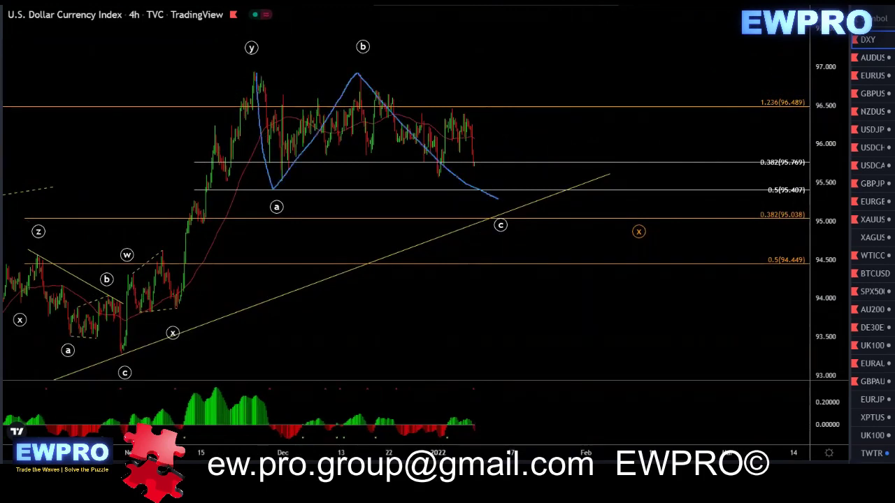
{"action": "mouse_move", "coordinate": [367, 160]}
{"action": "left_mouse_down"}
{"action": "mouse_move", "coordinate": [382, 92]}
{"action": "mouse_move", "coordinate": [438, 178]}
{"action": "mouse_move", "coordinate": [454, 107]}
{"action": "left_mouse_up"}
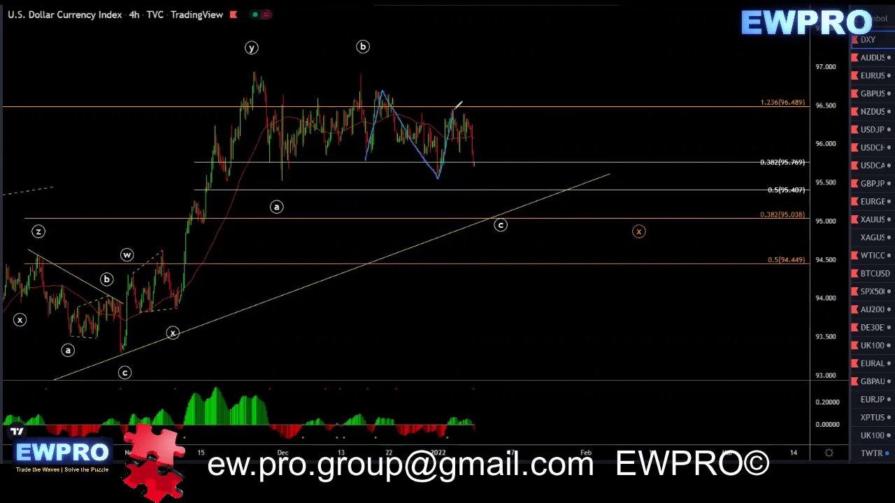
{"action": "mouse_move", "coordinate": [358, 76]}
{"action": "left_mouse_down"}
{"action": "mouse_move", "coordinate": [368, 158]}
{"action": "mouse_move", "coordinate": [470, 110]}
{"action": "mouse_move", "coordinate": [502, 201]}
{"action": "left_mouse_up"}
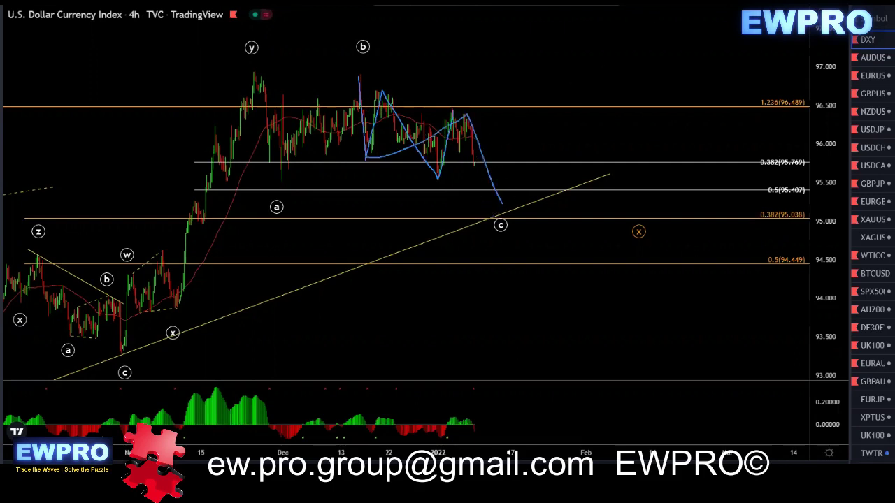
{"action": "key", "text": "e"}
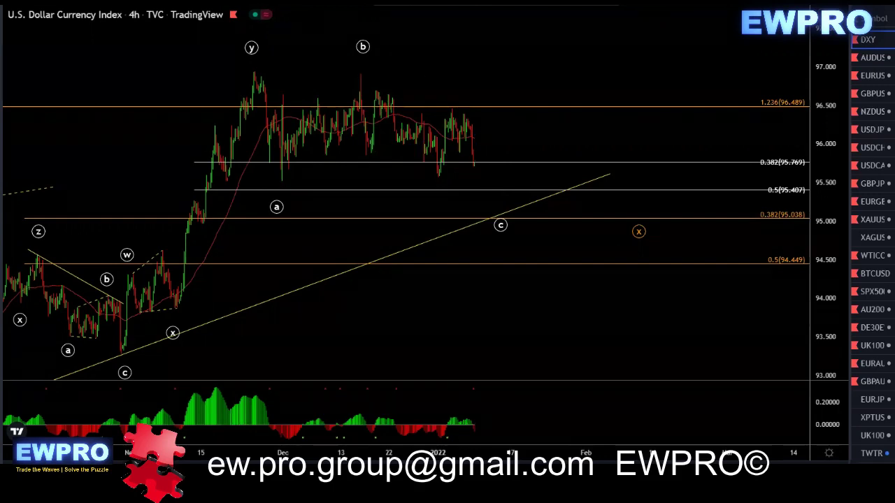
Switch the dollar index chart to the 1h interval and fit the price scale around the 0.382 and 0.5 levels
{"action": "type", "text": "1h"}
{"action": "key", "text": "Return"}
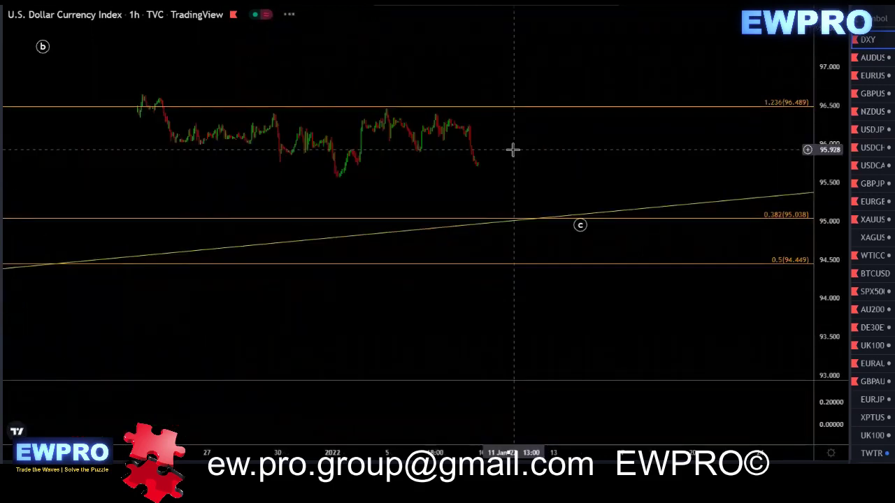
{"action": "left_click_drag", "start_coordinate": [813, 243], "coordinate": [813, 250]}
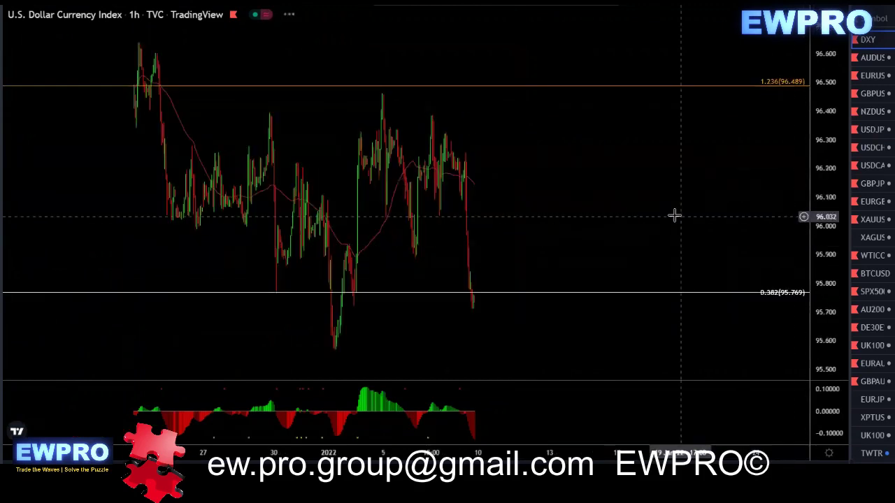
{"action": "scroll", "coordinate": [664, 214], "scroll_direction": "up", "scroll_amount": 3}
{"action": "left_click_drag", "start_coordinate": [825, 212], "coordinate": [822, 241]}
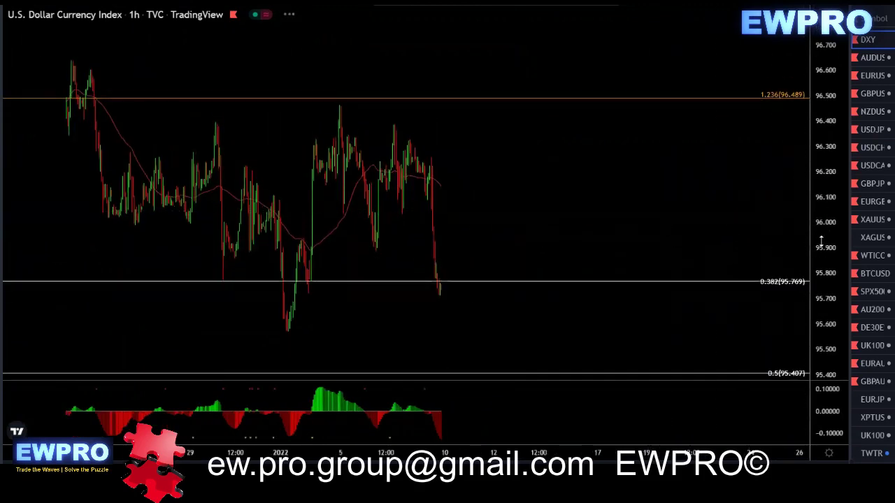
{"action": "left_click_drag", "start_coordinate": [619, 224], "coordinate": [655, 202]}
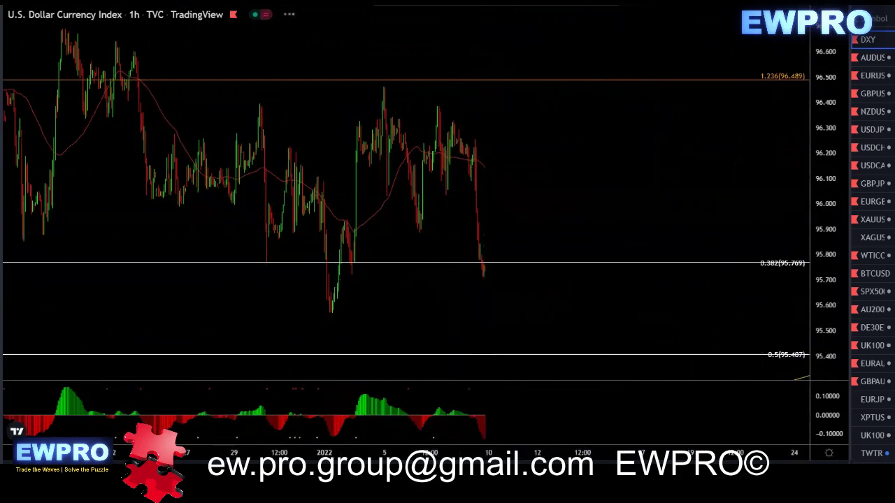
Sketch a small rising flag at the 0.382 (95.769) level with a drop to 0.5 (95.407), and underline the early January low
{"action": "mouse_move", "coordinate": [485, 269]}
{"action": "left_mouse_down"}
{"action": "mouse_move", "coordinate": [526, 244]}
{"action": "mouse_move", "coordinate": [555, 248]}
{"action": "left_mouse_up"}
{"action": "mouse_move", "coordinate": [470, 264]}
{"action": "left_mouse_down"}
{"action": "mouse_move", "coordinate": [529, 240]}
{"action": "mouse_move", "coordinate": [593, 353]}
{"action": "left_mouse_up"}
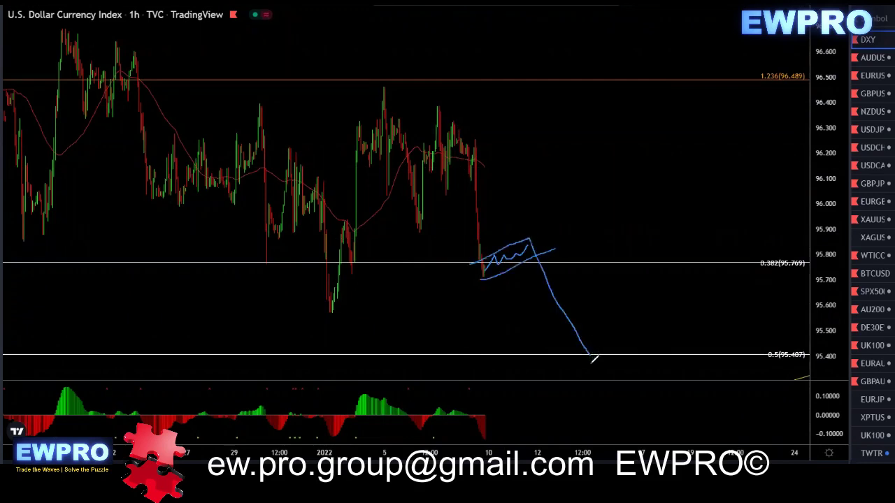
{"action": "left_click_drag", "start_coordinate": [303, 321], "coordinate": [354, 312]}
Sketch a rebound from the 0.5 (95.407) level with a small falling flag and a rise to about 95.95, and clear all marks
{"action": "mouse_move", "coordinate": [590, 353]}
{"action": "left_mouse_down"}
{"action": "mouse_move", "coordinate": [619, 297]}
{"action": "mouse_move", "coordinate": [639, 294]}
{"action": "mouse_move", "coordinate": [666, 318]}
{"action": "left_mouse_up"}
{"action": "mouse_move", "coordinate": [621, 287]}
{"action": "left_mouse_down"}
{"action": "mouse_move", "coordinate": [670, 309]}
{"action": "mouse_move", "coordinate": [664, 327]}
{"action": "mouse_move", "coordinate": [702, 216]}
{"action": "left_mouse_up"}
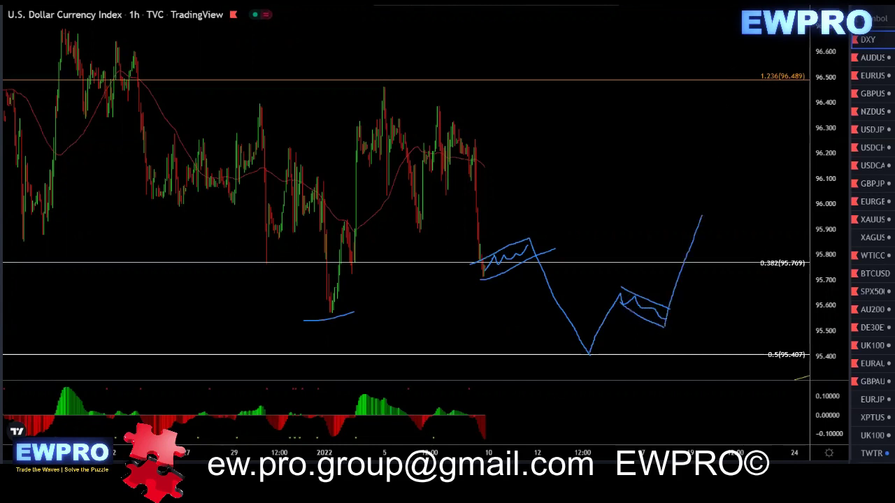
{"action": "key", "text": "Escape"}
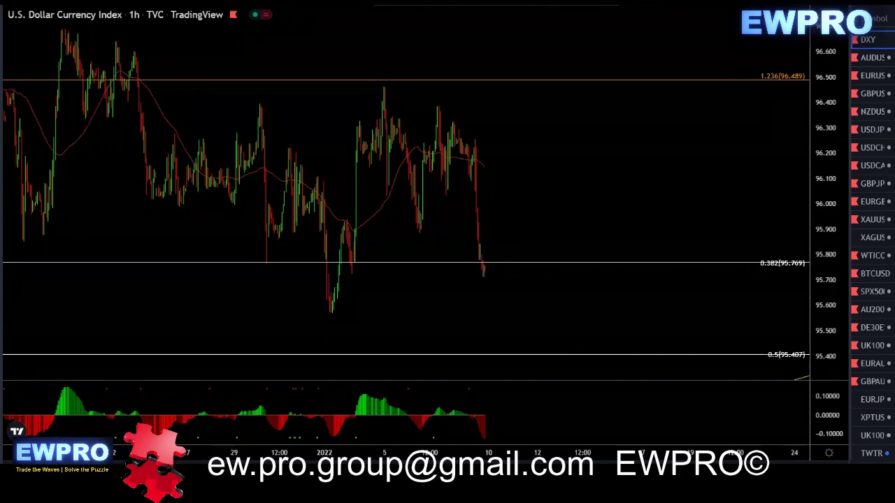
Show the Australian Dollar / U.S. Dollar chart from the watchlist at the 1D interval
{"action": "key", "text": "Down"}
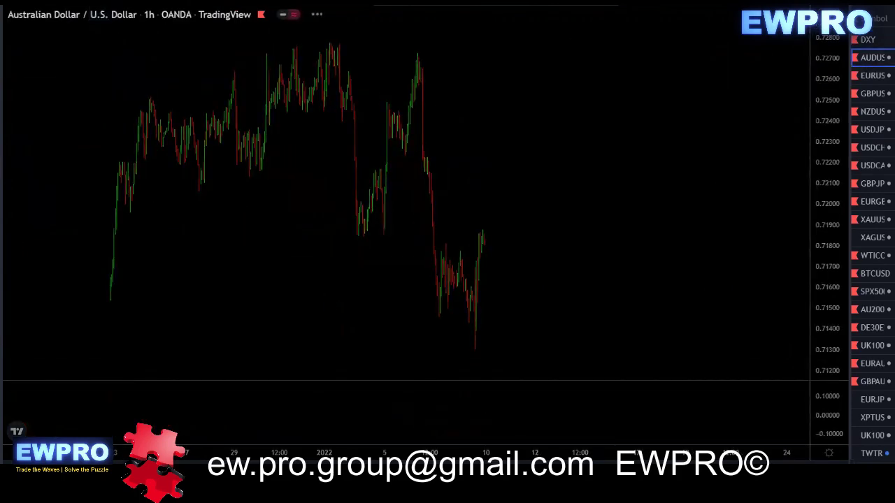
{"action": "left_click", "coordinate": [103, 2]}
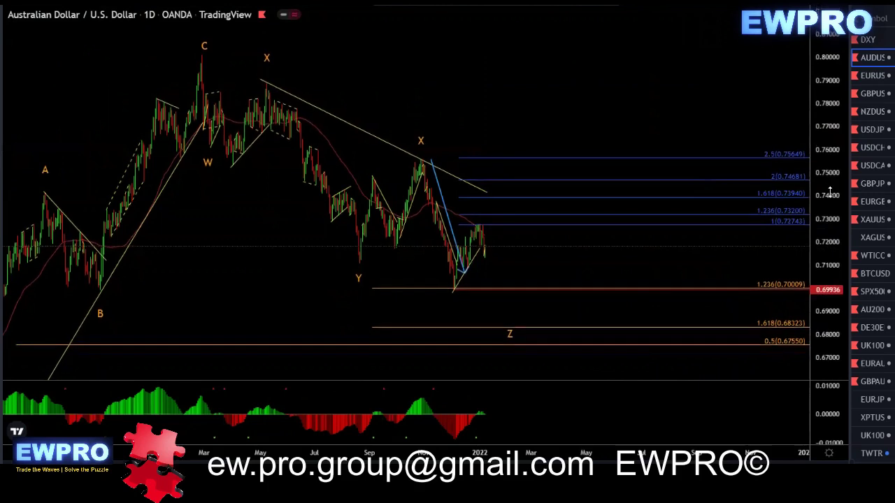
{"action": "left_click_drag", "start_coordinate": [648, 103], "coordinate": [630, 96]}
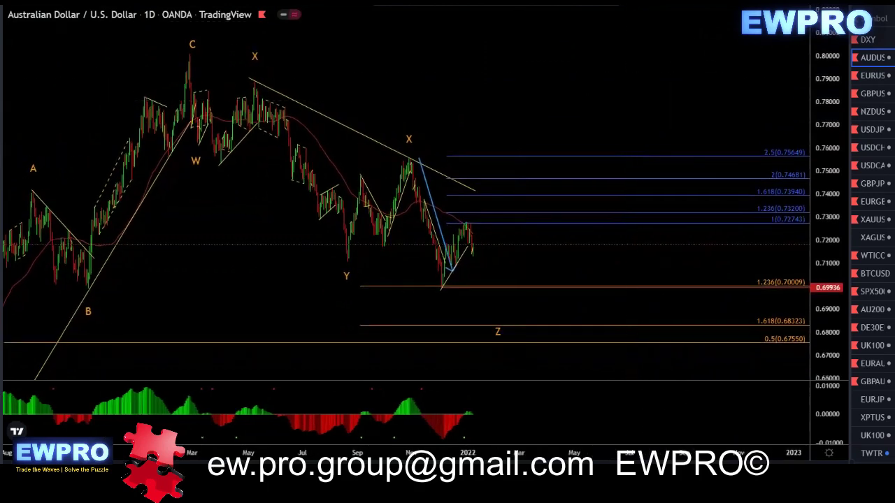
Trace the decline freehand from the C high through W, X, Y and the second X to the low near 1.236 (0.70009)
{"action": "left_click", "coordinate": [188, 51]}
{"action": "left_click", "coordinate": [187, 144]}
{"action": "left_click", "coordinate": [253, 80]}
{"action": "left_click", "coordinate": [344, 267]}
{"action": "left_click_drag", "start_coordinate": [417, 165], "coordinate": [440, 291]}
Underline the histogram lows, sketch a bounce above the 1 (0.72743) level and a fall toward Z, and clear all marks
{"action": "left_click_drag", "start_coordinate": [322, 437], "coordinate": [470, 437]}
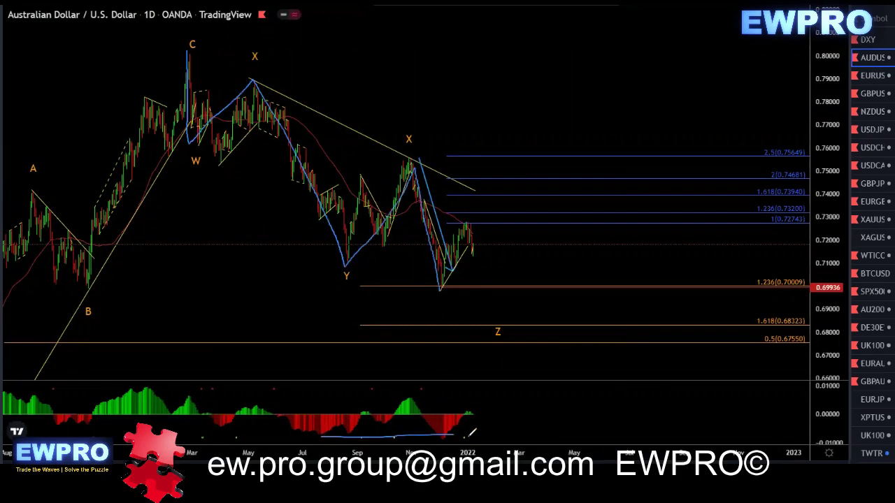
{"action": "mouse_move", "coordinate": [440, 286]}
{"action": "left_mouse_down"}
{"action": "mouse_move", "coordinate": [492, 217]}
{"action": "mouse_move", "coordinate": [525, 308]}
{"action": "left_mouse_up"}
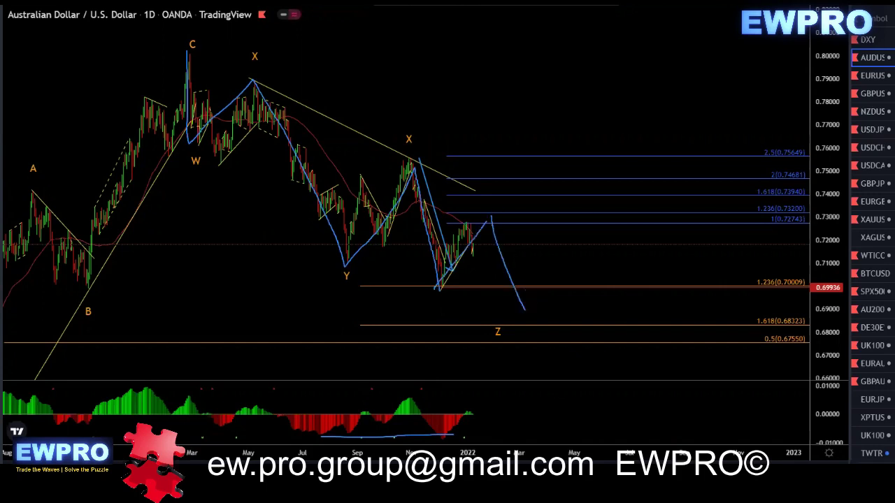
{"action": "key", "text": "Escape"}
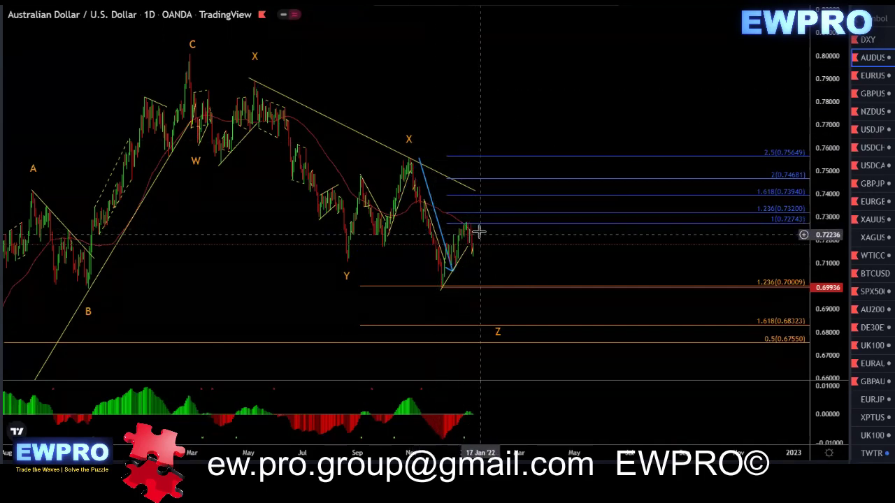
Switch the AUDUSD chart to the 4h interval and fit the price scale to the recent decline and recovery
{"action": "left_click", "coordinate": [434, 3]}
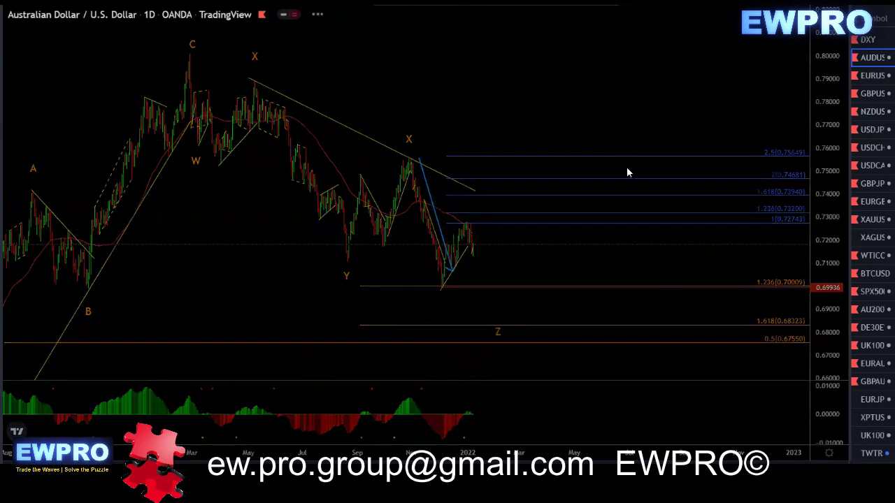
{"action": "double_click", "coordinate": [828, 275]}
{"action": "left_click_drag", "start_coordinate": [830, 201], "coordinate": [827, 242]}
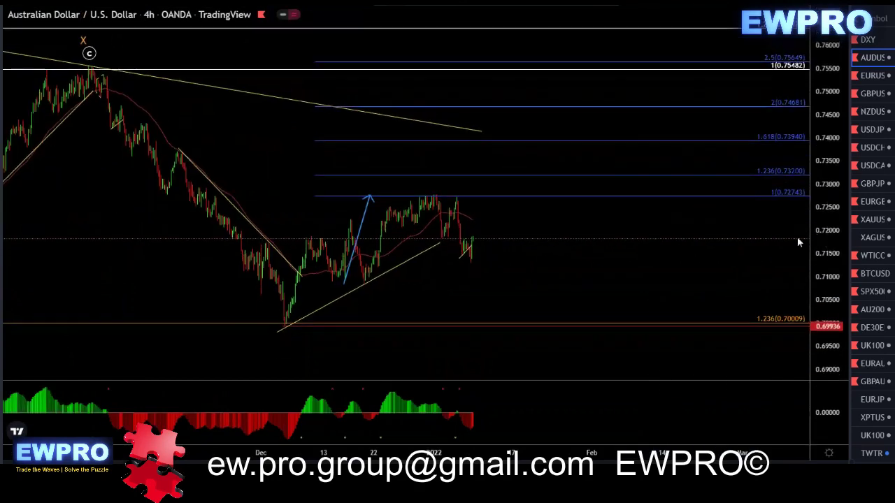
{"action": "left_click_drag", "start_coordinate": [655, 220], "coordinate": [664, 210]}
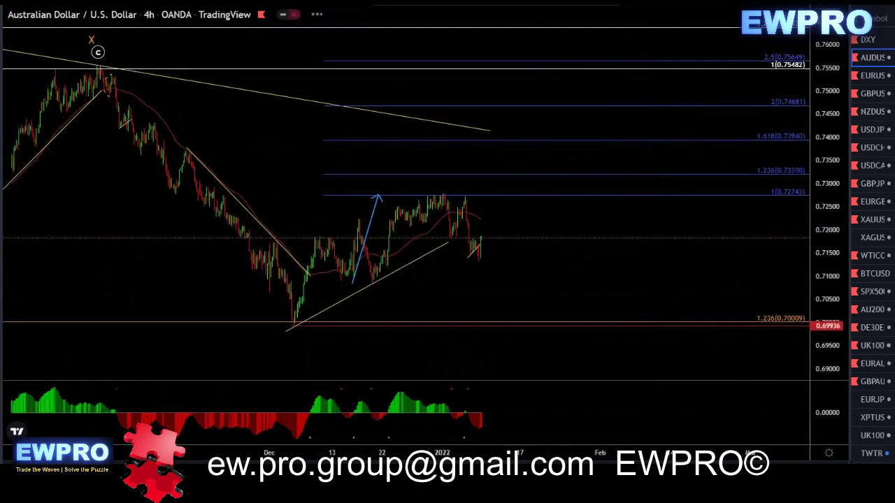
Trace the three-leg rise from the December low to the 1 (0.72743) level, outline its middle correction, and clear the freehand marks
{"action": "mouse_move", "coordinate": [291, 328]}
{"action": "left_mouse_down"}
{"action": "mouse_move", "coordinate": [319, 236]}
{"action": "mouse_move", "coordinate": [348, 284]}
{"action": "mouse_move", "coordinate": [380, 195]}
{"action": "mouse_move", "coordinate": [390, 195]}
{"action": "left_mouse_up"}
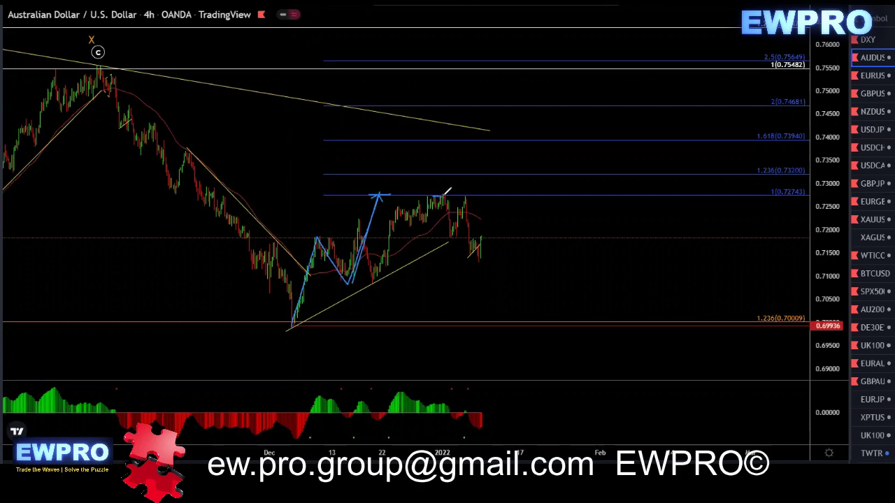
{"action": "key", "text": "ctrl+z"}
{"action": "left_click_drag", "start_coordinate": [325, 235], "coordinate": [354, 220]}
{"action": "left_click_drag", "start_coordinate": [340, 273], "coordinate": [378, 282]}
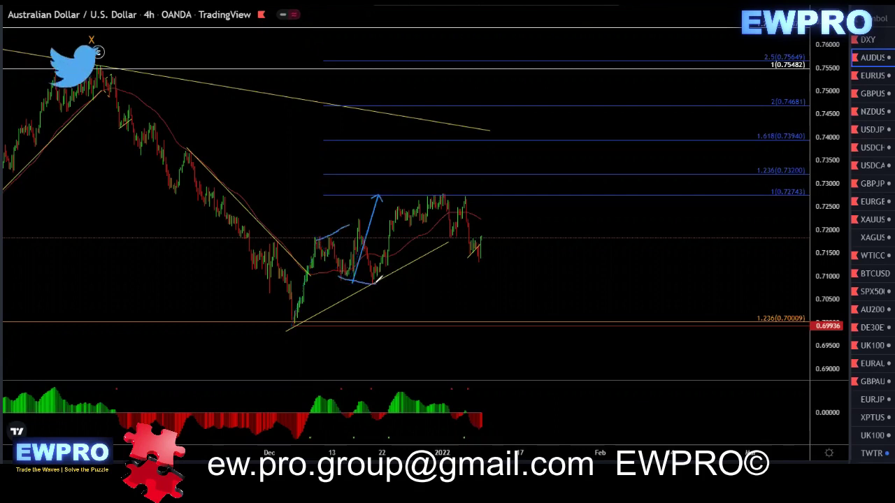
{"action": "mouse_move", "coordinate": [294, 323]}
{"action": "left_mouse_down"}
{"action": "mouse_move", "coordinate": [348, 260]}
{"action": "mouse_move", "coordinate": [393, 263]}
{"action": "mouse_move", "coordinate": [445, 196]}
{"action": "left_mouse_up"}
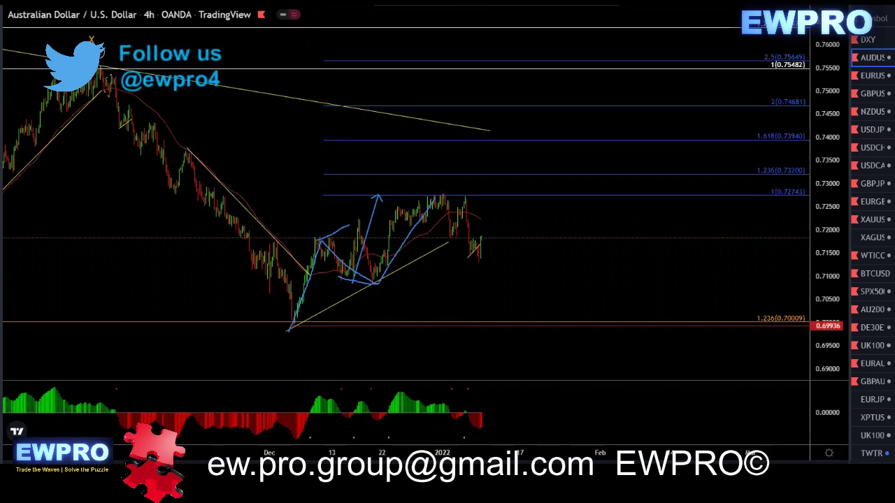
{"action": "key", "text": "ctrl+z"}
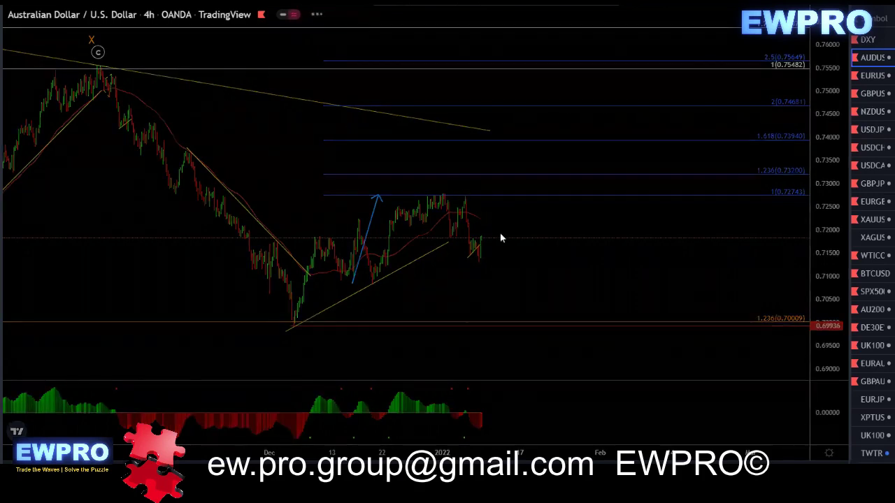
Switch the AUDUSD chart to the 1h interval and fit the price scale to the recent candles
{"action": "key", "text": "1"}
{"action": "key", "text": "Return"}
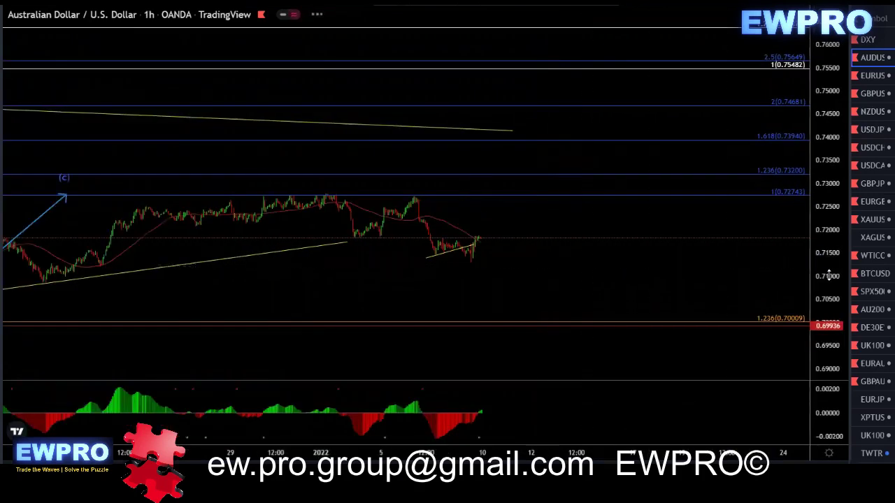
{"action": "double_click", "coordinate": [829, 274]}
{"action": "left_click_drag", "start_coordinate": [826, 157], "coordinate": [823, 238]}
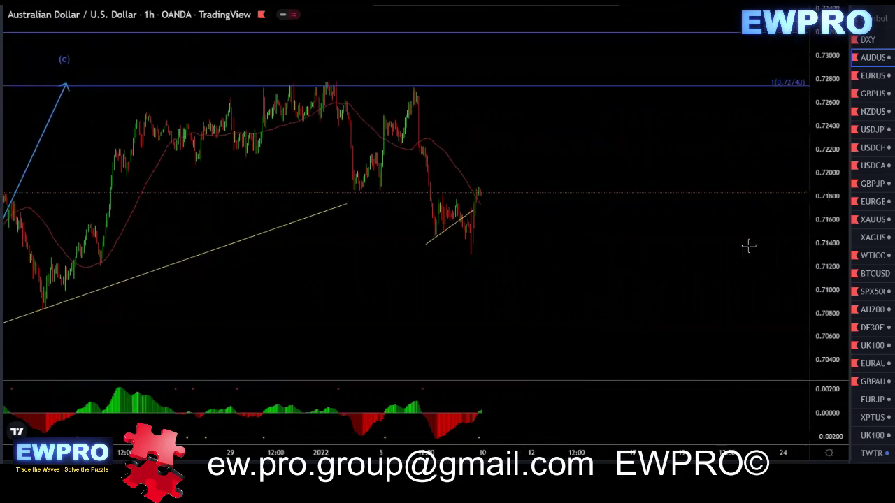
{"action": "left_click_drag", "start_coordinate": [526, 238], "coordinate": [604, 238]}
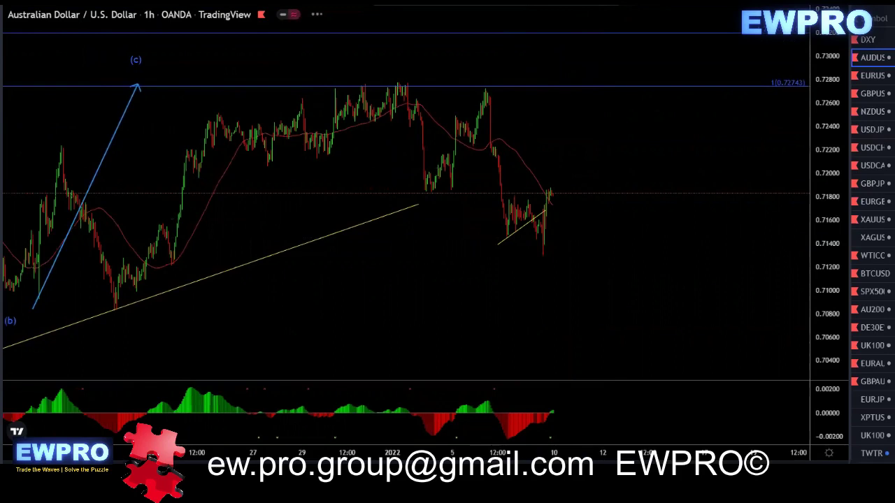
Trace the January decline and its small correction, bracket the correction, sketch a fall to about 0.7100, and clear the marks
{"action": "mouse_move", "coordinate": [402, 84]}
{"action": "left_mouse_down"}
{"action": "mouse_move", "coordinate": [427, 180]}
{"action": "mouse_move", "coordinate": [490, 83]}
{"action": "mouse_move", "coordinate": [510, 236]}
{"action": "mouse_move", "coordinate": [522, 200]}
{"action": "mouse_move", "coordinate": [542, 250]}
{"action": "mouse_move", "coordinate": [556, 186]}
{"action": "left_mouse_up"}
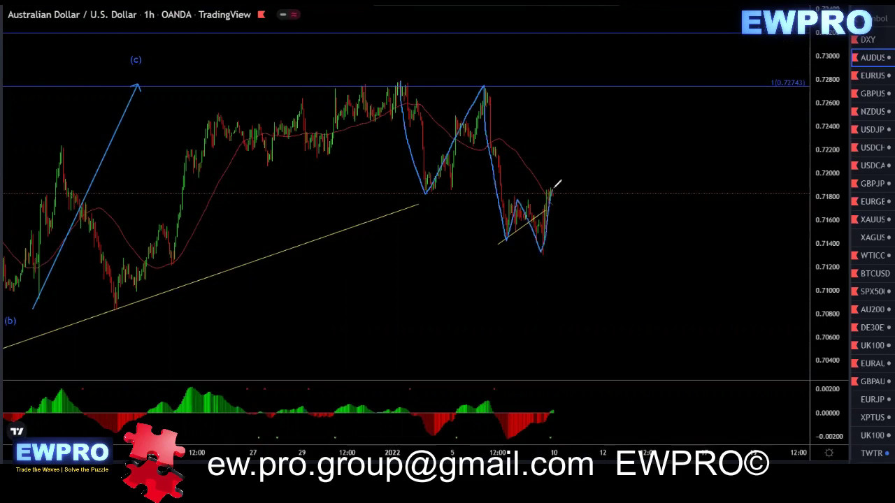
{"action": "mouse_move", "coordinate": [516, 199]}
{"action": "left_mouse_down"}
{"action": "mouse_move", "coordinate": [550, 184]}
{"action": "mouse_move", "coordinate": [595, 287]}
{"action": "left_mouse_up"}
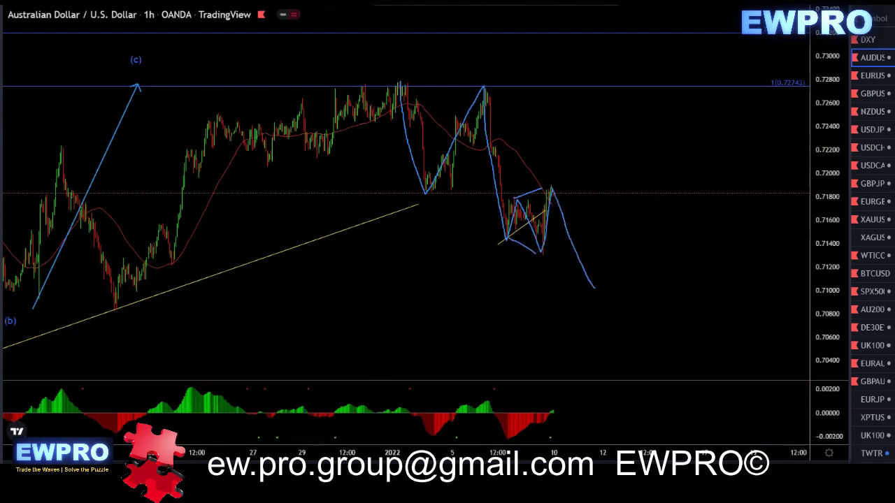
{"action": "left_click", "coordinate": [687, 8]}
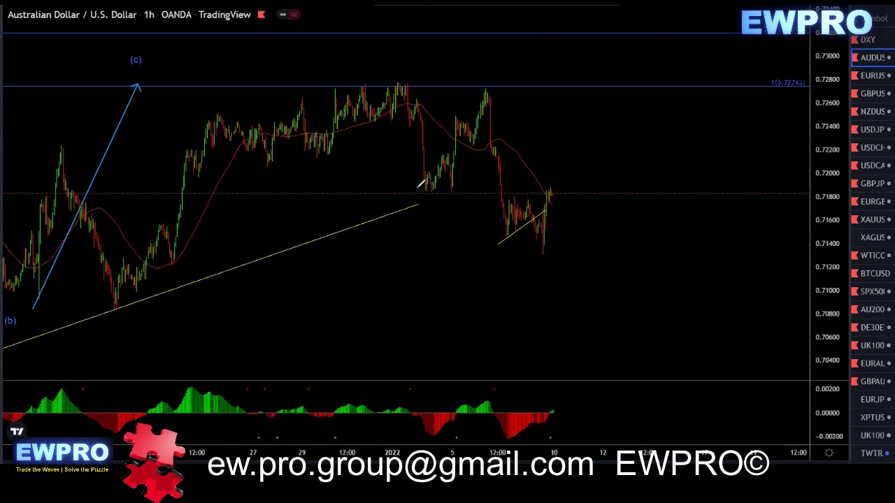
Label the January swing points W, X and Y, and sketch a stepped rise from the Y low to about 0.7240
{"action": "left_click_drag", "start_coordinate": [414, 199], "coordinate": [437, 198]}
{"action": "mouse_move", "coordinate": [476, 67]}
{"action": "left_mouse_down"}
{"action": "mouse_move", "coordinate": [488, 76]}
{"action": "mouse_move", "coordinate": [476, 77]}
{"action": "left_mouse_up"}
{"action": "mouse_move", "coordinate": [532, 263]}
{"action": "left_mouse_down"}
{"action": "mouse_move", "coordinate": [553, 267]}
{"action": "mouse_move", "coordinate": [539, 296]}
{"action": "left_mouse_up"}
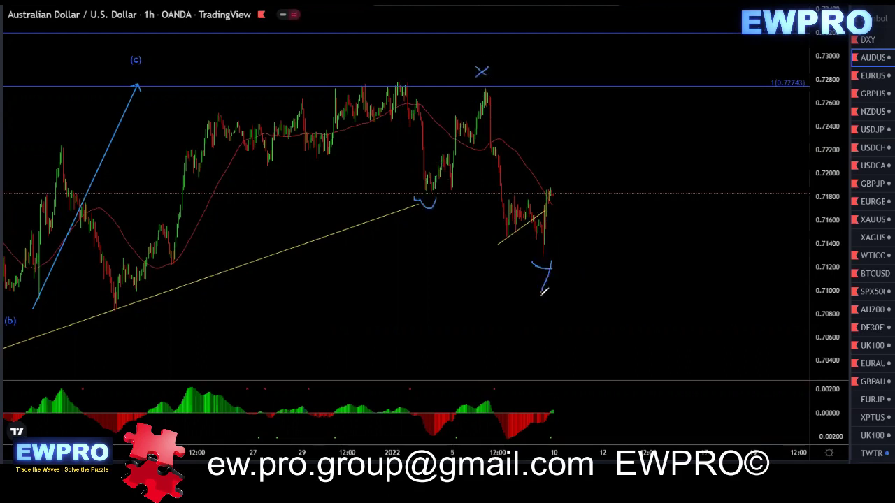
{"action": "mouse_move", "coordinate": [541, 249]}
{"action": "left_mouse_down"}
{"action": "mouse_move", "coordinate": [554, 179]}
{"action": "mouse_move", "coordinate": [557, 187]}
{"action": "mouse_move", "coordinate": [605, 127]}
{"action": "left_mouse_up"}
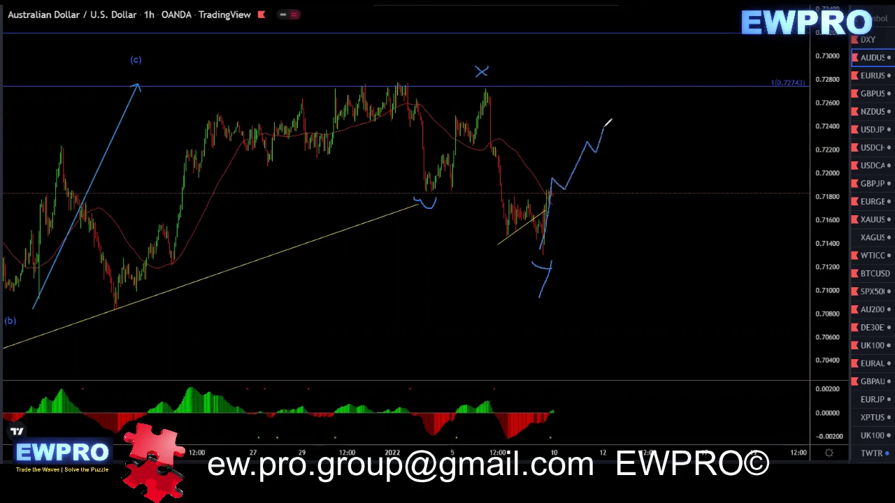
Sketch a projected histogram hump, mark it against the previous peak, draw a price fall to about 0.7080, and clear all marks
{"action": "mouse_move", "coordinate": [553, 414]}
{"action": "left_mouse_down"}
{"action": "mouse_move", "coordinate": [592, 395]}
{"action": "mouse_move", "coordinate": [605, 410]}
{"action": "left_mouse_up"}
{"action": "left_click_drag", "start_coordinate": [473, 398], "coordinate": [501, 395]}
{"action": "left_click_drag", "start_coordinate": [558, 390], "coordinate": [590, 389]}
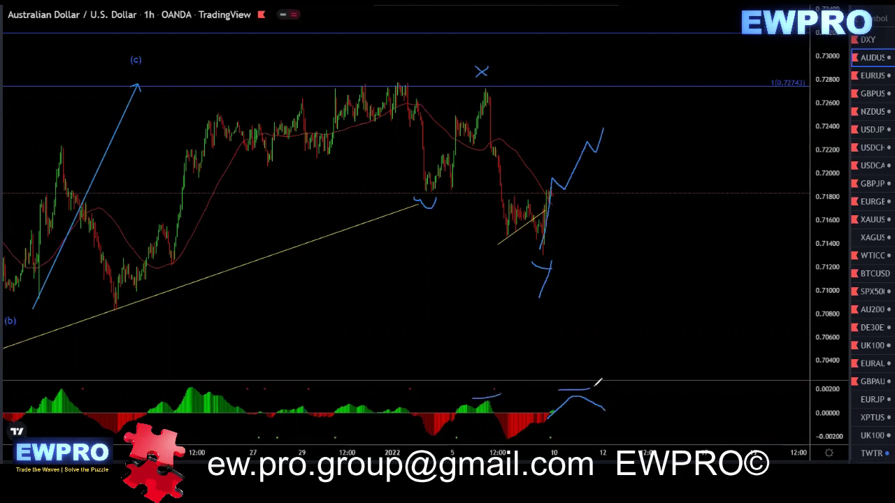
{"action": "left_click_drag", "start_coordinate": [605, 126], "coordinate": [645, 309]}
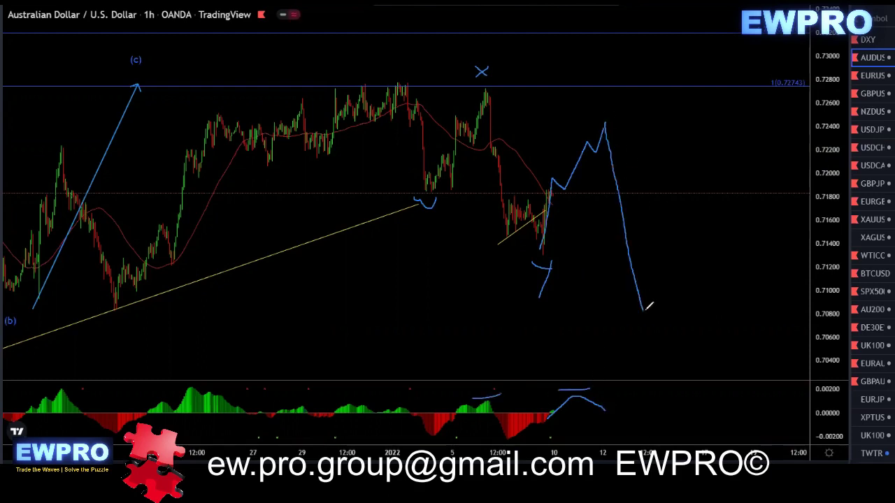
{"action": "left_click", "coordinate": [647, 65]}
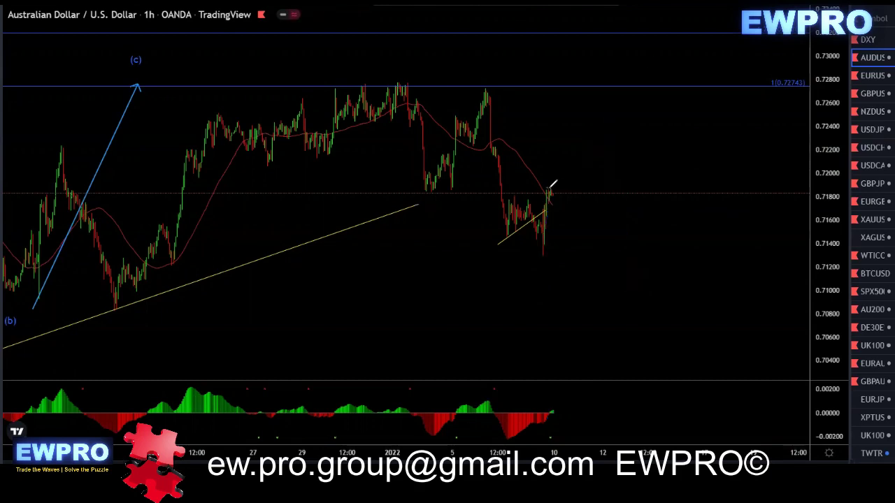
Underline the latest AUDUSD low, trace the bounce, sketch an alternative fall to about 0.7080, and clear the marks
{"action": "left_click_drag", "start_coordinate": [556, 201], "coordinate": [559, 203]}
{"action": "left_click_drag", "start_coordinate": [531, 261], "coordinate": [547, 261]}
{"action": "left_click_drag", "start_coordinate": [553, 199], "coordinate": [583, 305]}
{"action": "mouse_move", "coordinate": [501, 238]}
{"action": "left_mouse_down"}
{"action": "mouse_move", "coordinate": [513, 200]}
{"action": "mouse_move", "coordinate": [542, 237]}
{"action": "mouse_move", "coordinate": [552, 190]}
{"action": "mouse_move", "coordinate": [586, 316]}
{"action": "left_mouse_up"}
{"action": "left_click_drag", "start_coordinate": [538, 259], "coordinate": [555, 260]}
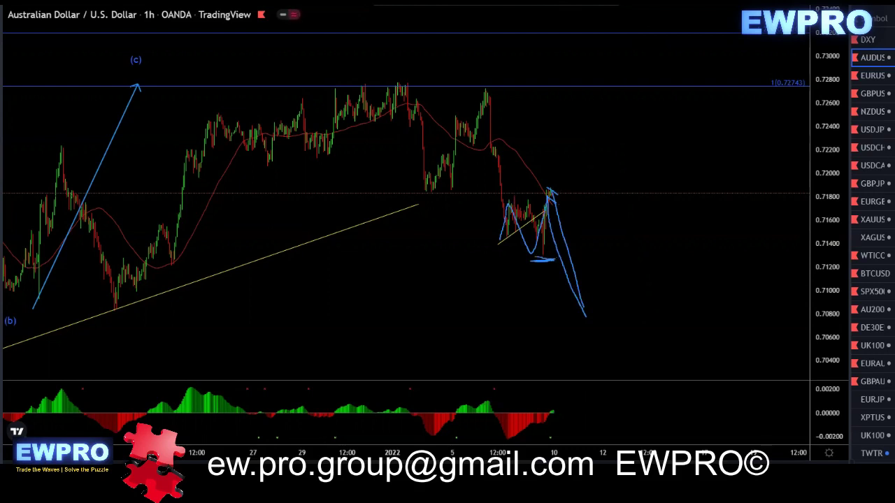
{"action": "key", "text": "ctrl+shift+7"}
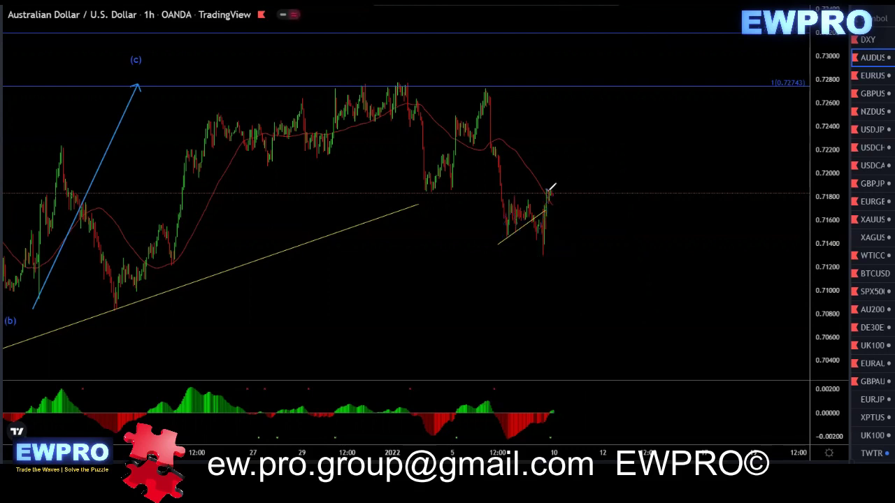
Sketch a small pullback, a rally to about 0.7220 and a renewed fall, mark the histogram swings, and clear the drawings
{"action": "mouse_move", "coordinate": [554, 192]}
{"action": "left_mouse_down"}
{"action": "mouse_move", "coordinate": [562, 205]}
{"action": "mouse_move", "coordinate": [551, 198]}
{"action": "mouse_move", "coordinate": [565, 199]}
{"action": "mouse_move", "coordinate": [583, 143]}
{"action": "left_mouse_up"}
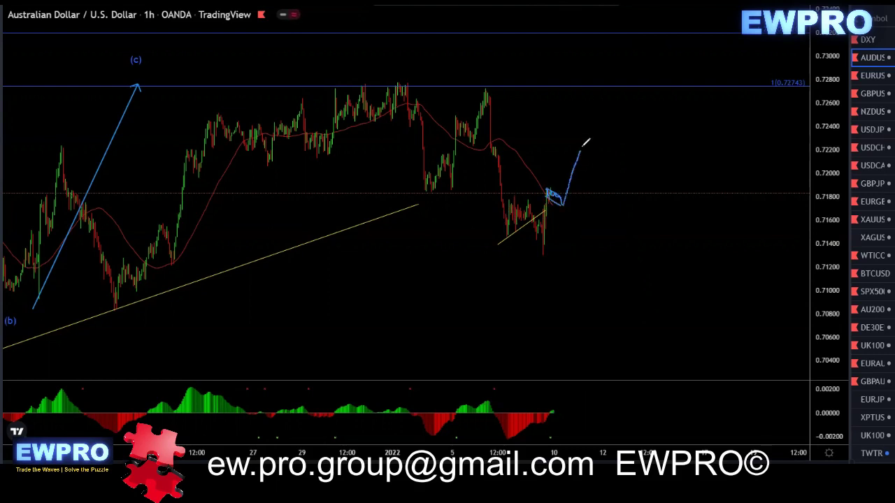
{"action": "left_click_drag", "start_coordinate": [477, 85], "coordinate": [486, 87]}
{"action": "left_click_drag", "start_coordinate": [560, 407], "coordinate": [578, 398]}
{"action": "left_click_drag", "start_coordinate": [428, 433], "coordinate": [506, 440]}
{"action": "left_click_drag", "start_coordinate": [590, 142], "coordinate": [633, 301]}
{"action": "left_click", "coordinate": [490, 38]}
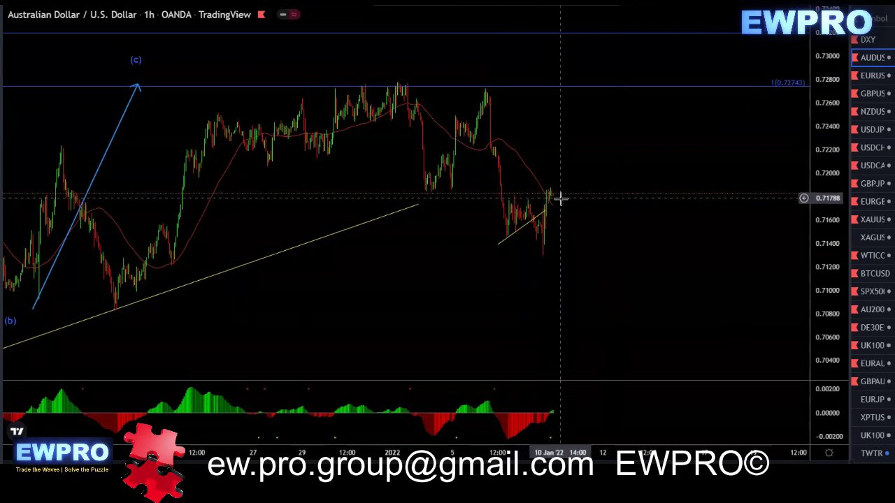
Open the EURUSD chart and switch it to the 1D interval
{"action": "left_click", "coordinate": [871, 76]}
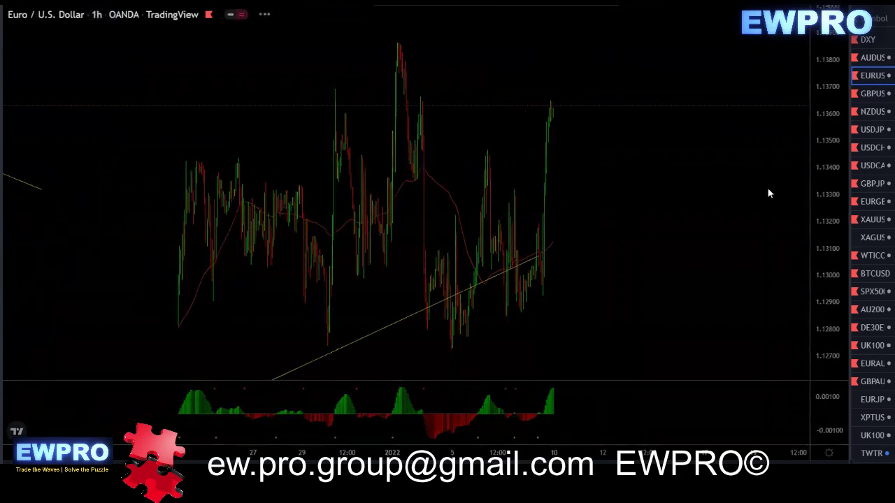
{"action": "type", "text": "1D"}
{"action": "key", "text": "Return"}
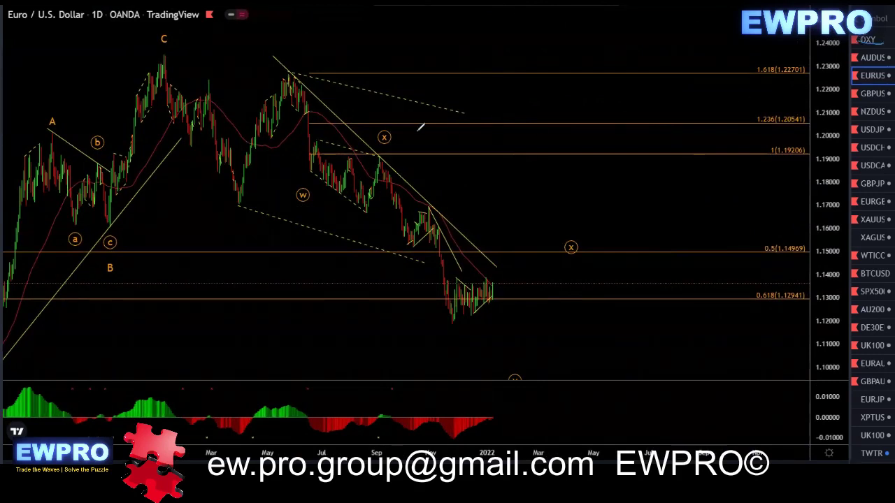
Trace the EURUSD decline through w and x, label its low Y, sketch a correction and fall to about 1.1000, and clear the marks
{"action": "mouse_move", "coordinate": [286, 70]}
{"action": "left_mouse_down"}
{"action": "mouse_move", "coordinate": [330, 167]}
{"action": "mouse_move", "coordinate": [381, 142]}
{"action": "mouse_move", "coordinate": [455, 312]}
{"action": "mouse_move", "coordinate": [472, 306]}
{"action": "left_mouse_up"}
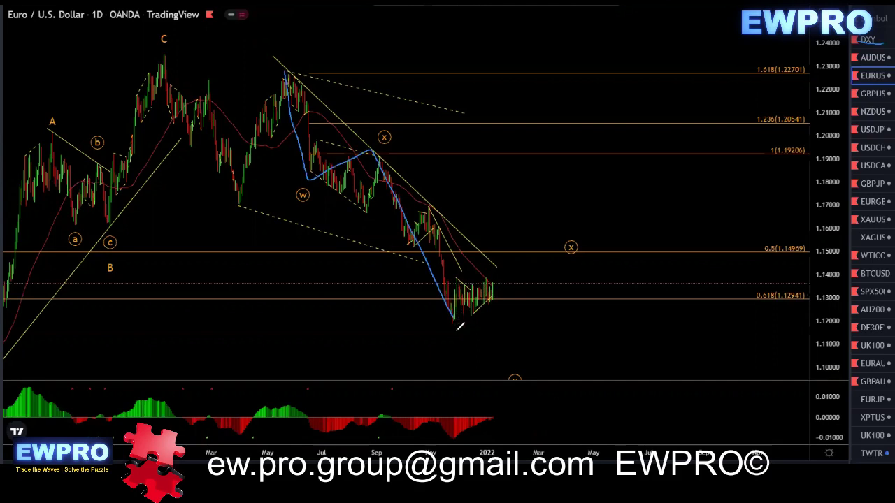
{"action": "left_click_drag", "start_coordinate": [448, 334], "coordinate": [450, 357]}
{"action": "mouse_move", "coordinate": [455, 318]}
{"action": "left_mouse_down"}
{"action": "mouse_move", "coordinate": [500, 294]}
{"action": "mouse_move", "coordinate": [509, 277]}
{"action": "mouse_move", "coordinate": [558, 371]}
{"action": "left_mouse_up"}
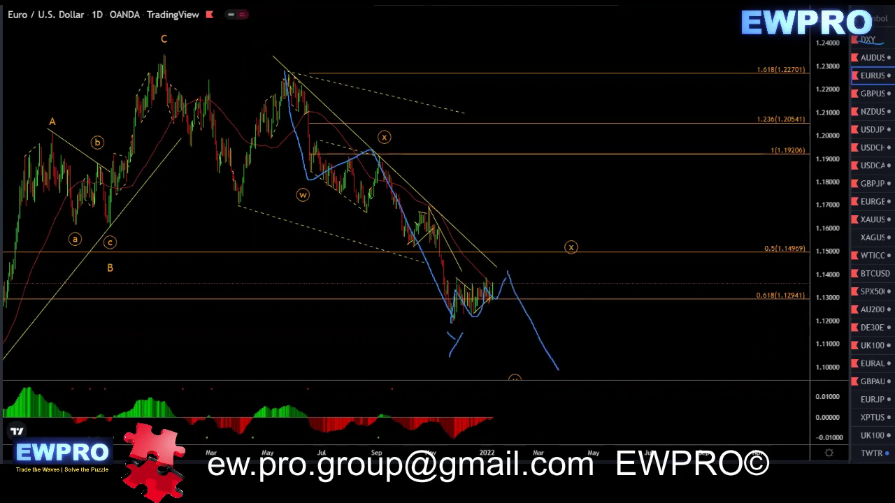
{"action": "key", "text": "Escape"}
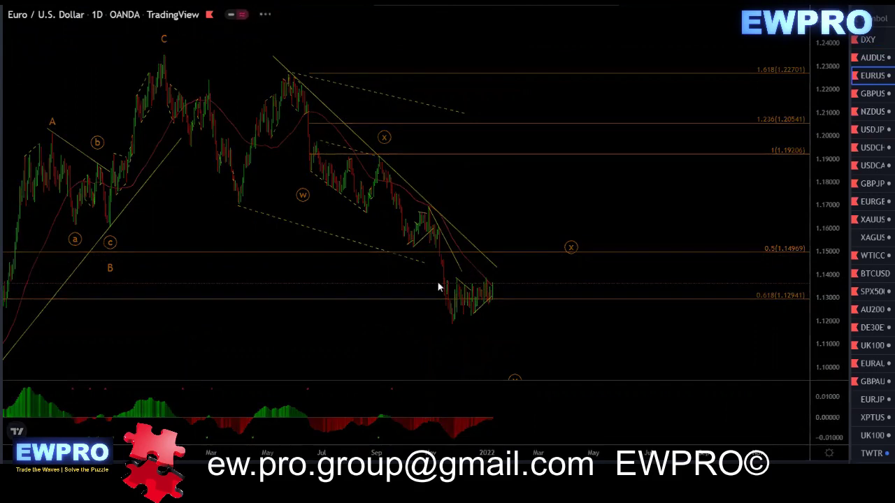
Switch the EURUSD chart to the 4h interval and fit the price and time scales to the November decline and following range
{"action": "type", "text": "240"}
{"action": "key", "text": "Return"}
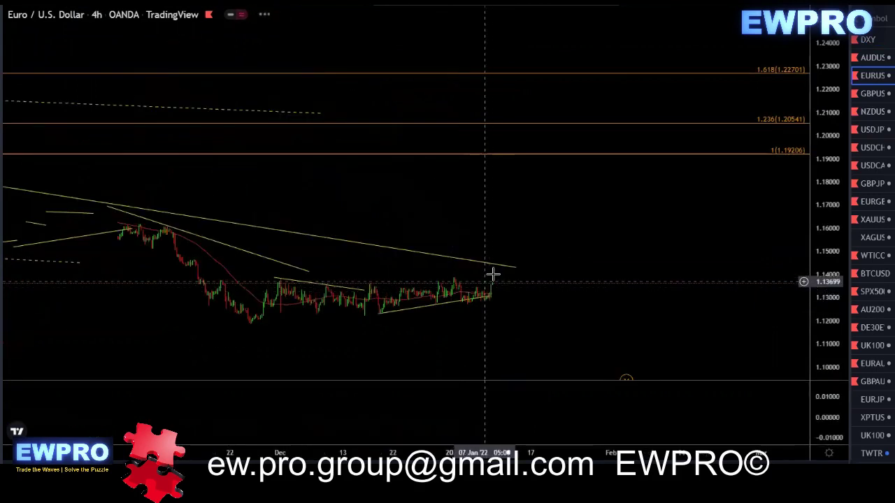
{"action": "left_click_drag", "start_coordinate": [830, 289], "coordinate": [828, 259]}
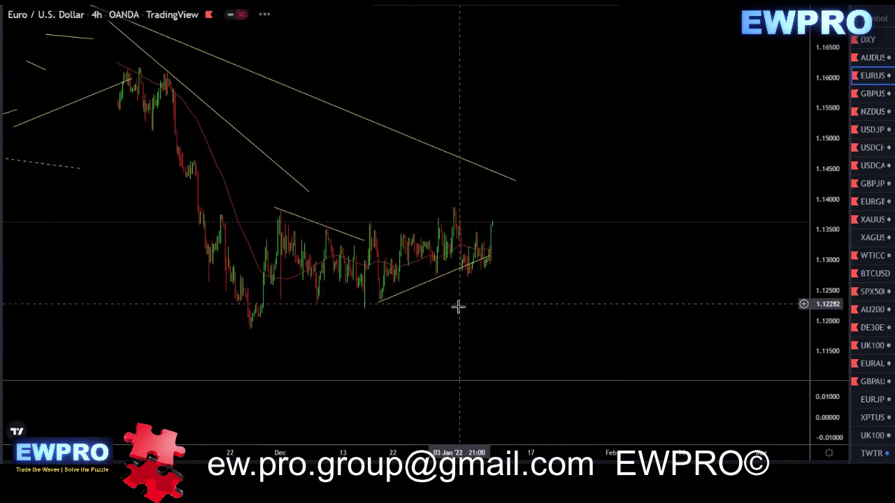
{"action": "scroll", "coordinate": [532, 304], "scroll_direction": "down", "scroll_amount": 2}
{"action": "scroll", "coordinate": [516, 308], "scroll_direction": "up", "scroll_amount": 3}
{"action": "left_click_drag", "start_coordinate": [466, 312], "coordinate": [537, 314]}
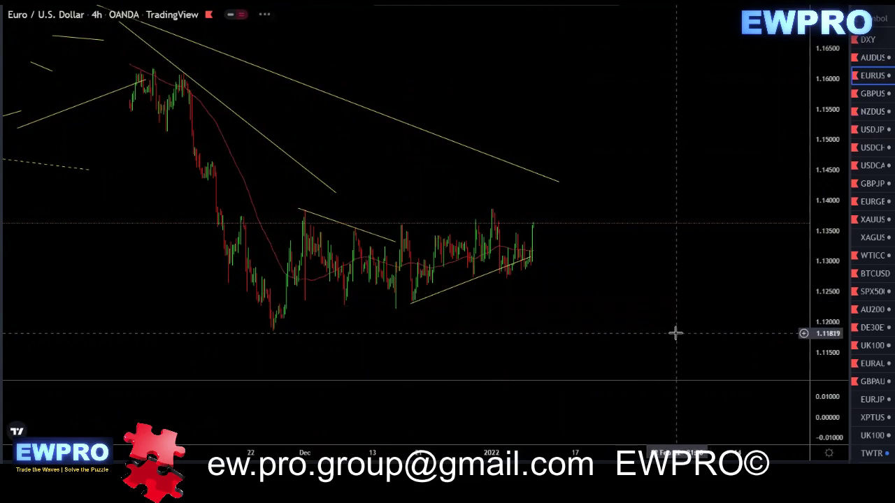
{"action": "scroll", "coordinate": [592, 316], "scroll_direction": "up", "scroll_amount": 2}
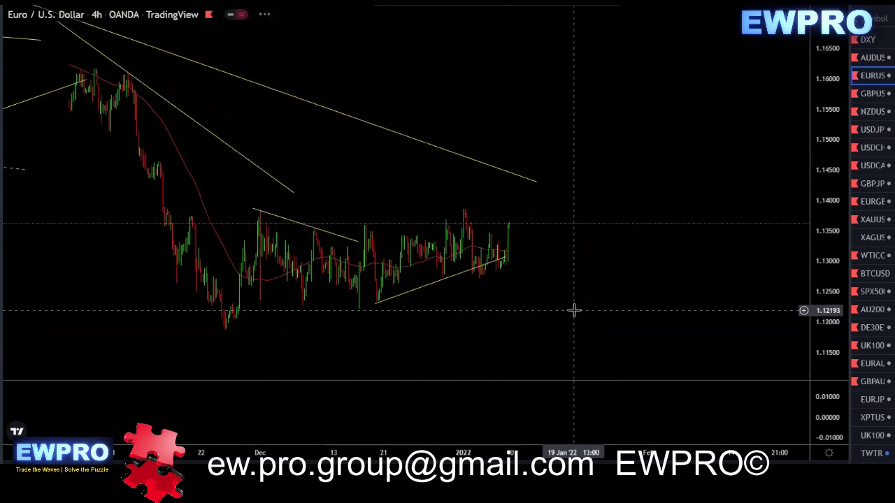
{"action": "left_click_drag", "start_coordinate": [577, 309], "coordinate": [597, 308]}
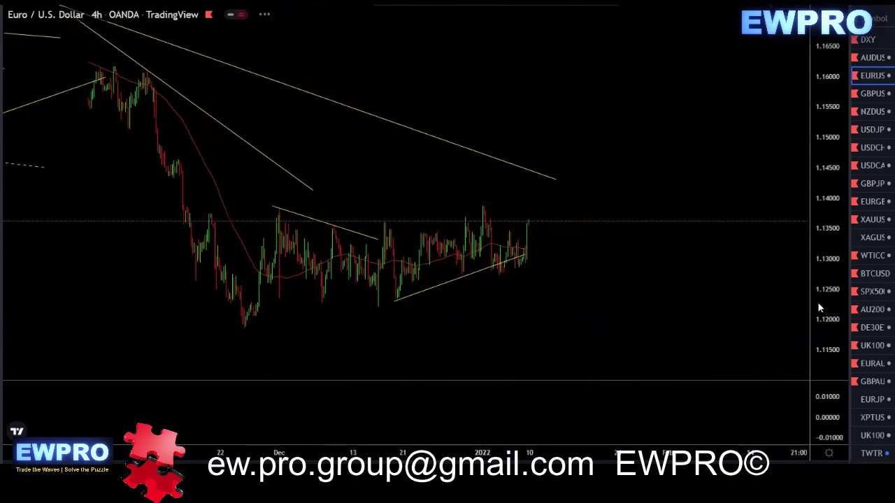
{"action": "left_click_drag", "start_coordinate": [819, 308], "coordinate": [811, 302]}
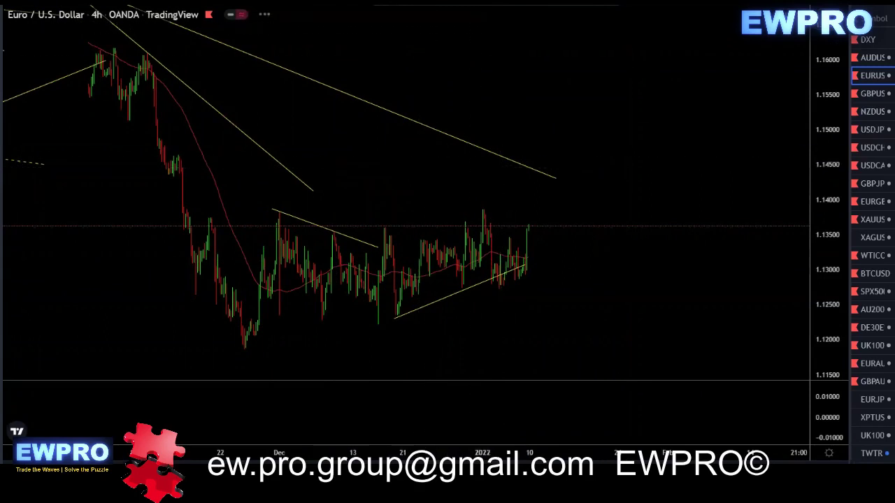
Trace the EURUSD swings from the y low through (a) and (b) to the January high, mark that high, and clear the lines
{"action": "mouse_move", "coordinate": [245, 347]}
{"action": "left_mouse_down"}
{"action": "mouse_move", "coordinate": [280, 213]}
{"action": "mouse_move", "coordinate": [281, 319]}
{"action": "mouse_move", "coordinate": [329, 282]}
{"action": "left_mouse_up"}
{"action": "mouse_move", "coordinate": [329, 281]}
{"action": "left_mouse_down"}
{"action": "mouse_move", "coordinate": [384, 230]}
{"action": "mouse_move", "coordinate": [398, 321]}
{"action": "left_mouse_up"}
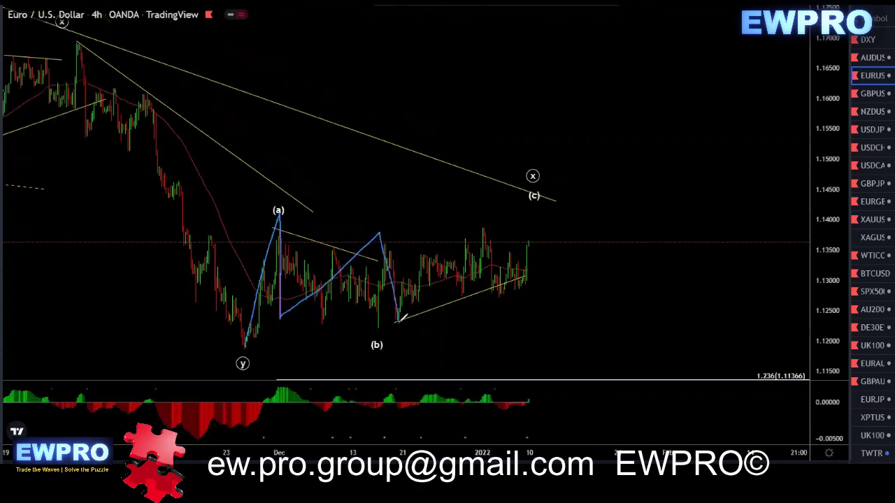
{"action": "mouse_move", "coordinate": [244, 345]}
{"action": "left_mouse_down"}
{"action": "mouse_move", "coordinate": [265, 265]}
{"action": "mouse_move", "coordinate": [326, 258]}
{"action": "mouse_move", "coordinate": [397, 321]}
{"action": "mouse_move", "coordinate": [488, 222]}
{"action": "left_mouse_up"}
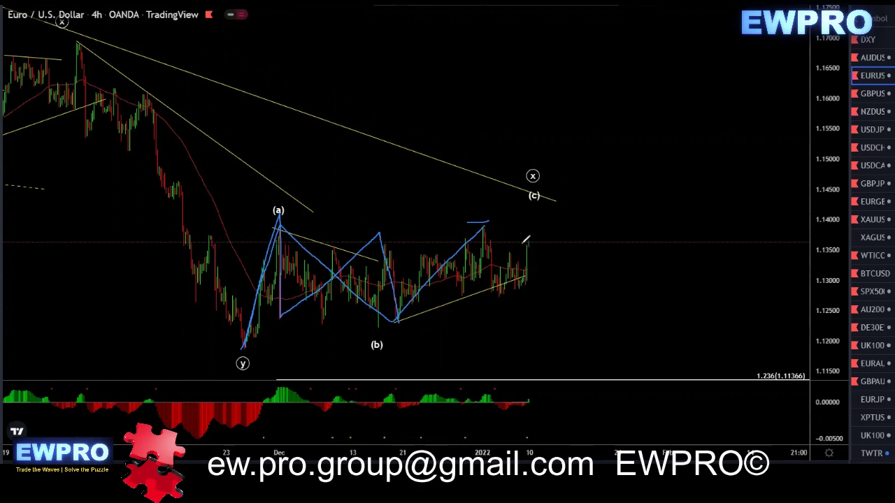
{"action": "left_click_drag", "start_coordinate": [525, 288], "coordinate": [529, 242]}
{"action": "key", "text": "Escape"}
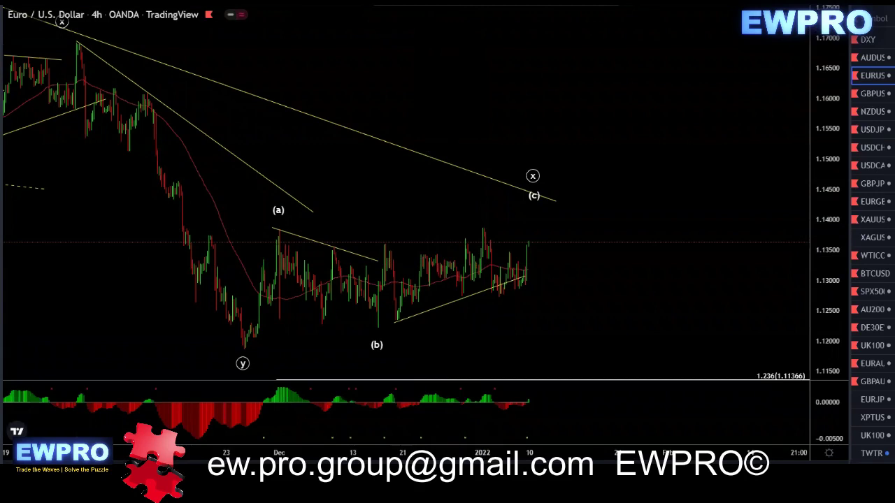
Trace the zigzag rise from the (b) low toward (c), circle the x target label, and clear the marks
{"action": "mouse_move", "coordinate": [385, 244]}
{"action": "left_mouse_down"}
{"action": "mouse_move", "coordinate": [396, 316]}
{"action": "mouse_move", "coordinate": [490, 232]}
{"action": "mouse_move", "coordinate": [501, 294]}
{"action": "left_mouse_up"}
{"action": "mouse_move", "coordinate": [377, 329]}
{"action": "left_mouse_down"}
{"action": "mouse_move", "coordinate": [399, 245]}
{"action": "mouse_move", "coordinate": [503, 291]}
{"action": "mouse_move", "coordinate": [543, 209]}
{"action": "left_mouse_up"}
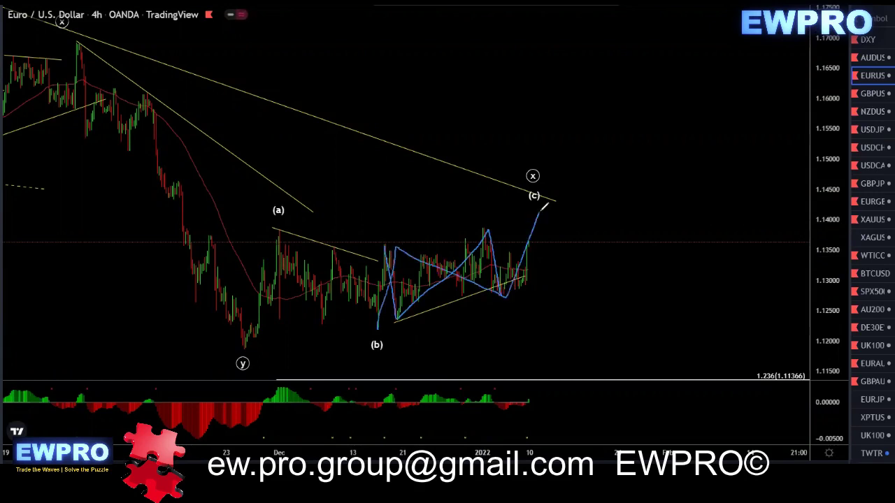
{"action": "left_click_drag", "start_coordinate": [544, 164], "coordinate": [558, 176]}
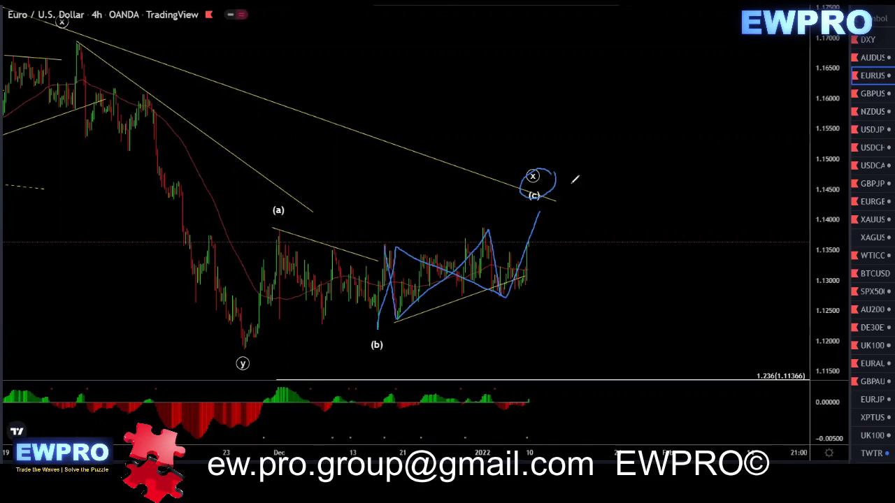
{"action": "key", "text": "Delete"}
Sketch a brief EURUSD pullback and rise to the descending trendline, trace that trendline, and clear the marks
{"action": "mouse_move", "coordinate": [529, 244]}
{"action": "left_mouse_down"}
{"action": "mouse_move", "coordinate": [541, 252]}
{"action": "mouse_move", "coordinate": [540, 241]}
{"action": "mouse_move", "coordinate": [546, 255]}
{"action": "mouse_move", "coordinate": [556, 204]}
{"action": "left_mouse_up"}
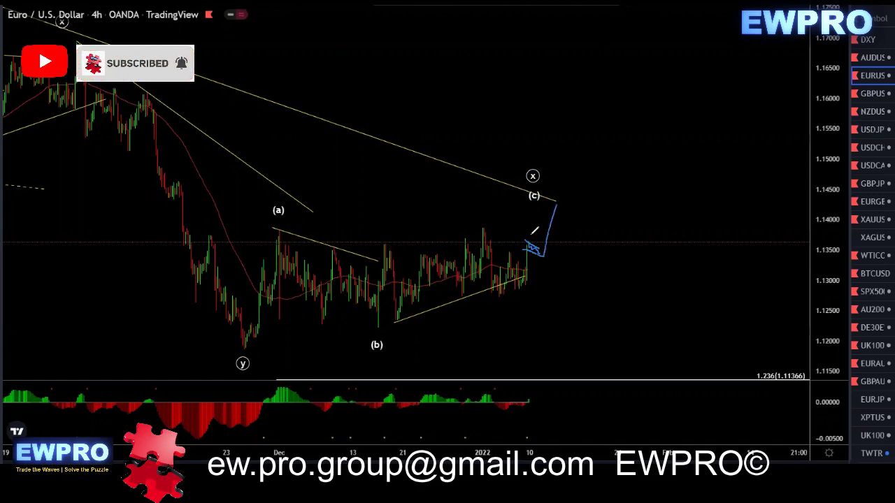
{"action": "mouse_move", "coordinate": [226, 71]}
{"action": "left_mouse_down"}
{"action": "mouse_move", "coordinate": [518, 162]}
{"action": "mouse_move", "coordinate": [575, 189]}
{"action": "left_mouse_up"}
{"action": "key", "text": "Escape"}
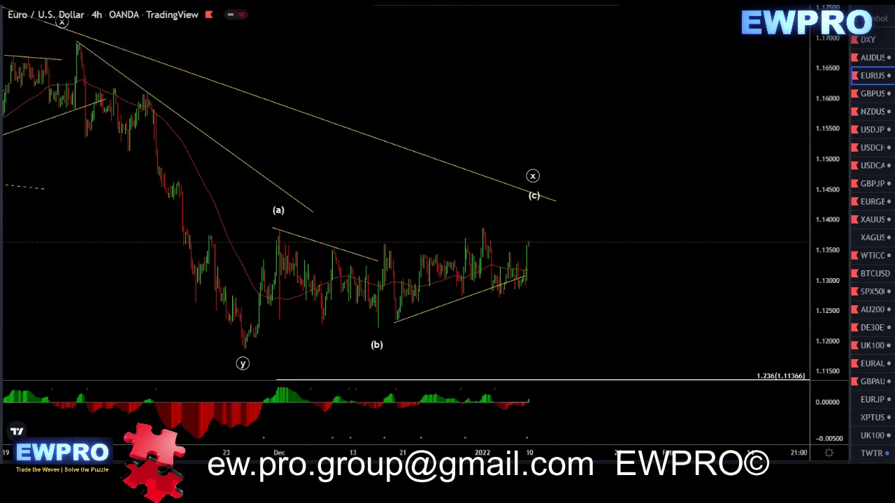
Open the GBPUSD chart at the 1D interval and fit the view to show the Fibonacci levels down to 1.27336
{"action": "left_click", "coordinate": [871, 94]}
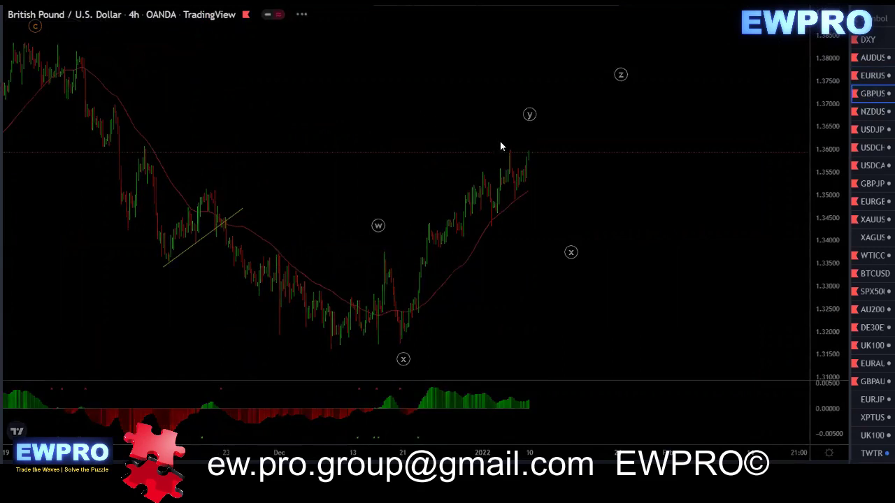
{"action": "type", "text": "1D"}
{"action": "key", "text": "Return"}
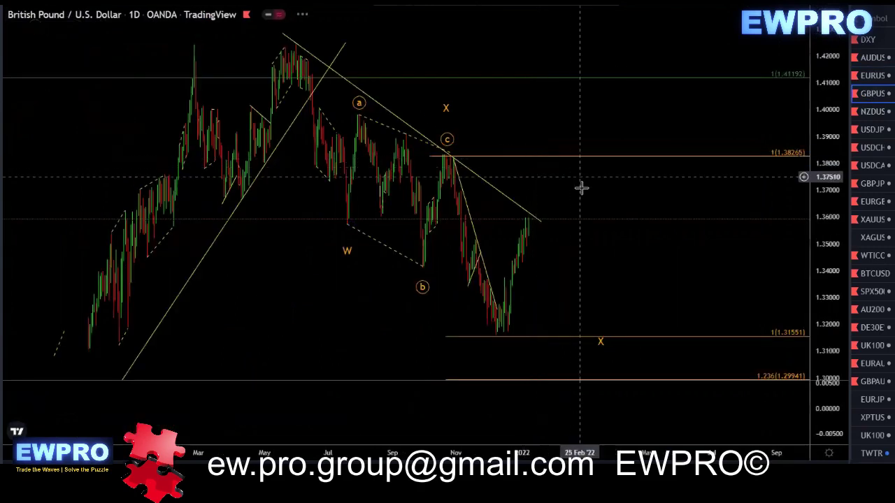
{"action": "left_click_drag", "start_coordinate": [820, 193], "coordinate": [826, 231]}
{"action": "left_click_drag", "start_coordinate": [639, 182], "coordinate": [595, 175]}
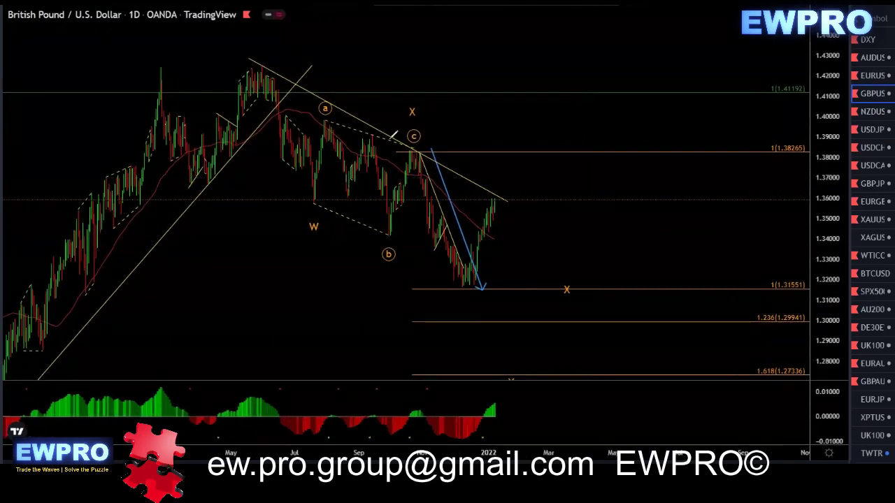
Underline the GBPUSD low near 1.31551, trace the decline through W and X, and mark the matching histogram lows and peak
{"action": "left_click_drag", "start_coordinate": [457, 286], "coordinate": [478, 286]}
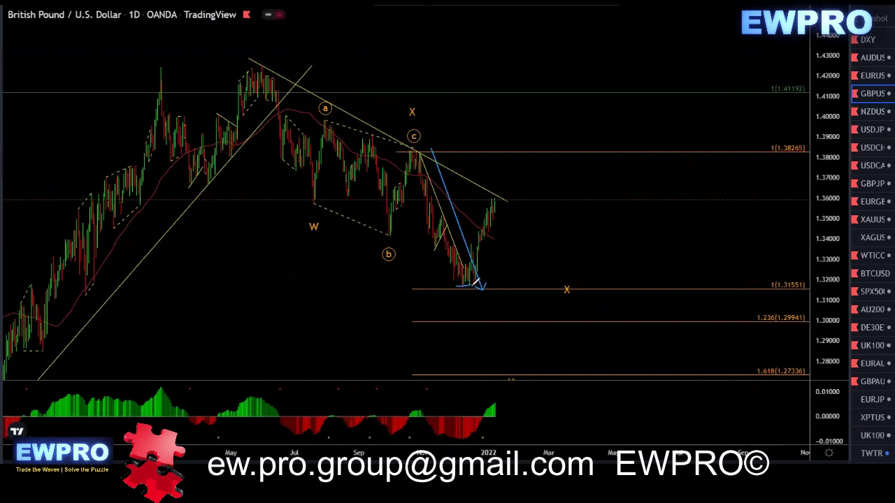
{"action": "mouse_move", "coordinate": [260, 65]}
{"action": "left_mouse_down"}
{"action": "mouse_move", "coordinate": [300, 178]}
{"action": "mouse_move", "coordinate": [381, 163]}
{"action": "mouse_move", "coordinate": [451, 225]}
{"action": "left_mouse_up"}
{"action": "left_click_drag", "start_coordinate": [291, 433], "coordinate": [335, 429]}
{"action": "left_click_drag", "start_coordinate": [433, 442], "coordinate": [469, 439]}
{"action": "left_click_drag", "start_coordinate": [408, 411], "coordinate": [422, 410]}
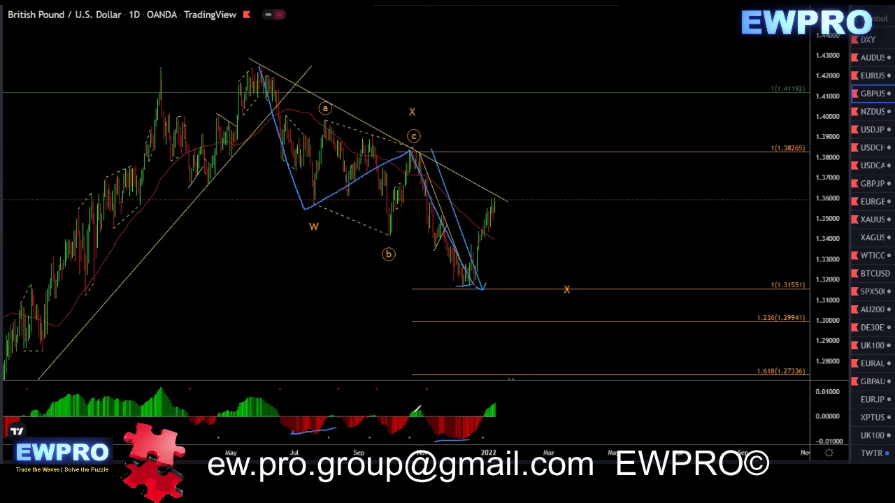
Mark the latest GBPUSD histogram peak, sketch a decline from the descending trendline to below 1.31551, and clear the marks
{"action": "left_click_drag", "start_coordinate": [486, 403], "coordinate": [505, 398]}
{"action": "left_click_drag", "start_coordinate": [501, 200], "coordinate": [567, 313]}
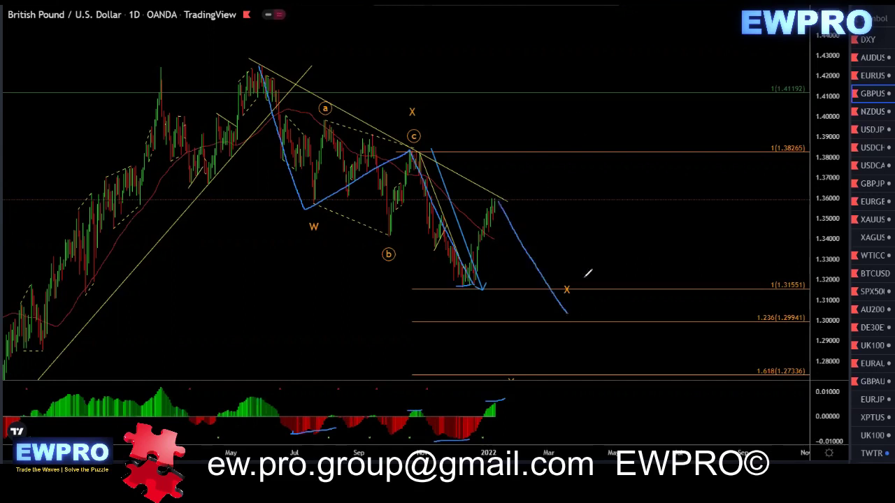
{"action": "key", "text": "Escape"}
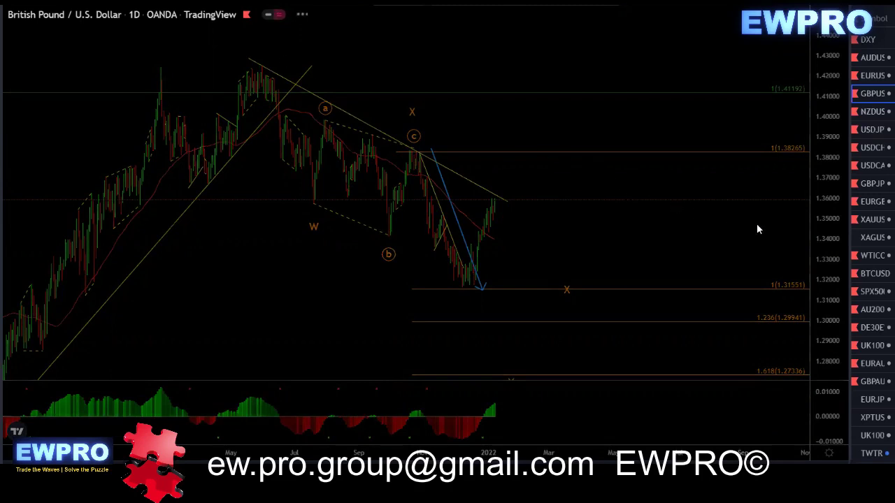
Switch the GBPUSD chart to the 4h interval and fit the view around the w-x-y-x-z labels
{"action": "type", "text": "4h"}
{"action": "key", "text": "Return"}
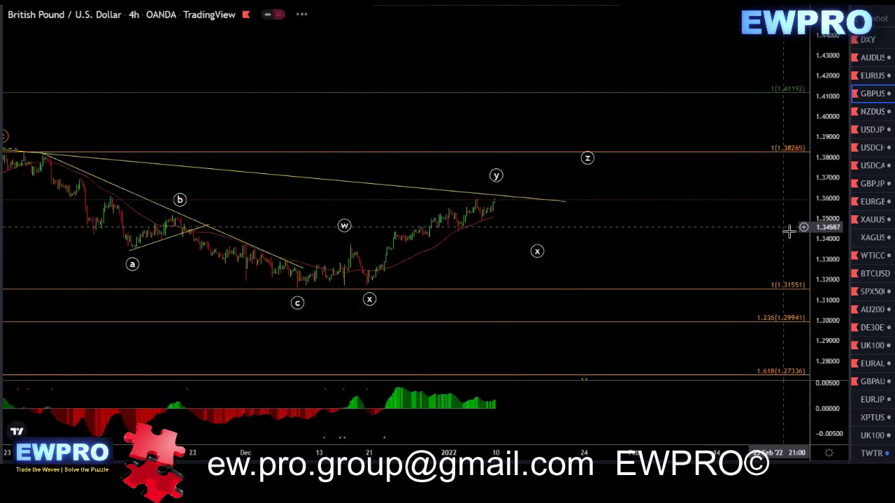
{"action": "double_click", "coordinate": [822, 252]}
{"action": "left_click_drag", "start_coordinate": [826, 185], "coordinate": [826, 238]}
{"action": "scroll", "coordinate": [640, 208], "scroll_direction": "down", "scroll_amount": 2}
{"action": "left_click_drag", "start_coordinate": [561, 244], "coordinate": [521, 244]}
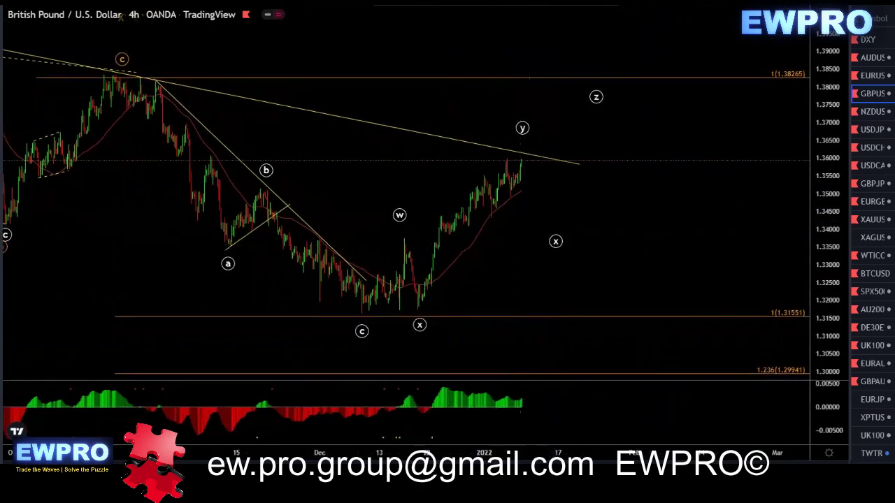
Trace the GBPUSD zigzag from the circled c low through w, x and y, with a pullback and a rise toward z
{"action": "left_click", "coordinate": [362, 315]}
{"action": "left_click", "coordinate": [403, 240]}
{"action": "left_click", "coordinate": [420, 310]}
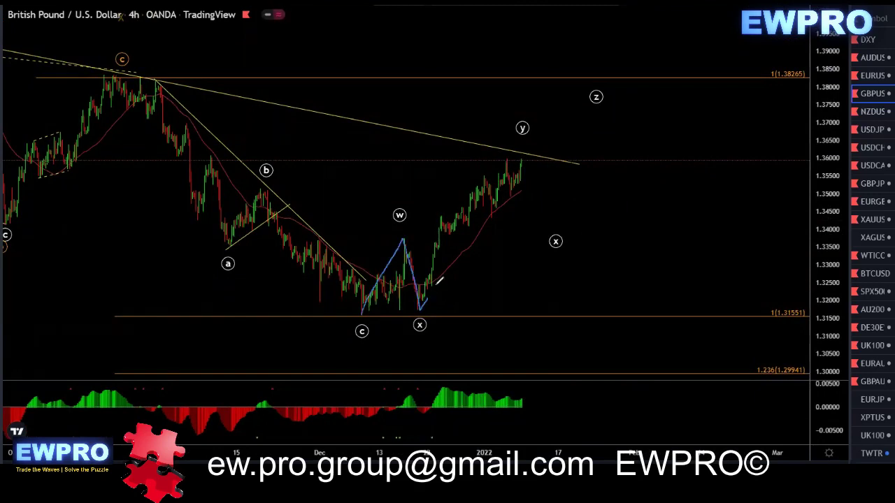
{"action": "left_click", "coordinate": [523, 137]}
{"action": "left_click", "coordinate": [565, 192]}
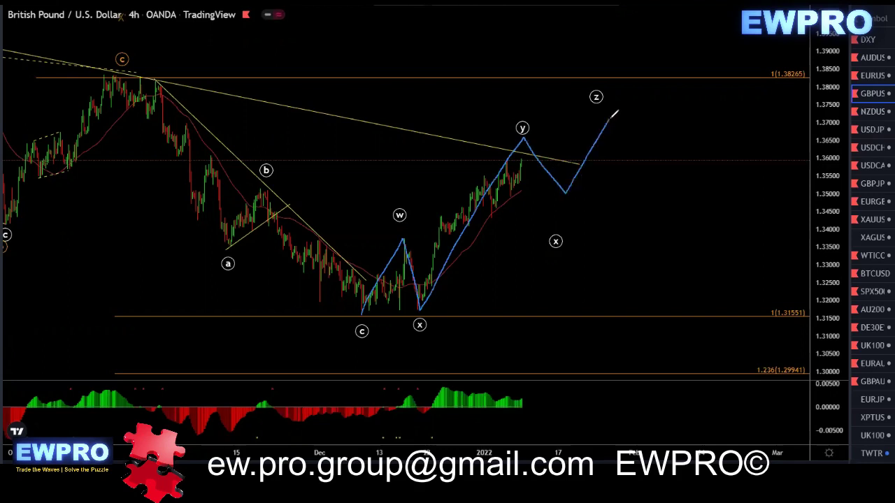
Sketch a decline from z to below 1.31551 with a small corrective channel, underline the highs at 1.38265, and clear the marks
{"action": "mouse_move", "coordinate": [611, 117]}
{"action": "left_mouse_down"}
{"action": "mouse_move", "coordinate": [638, 180]}
{"action": "mouse_move", "coordinate": [666, 158]}
{"action": "mouse_move", "coordinate": [722, 353]}
{"action": "left_mouse_up"}
{"action": "double_click", "coordinate": [666, 163]}
{"action": "left_click_drag", "start_coordinate": [97, 74], "coordinate": [155, 76]}
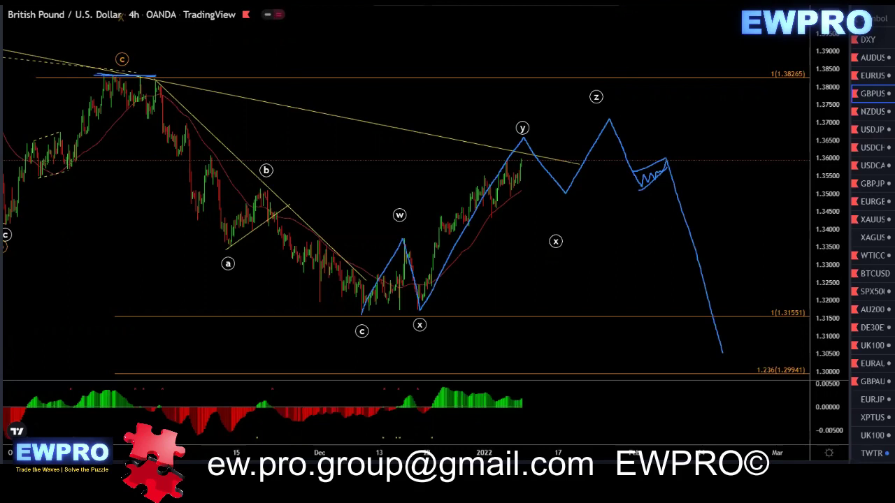
{"action": "key", "text": "Escape"}
Open the NZDUSD chart at the 1D interval and fit the view around the W, X, Y and Z labels
{"action": "left_click", "coordinate": [879, 117]}
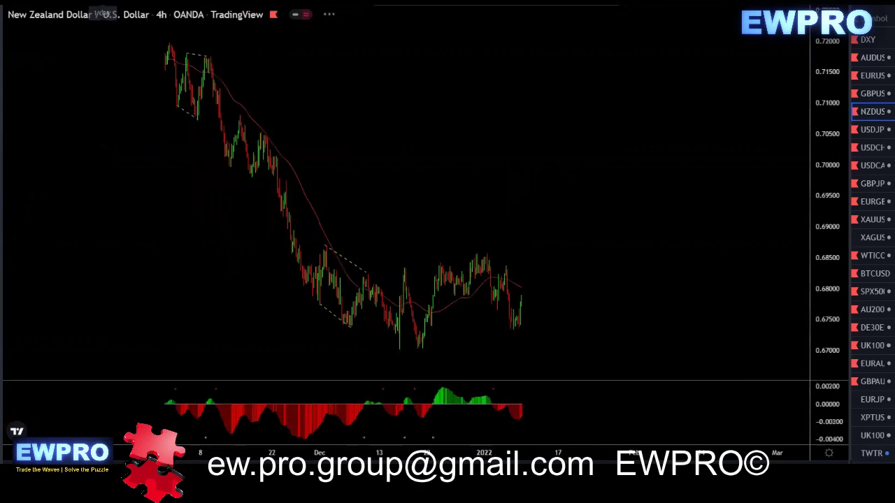
{"action": "type", "text": "1D"}
{"action": "key", "text": "Return"}
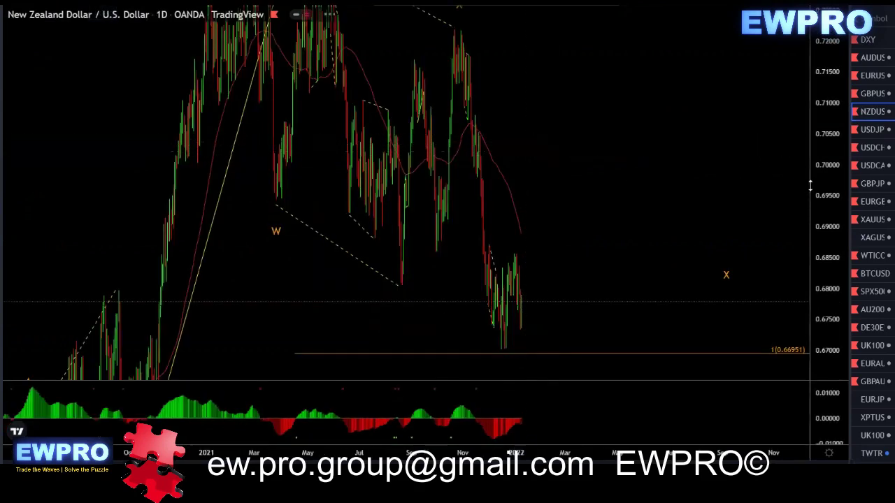
{"action": "double_click", "coordinate": [829, 190]}
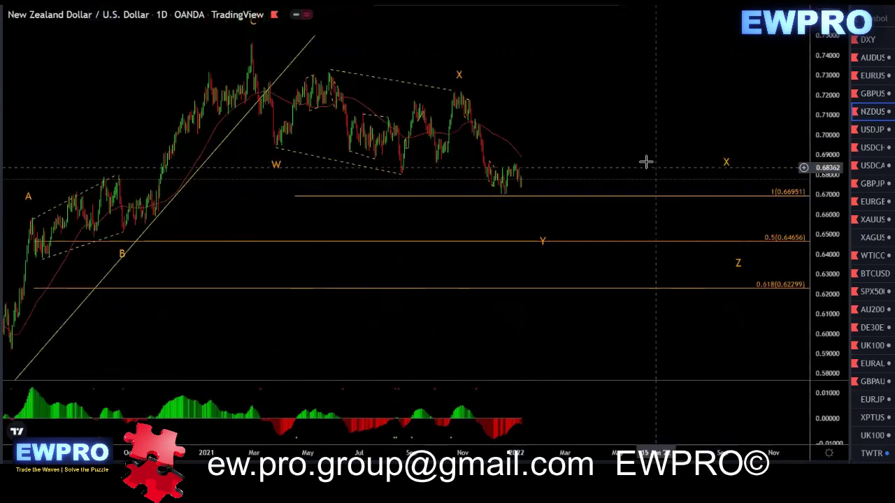
{"action": "scroll", "coordinate": [635, 159], "scroll_direction": "up", "scroll_amount": 1}
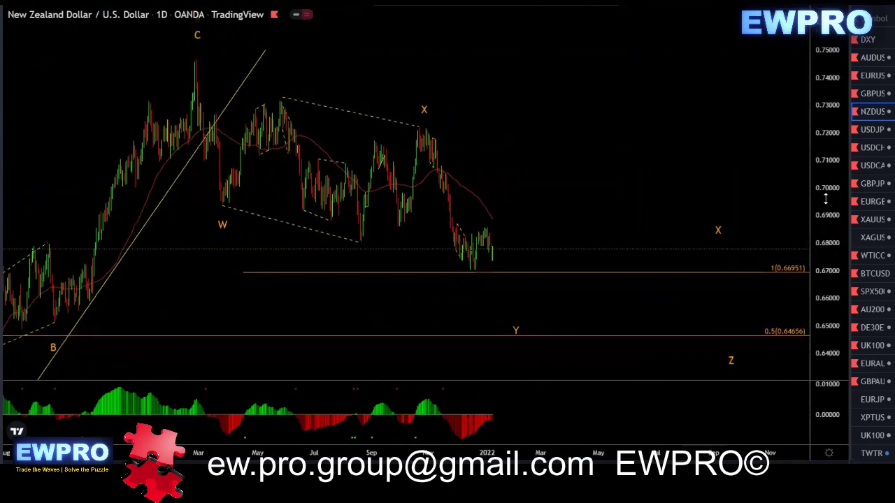
{"action": "left_click_drag", "start_coordinate": [673, 163], "coordinate": [681, 142]}
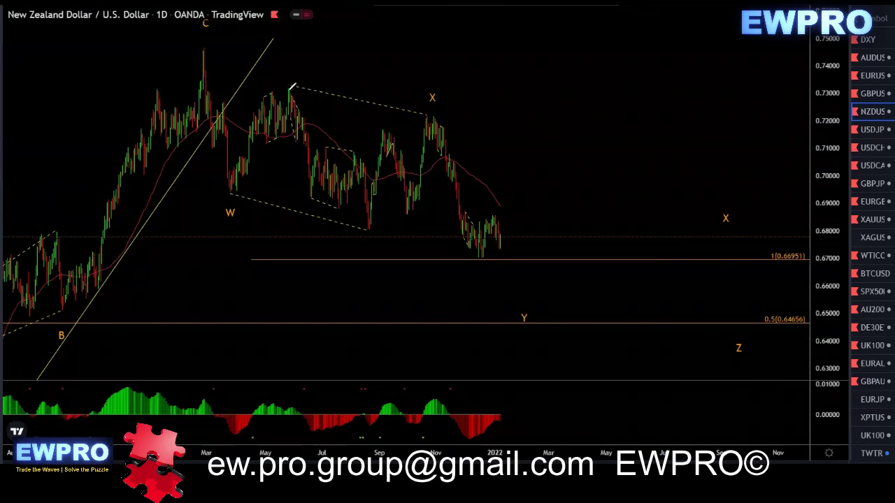
Trace the NZDUSD zigzag inside the dashed channel from its upper starting high to the X high
{"action": "left_click", "coordinate": [289, 89]}
{"action": "left_click", "coordinate": [303, 198]}
{"action": "left_click", "coordinate": [350, 152]}
{"action": "left_click", "coordinate": [365, 229]}
{"action": "left_click", "coordinate": [383, 130]}
{"action": "left_click", "coordinate": [407, 210]}
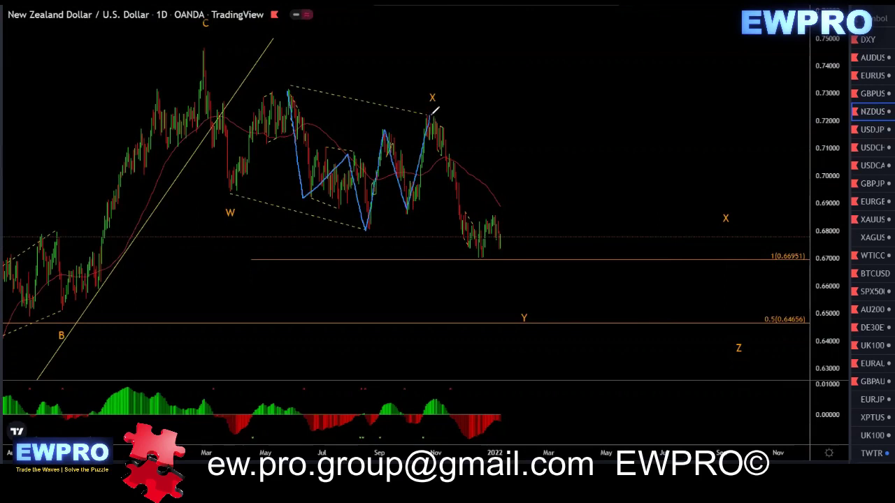
{"action": "left_click", "coordinate": [430, 115]}
Extend the trace down from X to 0.66951 and project a bounce, a decline and another small bounce around the 0.64656 level
{"action": "left_click", "coordinate": [473, 259]}
{"action": "left_click", "coordinate": [507, 218]}
{"action": "left_click", "coordinate": [573, 321]}
{"action": "left_click", "coordinate": [606, 290]}
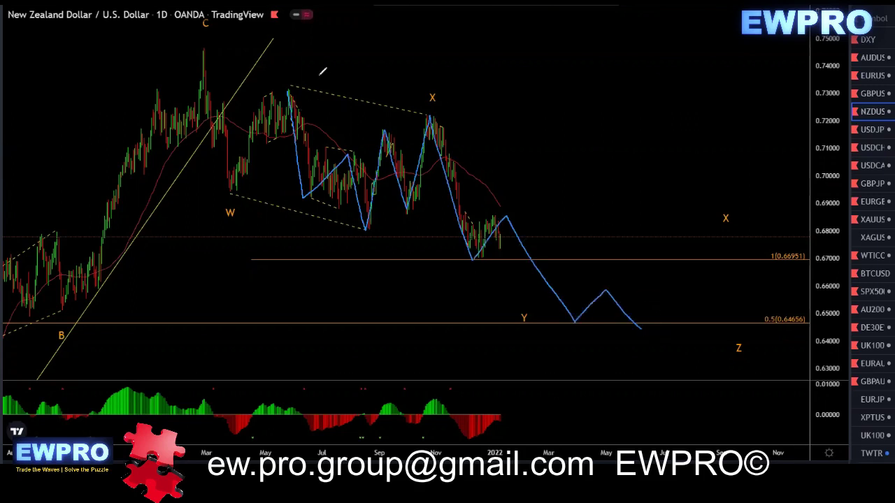
Sketch the larger NZDUSD W-X-Y-X-Z structure from the C high down to about 0.63, and clear the marks
{"action": "left_click", "coordinate": [232, 193]}
{"action": "left_click", "coordinate": [281, 87]}
{"action": "left_click", "coordinate": [633, 338]}
{"action": "double_click", "coordinate": [696, 150]}
{"action": "mouse_move", "coordinate": [203, 50]}
{"action": "left_mouse_down"}
{"action": "mouse_move", "coordinate": [241, 193]}
{"action": "mouse_move", "coordinate": [673, 156]}
{"action": "left_mouse_up"}
{"action": "left_click_drag", "start_coordinate": [725, 246], "coordinate": [772, 364]}
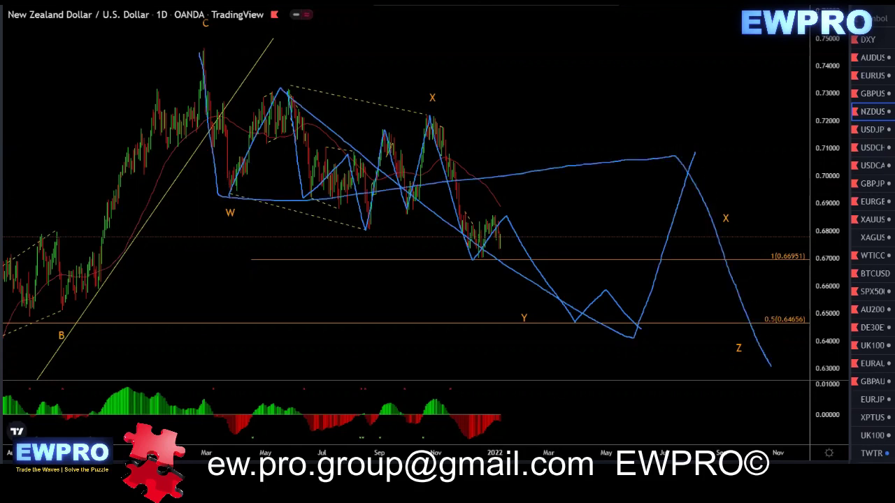
{"action": "key", "text": "Escape"}
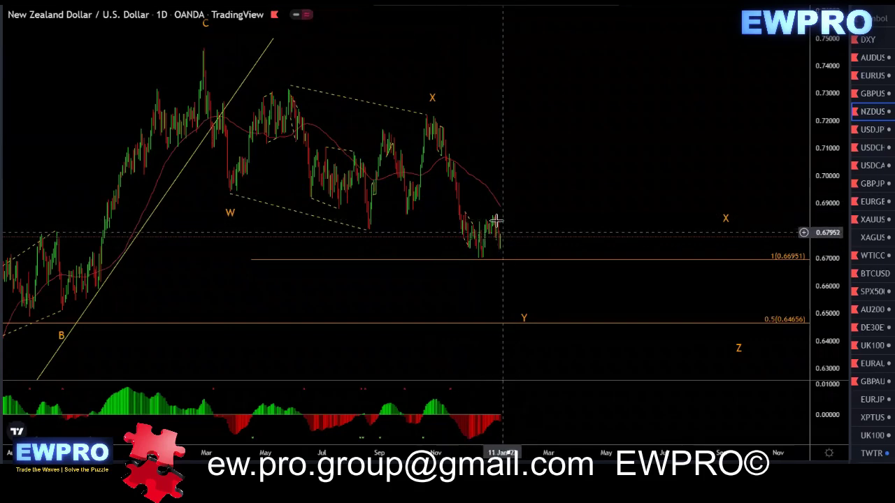
Switch the NZDUSD chart to the 4h interval and fit the view to the decline from circled c to z
{"action": "left_click_drag", "start_coordinate": [544, 214], "coordinate": [565, 210]}
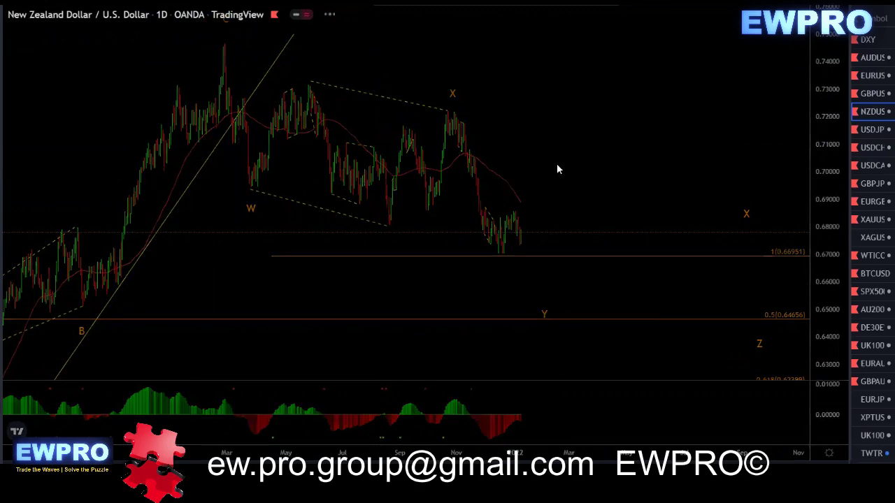
{"action": "type", "text": "240"}
{"action": "key", "text": "Return"}
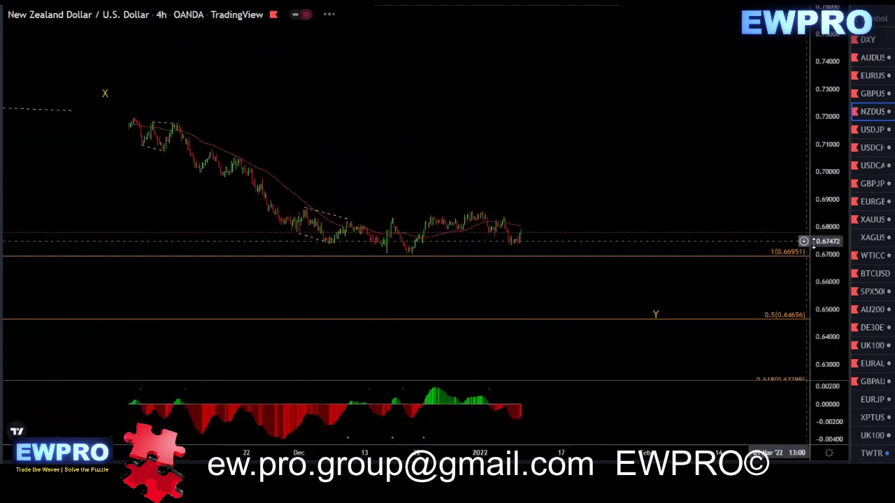
{"action": "double_click", "coordinate": [830, 254]}
{"action": "left_click_drag", "start_coordinate": [828, 186], "coordinate": [821, 234]}
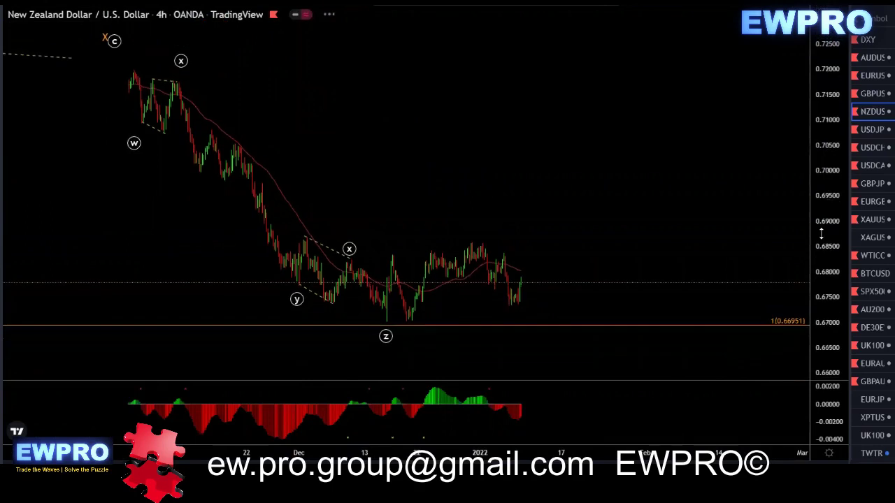
{"action": "left_click_drag", "start_coordinate": [606, 186], "coordinate": [571, 187]}
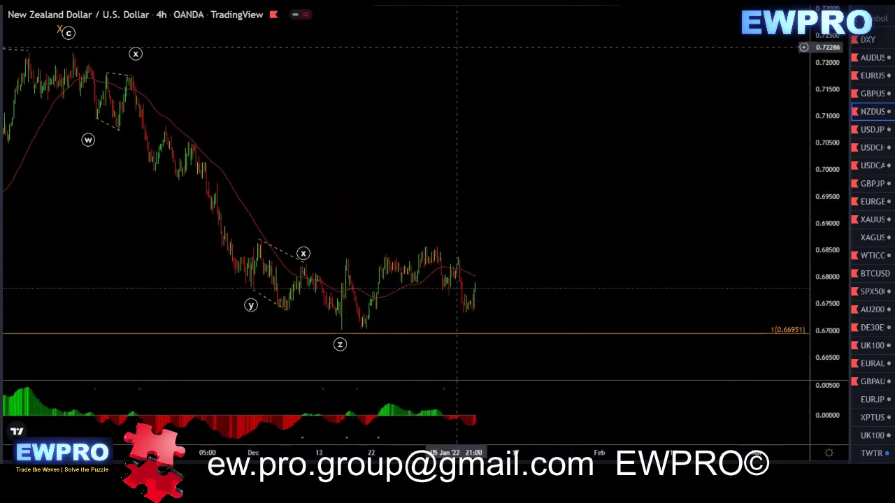
Mark the first NZDUSD high after z and the matching histogram peaks and lows, and clear the marks
{"action": "left_click_drag", "start_coordinate": [338, 257], "coordinate": [347, 258]}
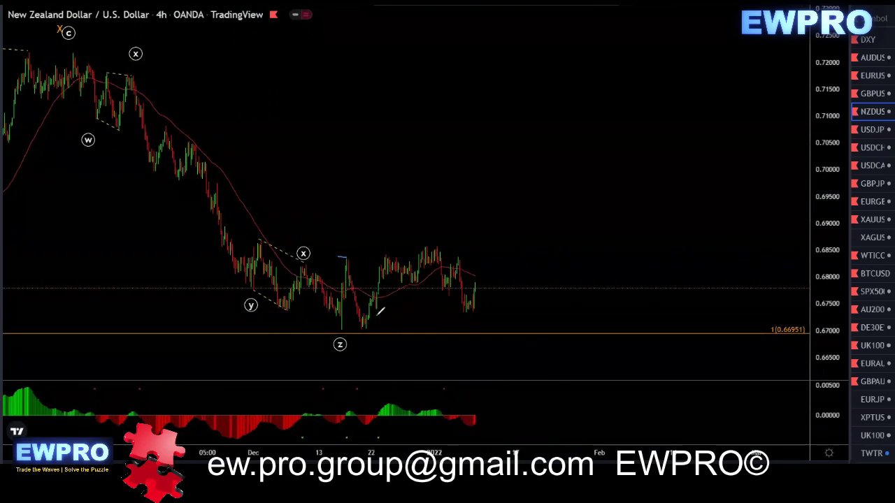
{"action": "left_click_drag", "start_coordinate": [346, 411], "coordinate": [355, 410]}
{"action": "left_click_drag", "start_coordinate": [383, 406], "coordinate": [390, 404]}
{"action": "left_click_drag", "start_coordinate": [360, 429], "coordinate": [371, 427]}
{"action": "left_click_drag", "start_coordinate": [460, 431], "coordinate": [476, 426]}
{"action": "key", "text": "Escape"}
Enlarge the histogram pane to examine its recent lows, and restore its original height
{"action": "left_click_drag", "start_coordinate": [467, 381], "coordinate": [486, 106]}
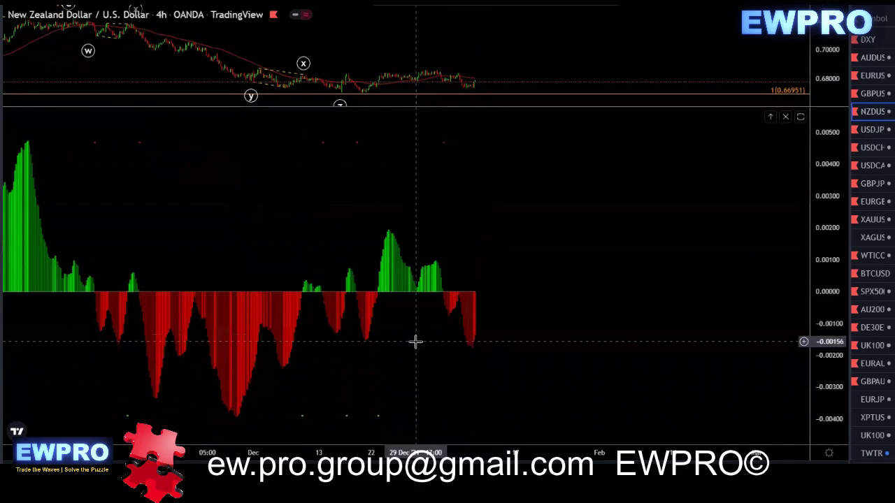
{"action": "left_click_drag", "start_coordinate": [521, 144], "coordinate": [505, 387]}
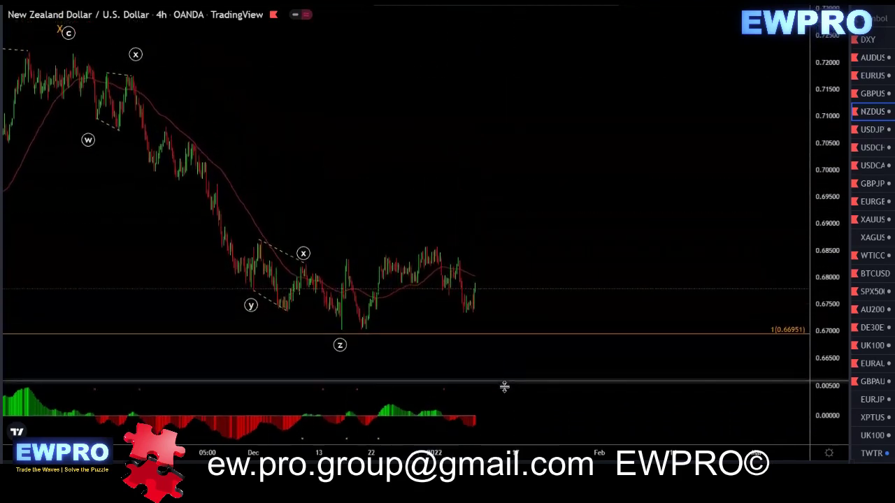
{"action": "scroll", "coordinate": [529, 228], "scroll_direction": "up", "scroll_amount": 1}
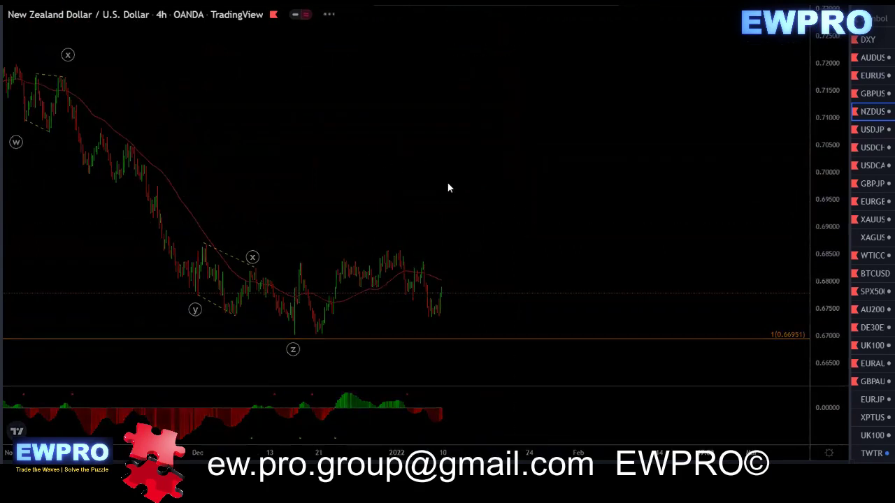
Switch the NZDUSD chart to the 1h interval and fit the view to the most recent candles
{"action": "type", "text": "60"}
{"action": "key", "text": "Return"}
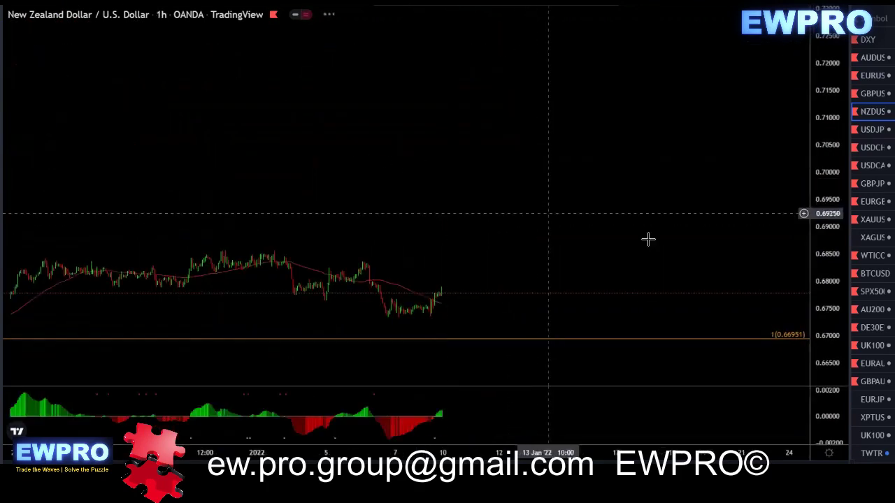
{"action": "double_click", "coordinate": [823, 270]}
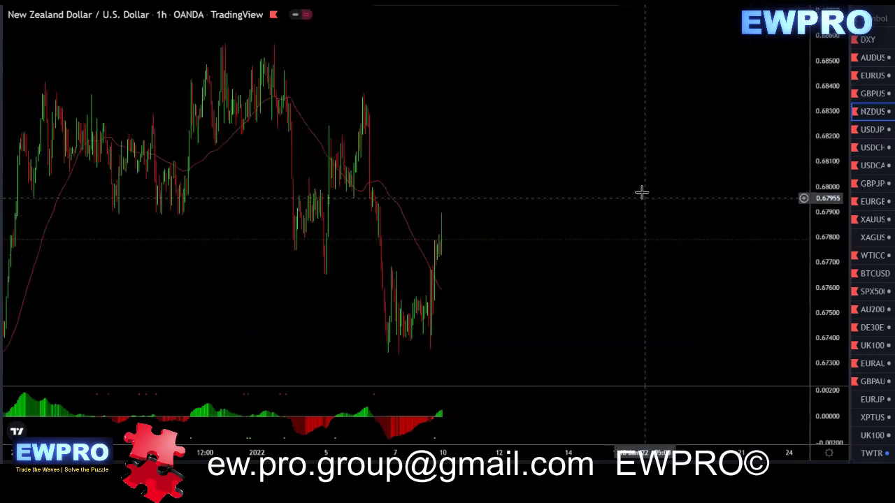
{"action": "scroll", "coordinate": [432, 152], "scroll_direction": "up", "scroll_amount": 3}
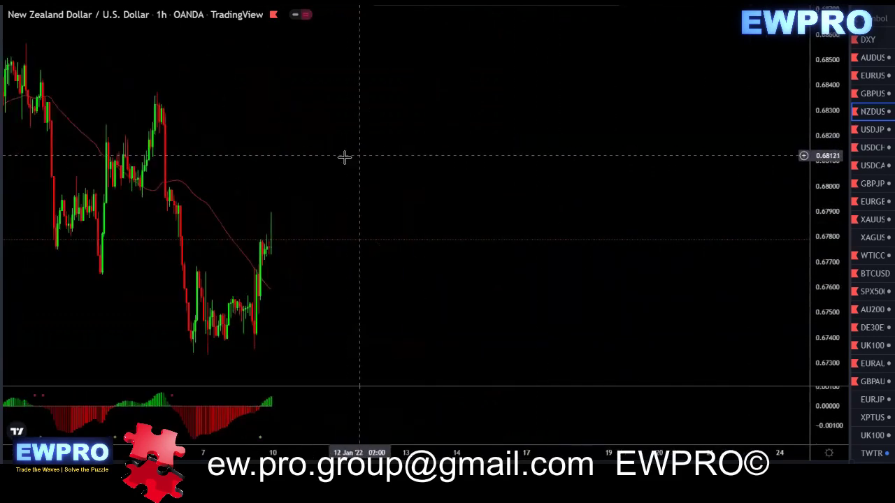
{"action": "left_click_drag", "start_coordinate": [346, 156], "coordinate": [511, 165]}
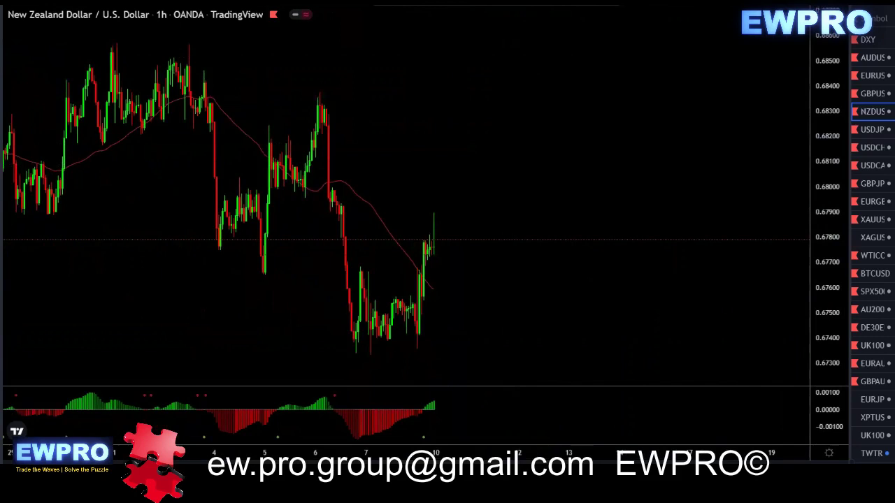
Sketch a descending channel pullback and a steep rise to about 0.686, mark the earlier twin highs, and clear the marks
{"action": "mouse_move", "coordinate": [434, 217]}
{"action": "left_mouse_down"}
{"action": "mouse_move", "coordinate": [451, 243]}
{"action": "mouse_move", "coordinate": [507, 265]}
{"action": "left_mouse_up"}
{"action": "mouse_move", "coordinate": [433, 213]}
{"action": "left_mouse_down"}
{"action": "mouse_move", "coordinate": [508, 247]}
{"action": "mouse_move", "coordinate": [524, 265]}
{"action": "left_mouse_up"}
{"action": "mouse_move", "coordinate": [428, 252]}
{"action": "left_mouse_down"}
{"action": "mouse_move", "coordinate": [526, 276]}
{"action": "mouse_move", "coordinate": [568, 35]}
{"action": "left_mouse_up"}
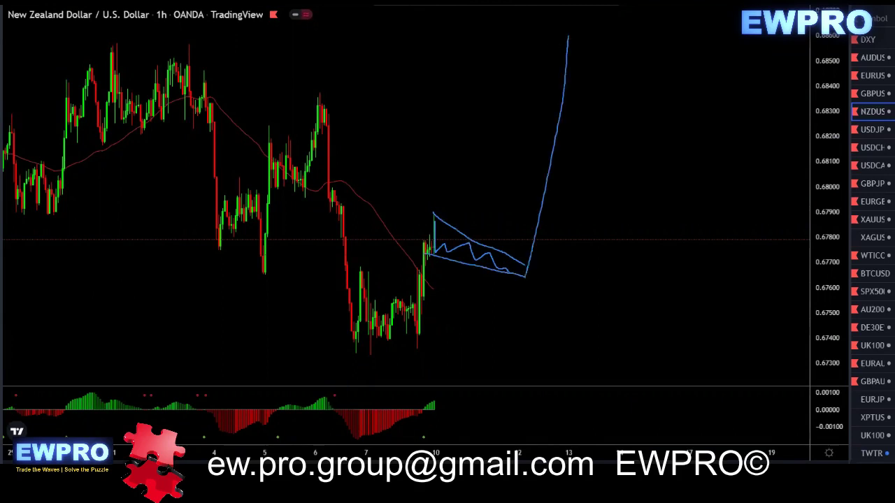
{"action": "left_click_drag", "start_coordinate": [117, 35], "coordinate": [248, 26]}
{"action": "left_click_drag", "start_coordinate": [107, 38], "coordinate": [198, 45]}
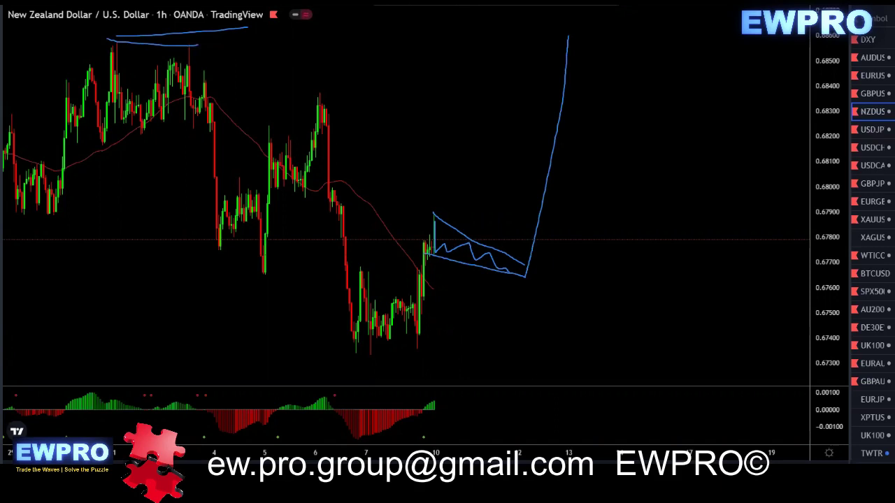
{"action": "key", "text": "Escape"}
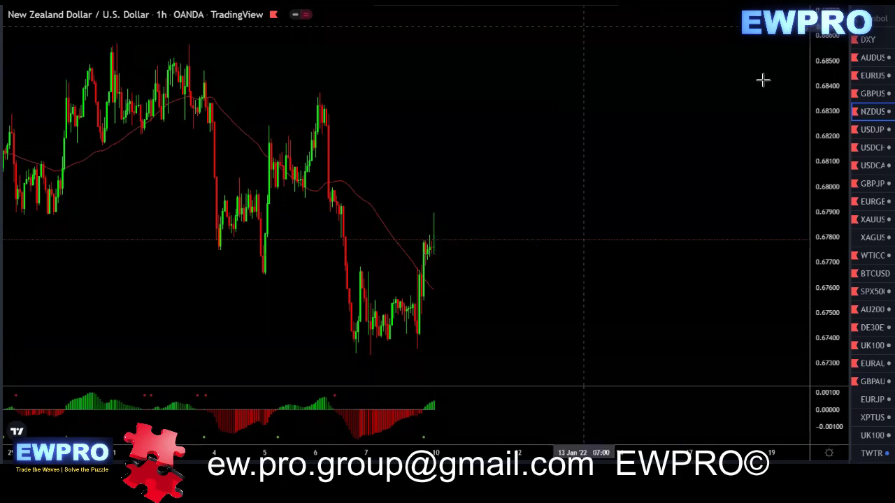
Open the USDJPY chart at the 1D interval and trace the rise from circled z through A and B toward C
{"action": "left_click", "coordinate": [875, 133]}
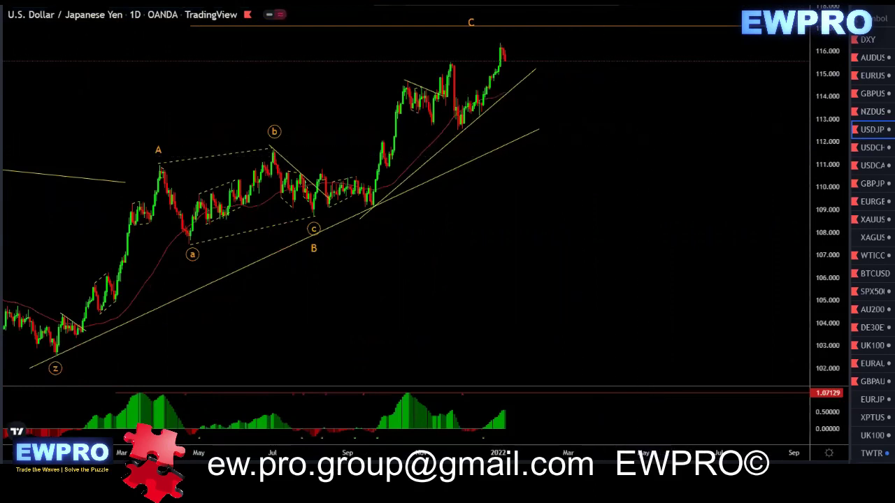
{"action": "mouse_move", "coordinate": [56, 353]}
{"action": "left_mouse_down"}
{"action": "mouse_move", "coordinate": [82, 279]}
{"action": "mouse_move", "coordinate": [228, 180]}
{"action": "mouse_move", "coordinate": [323, 217]}
{"action": "mouse_move", "coordinate": [485, 45]}
{"action": "left_mouse_up"}
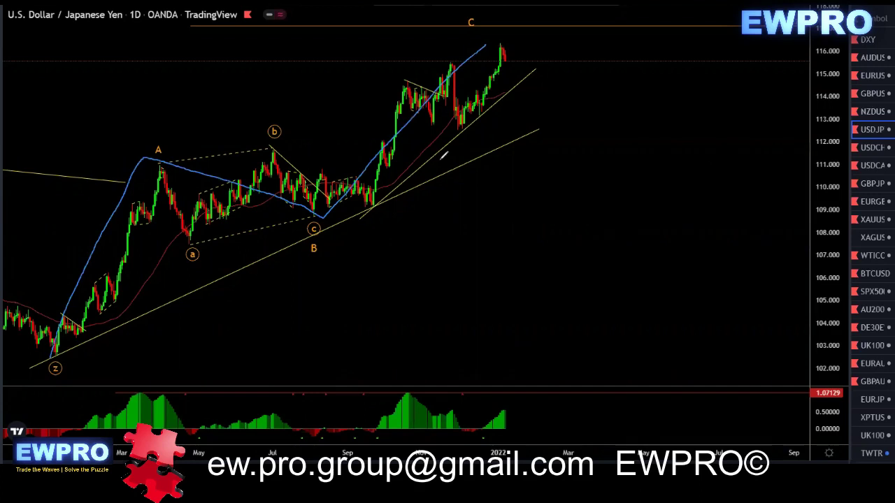
Mark the USDJPY histogram lows and peaks, trace the latest rise between its marked low and high, and clear the marks
{"action": "left_click_drag", "start_coordinate": [366, 432], "coordinate": [386, 432]}
{"action": "left_click_drag", "start_coordinate": [482, 429], "coordinate": [488, 428]}
{"action": "mouse_move", "coordinate": [449, 130]}
{"action": "left_mouse_down"}
{"action": "mouse_move", "coordinate": [458, 130]}
{"action": "mouse_move", "coordinate": [505, 48]}
{"action": "left_mouse_up"}
{"action": "left_click_drag", "start_coordinate": [441, 62], "coordinate": [456, 62]}
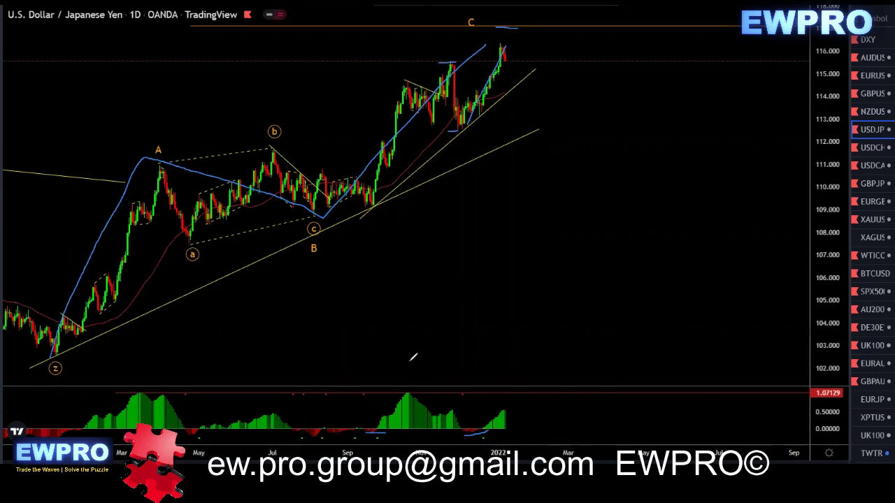
{"action": "left_click_drag", "start_coordinate": [398, 393], "coordinate": [437, 396]}
{"action": "left_click_drag", "start_coordinate": [492, 409], "coordinate": [521, 408]}
{"action": "key", "text": "Escape"}
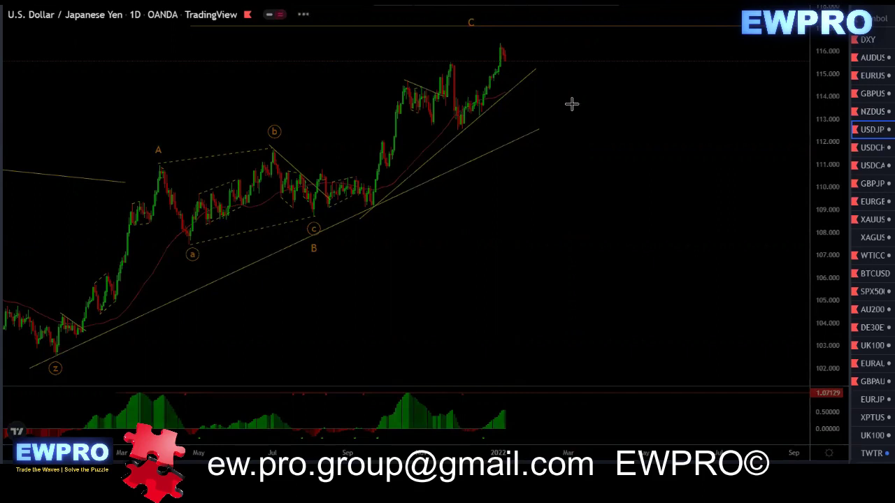
Switch the USDJPY chart to the 4h interval, trace the swings from circled z through a to c, and mark the z and b highs
{"action": "type", "text": "4h"}
{"action": "key", "text": "Return"}
{"action": "scroll", "coordinate": [568, 82], "scroll_direction": "down", "scroll_amount": 2}
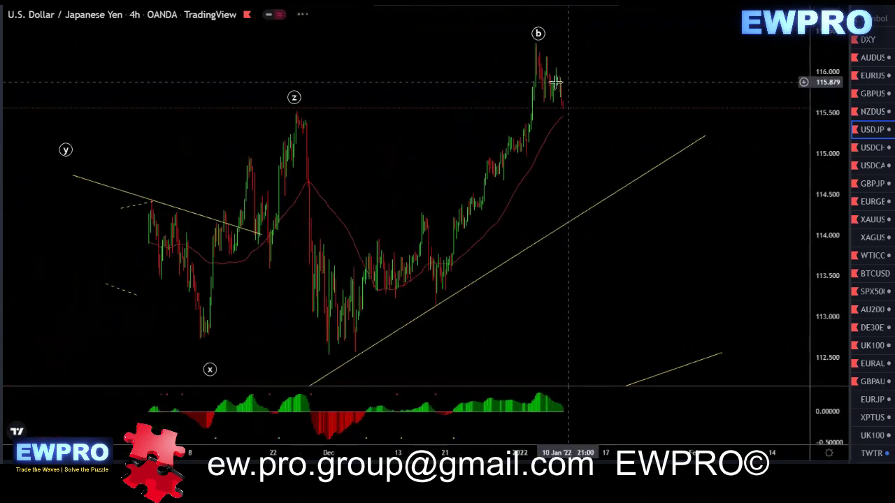
{"action": "scroll", "coordinate": [412, 97], "scroll_direction": "up", "scroll_amount": 2}
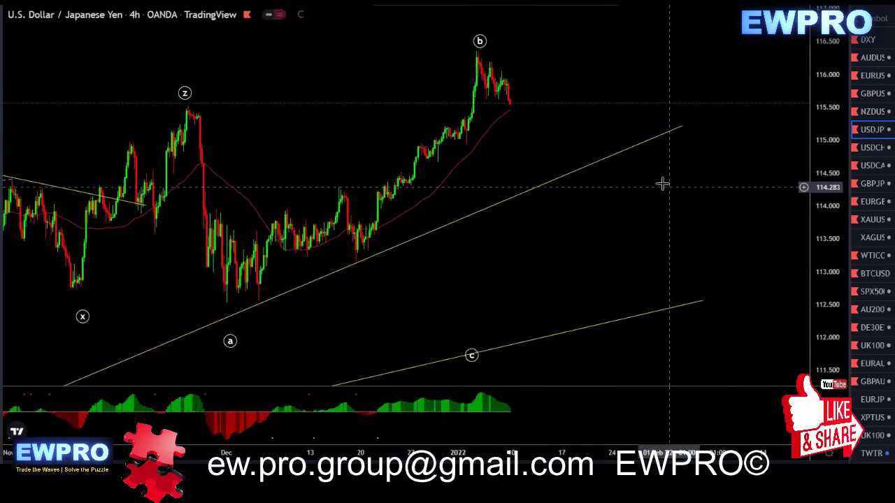
{"action": "mouse_move", "coordinate": [186, 110]}
{"action": "left_mouse_down"}
{"action": "mouse_move", "coordinate": [243, 301]}
{"action": "mouse_move", "coordinate": [405, 163]}
{"action": "mouse_move", "coordinate": [467, 350]}
{"action": "left_mouse_up"}
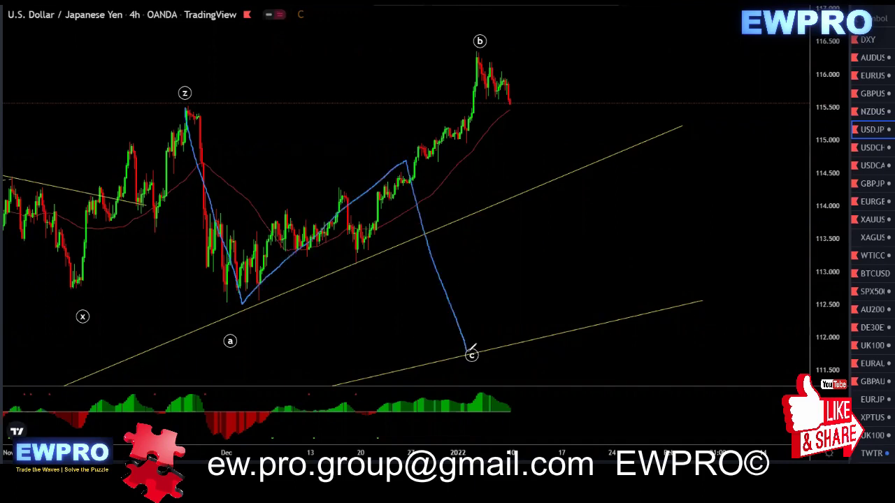
{"action": "left_click_drag", "start_coordinate": [185, 105], "coordinate": [217, 105]}
{"action": "left_click_drag", "start_coordinate": [449, 53], "coordinate": [479, 49]}
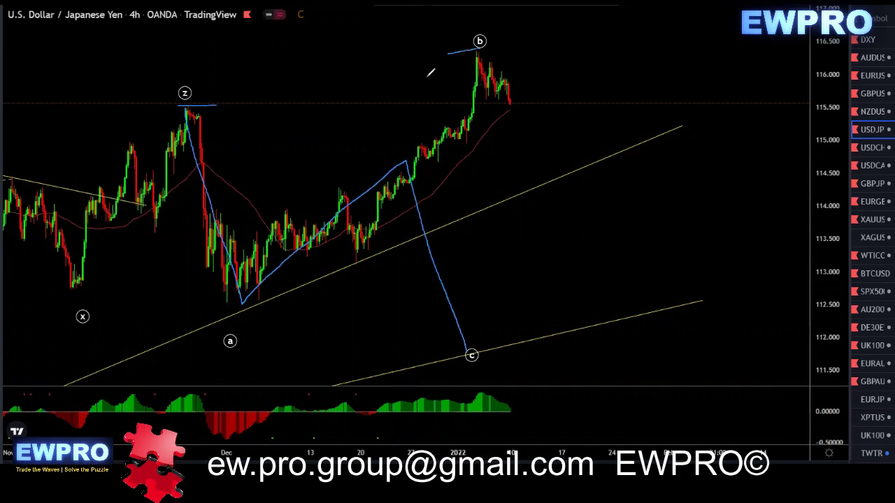
Sketch a USDJPY flat bounded across its highs and lows, falling to about 112.4 and rebounding to about 116.5, and clear the marks
{"action": "left_click_drag", "start_coordinate": [478, 55], "coordinate": [554, 180]}
{"action": "left_click_drag", "start_coordinate": [599, 256], "coordinate": [622, 304]}
{"action": "left_click_drag", "start_coordinate": [206, 301], "coordinate": [263, 306]}
{"action": "left_click_drag", "start_coordinate": [183, 106], "coordinate": [489, 40]}
{"action": "mouse_move", "coordinate": [230, 306]}
{"action": "left_mouse_down"}
{"action": "mouse_move", "coordinate": [555, 315]}
{"action": "mouse_move", "coordinate": [631, 308]}
{"action": "mouse_move", "coordinate": [745, 41]}
{"action": "left_mouse_up"}
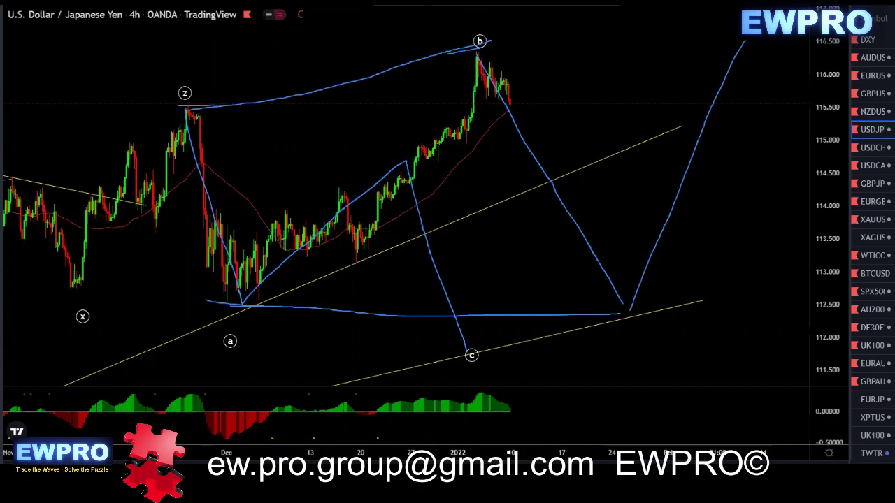
{"action": "mouse_move", "coordinate": [208, 188]}
{"action": "left_mouse_down"}
{"action": "mouse_move", "coordinate": [272, 276]}
{"action": "mouse_move", "coordinate": [483, 49]}
{"action": "mouse_move", "coordinate": [628, 313]}
{"action": "left_mouse_up"}
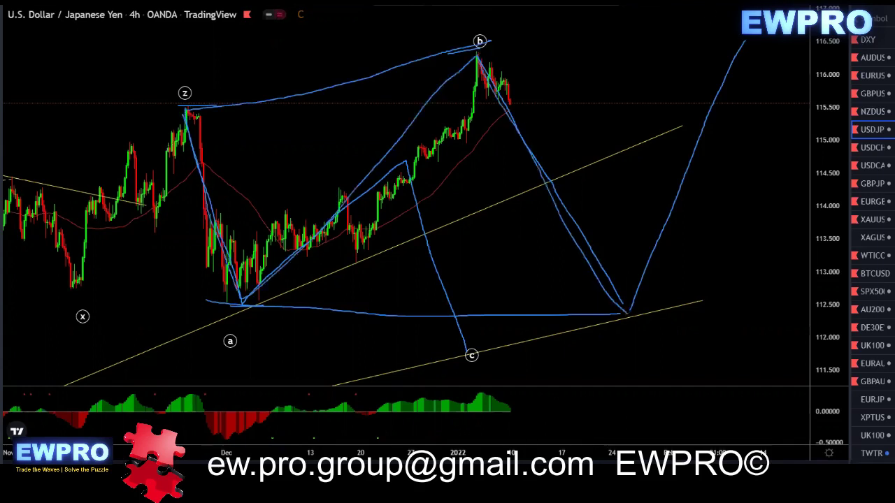
{"action": "left_click", "coordinate": [529, 47]}
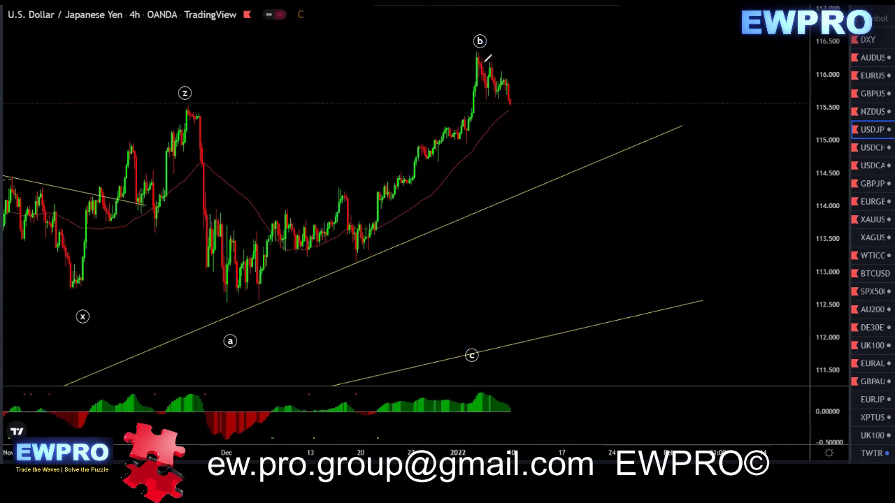
{"action": "left_click_drag", "start_coordinate": [473, 47], "coordinate": [518, 81]}
{"action": "key", "text": "e"}
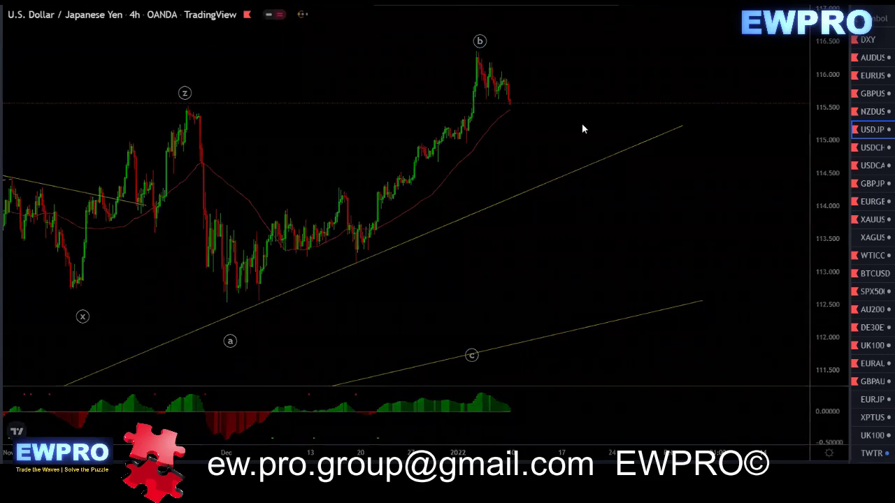
Switch USDJPY to the 1h interval, outline the narrowing consolidation with the decline from circled b, and mark the recent histogram lows
{"action": "type", "text": "1h"}
{"action": "key", "text": "Return"}
{"action": "double_click", "coordinate": [827, 198]}
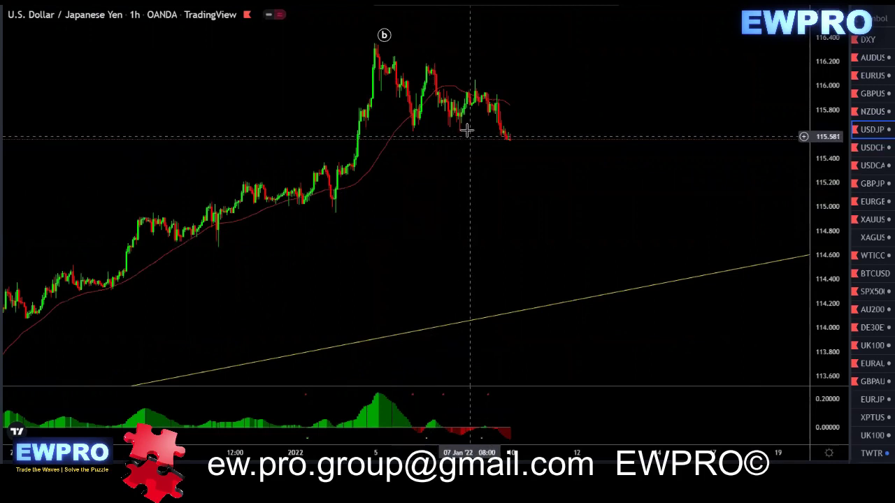
{"action": "left_click_drag", "start_coordinate": [432, 64], "coordinate": [477, 82]}
{"action": "left_click_drag", "start_coordinate": [412, 132], "coordinate": [463, 129]}
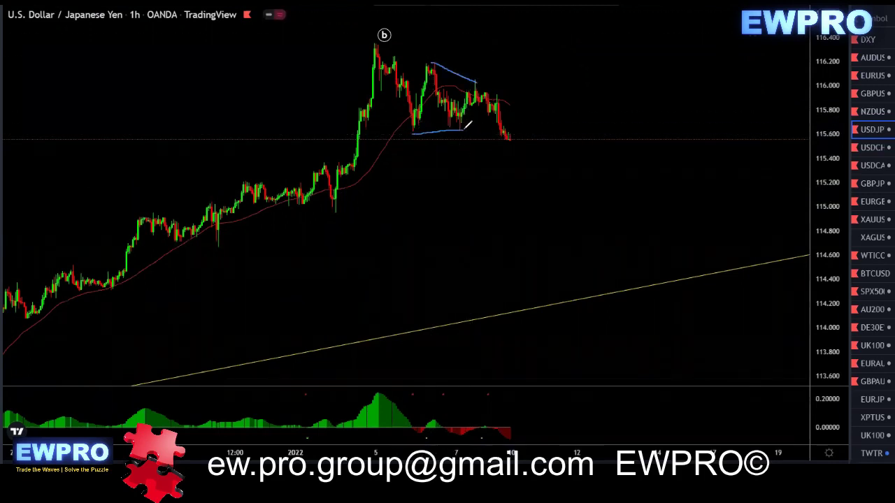
{"action": "mouse_move", "coordinate": [375, 46]}
{"action": "left_mouse_down"}
{"action": "mouse_move", "coordinate": [415, 133]}
{"action": "mouse_move", "coordinate": [475, 82]}
{"action": "mouse_move", "coordinate": [515, 141]}
{"action": "left_mouse_up"}
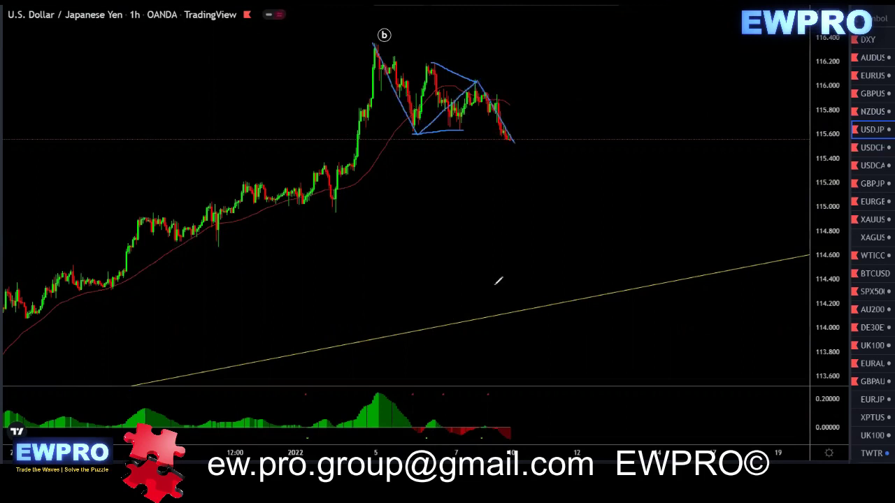
{"action": "left_click_drag", "start_coordinate": [452, 437], "coordinate": [514, 440]}
Draw a zigzag decline from circled b to about 114.1 and label its first two turns W and X
{"action": "mouse_move", "coordinate": [376, 45]}
{"action": "left_mouse_down"}
{"action": "mouse_move", "coordinate": [411, 128]}
{"action": "mouse_move", "coordinate": [475, 83]}
{"action": "mouse_move", "coordinate": [564, 223]}
{"action": "mouse_move", "coordinate": [630, 191]}
{"action": "mouse_move", "coordinate": [719, 318]}
{"action": "left_mouse_up"}
{"action": "left_click_drag", "start_coordinate": [398, 142], "coordinate": [428, 135]}
{"action": "left_click_drag", "start_coordinate": [484, 60], "coordinate": [465, 75]}
{"action": "left_click_drag", "start_coordinate": [462, 62], "coordinate": [482, 71]}
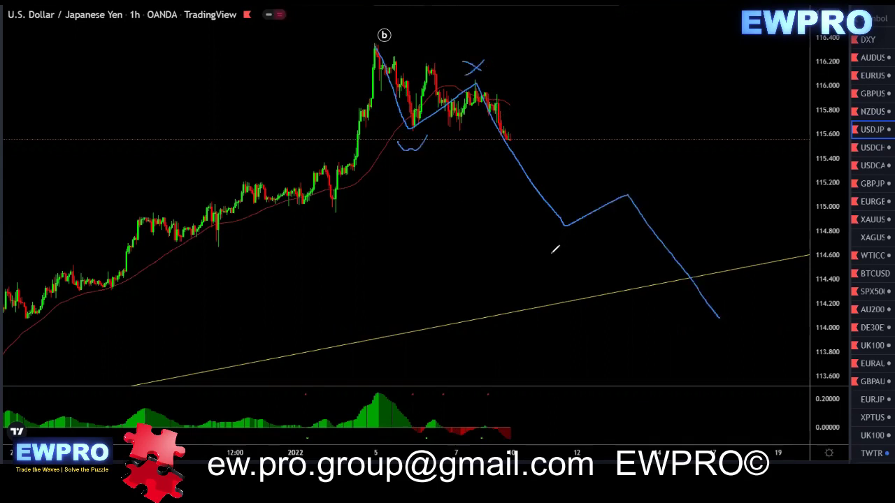
Label the remaining projected turns Y, X and Z, draw a direct decline from circled b to Z, and clear the marks
{"action": "mouse_move", "coordinate": [556, 236]}
{"action": "left_mouse_down"}
{"action": "mouse_move", "coordinate": [574, 232]}
{"action": "mouse_move", "coordinate": [569, 262]}
{"action": "left_mouse_up"}
{"action": "mouse_move", "coordinate": [634, 172]}
{"action": "left_mouse_down"}
{"action": "mouse_move", "coordinate": [619, 183]}
{"action": "mouse_move", "coordinate": [633, 183]}
{"action": "left_mouse_up"}
{"action": "left_click_drag", "start_coordinate": [695, 318], "coordinate": [735, 339]}
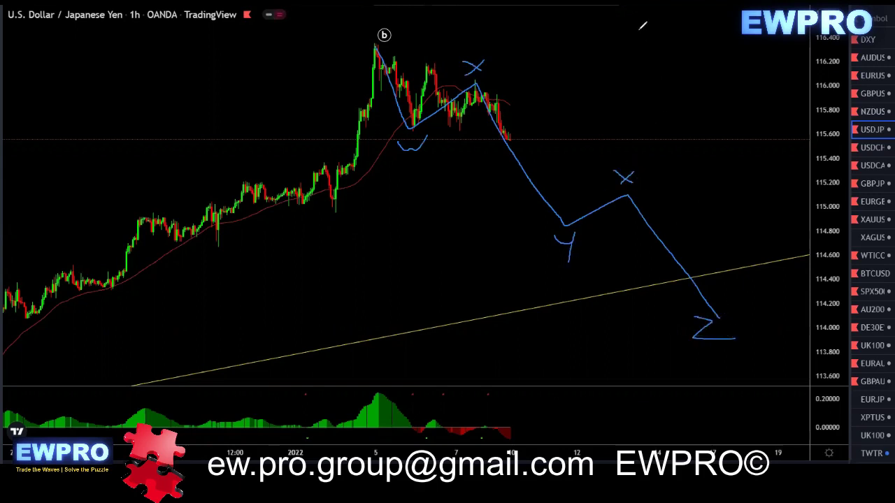
{"action": "mouse_move", "coordinate": [373, 40]}
{"action": "left_mouse_down"}
{"action": "mouse_move", "coordinate": [444, 114]}
{"action": "mouse_move", "coordinate": [631, 259]}
{"action": "mouse_move", "coordinate": [721, 307]}
{"action": "left_mouse_up"}
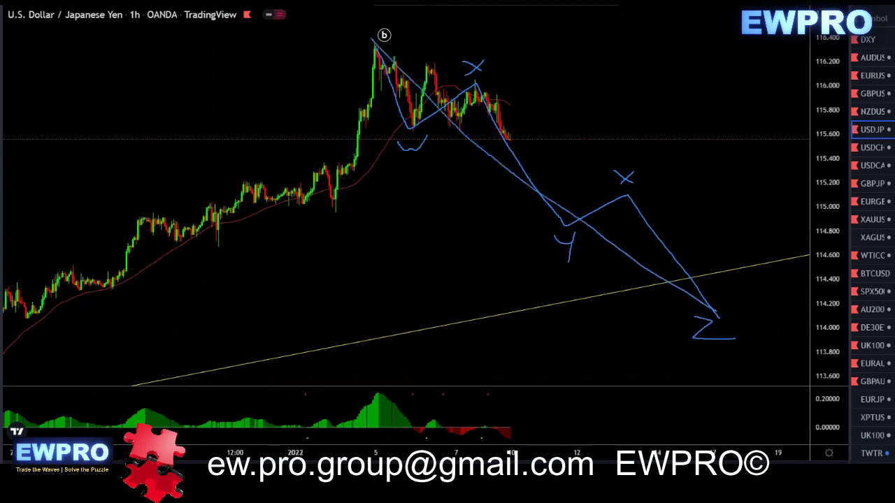
{"action": "key", "text": "Delete"}
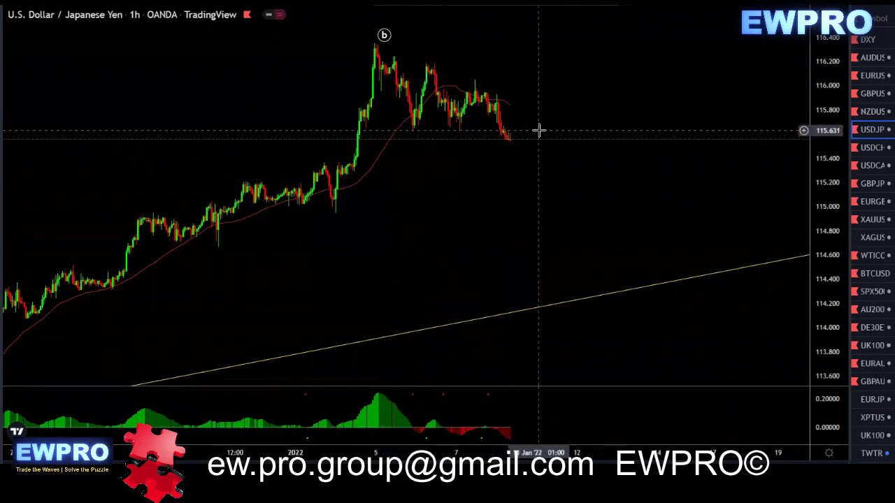
Open the USDCHF chart at the 1D interval and fit the price scale to show the waves from Z through circled b and c
{"action": "left_click", "coordinate": [867, 150]}
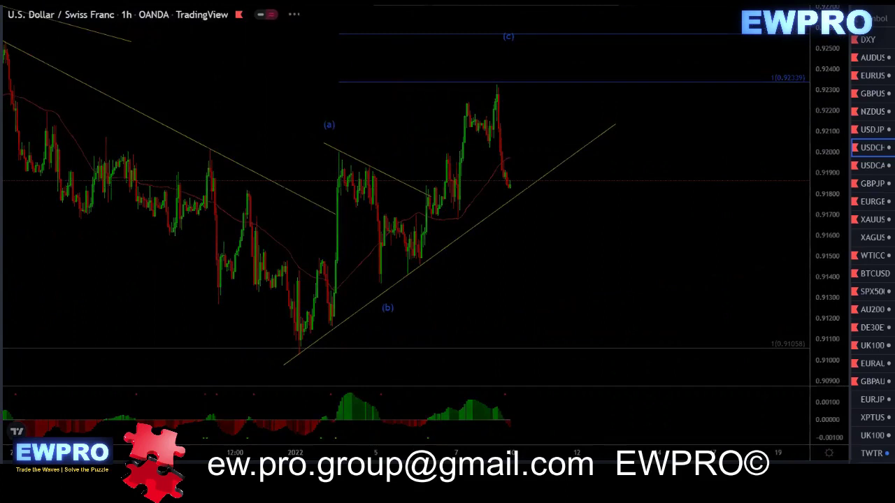
{"action": "type", "text": "1D"}
{"action": "key", "text": "Return"}
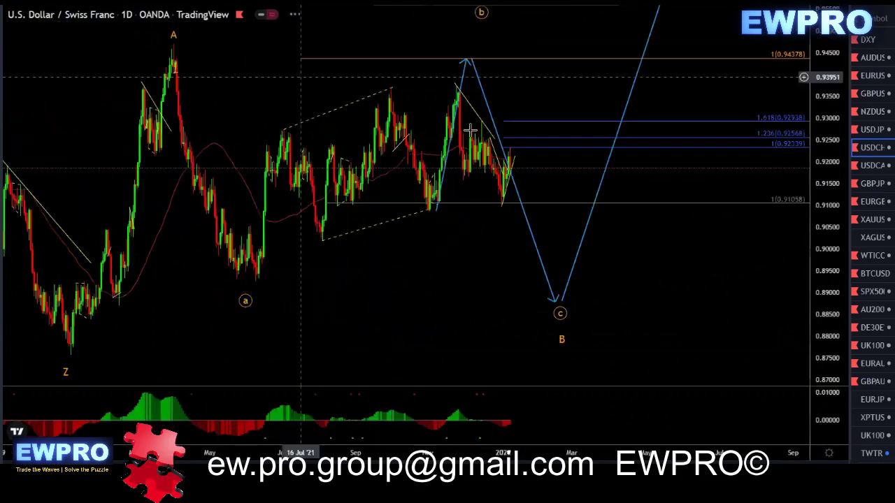
{"action": "left_click_drag", "start_coordinate": [820, 151], "coordinate": [827, 185]}
{"action": "left_click_drag", "start_coordinate": [700, 107], "coordinate": [687, 114]}
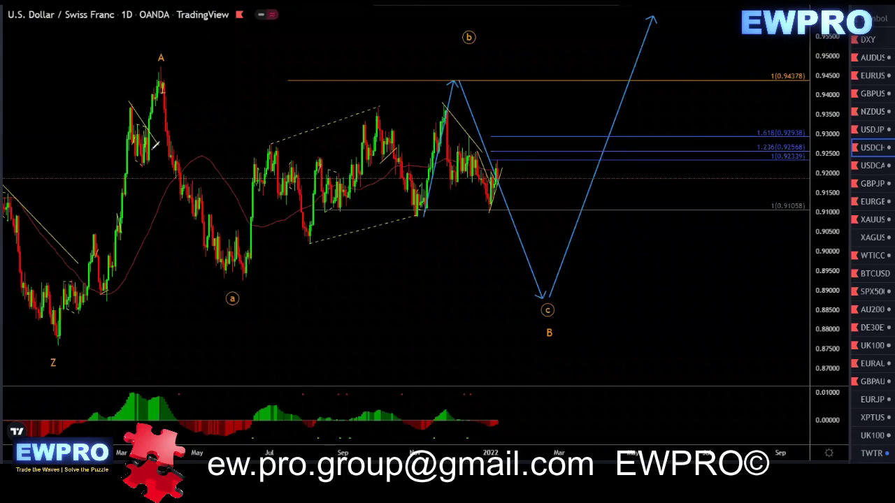
Trace the USDCHF swings from A through circled a to the November high and down to circled c, mark the twin highs, and clear the marks
{"action": "mouse_move", "coordinate": [161, 68]}
{"action": "left_mouse_down"}
{"action": "mouse_move", "coordinate": [224, 234]}
{"action": "mouse_move", "coordinate": [231, 282]}
{"action": "mouse_move", "coordinate": [280, 148]}
{"action": "mouse_move", "coordinate": [388, 220]}
{"action": "mouse_move", "coordinate": [424, 184]}
{"action": "mouse_move", "coordinate": [462, 80]}
{"action": "mouse_move", "coordinate": [460, 103]}
{"action": "left_mouse_up"}
{"action": "left_click_drag", "start_coordinate": [371, 106], "coordinate": [396, 107]}
{"action": "left_click_drag", "start_coordinate": [458, 129], "coordinate": [543, 295]}
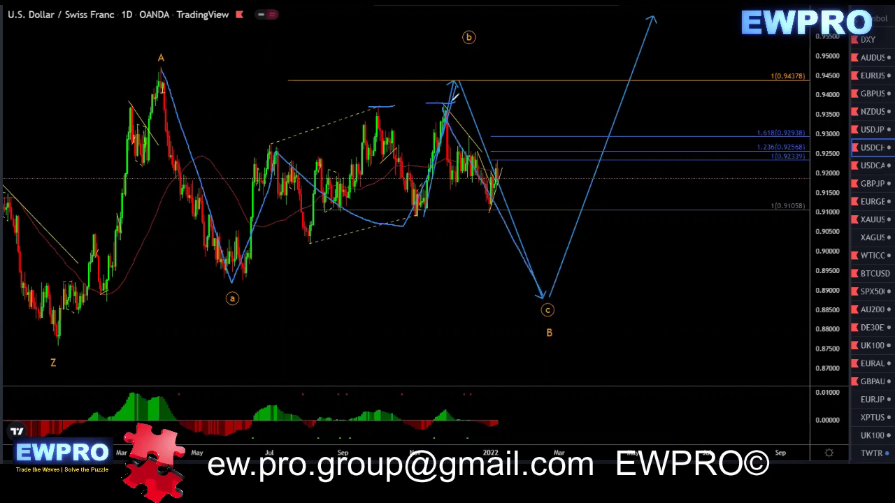
{"action": "key", "text": "Delete"}
Trace the stepped decline from the November USDCHF high toward circled c and remove the sketch
{"action": "mouse_move", "coordinate": [447, 108]}
{"action": "left_mouse_down"}
{"action": "mouse_move", "coordinate": [455, 162]}
{"action": "mouse_move", "coordinate": [476, 151]}
{"action": "mouse_move", "coordinate": [494, 208]}
{"action": "left_mouse_up"}
{"action": "left_click_drag", "start_coordinate": [505, 174], "coordinate": [538, 267]}
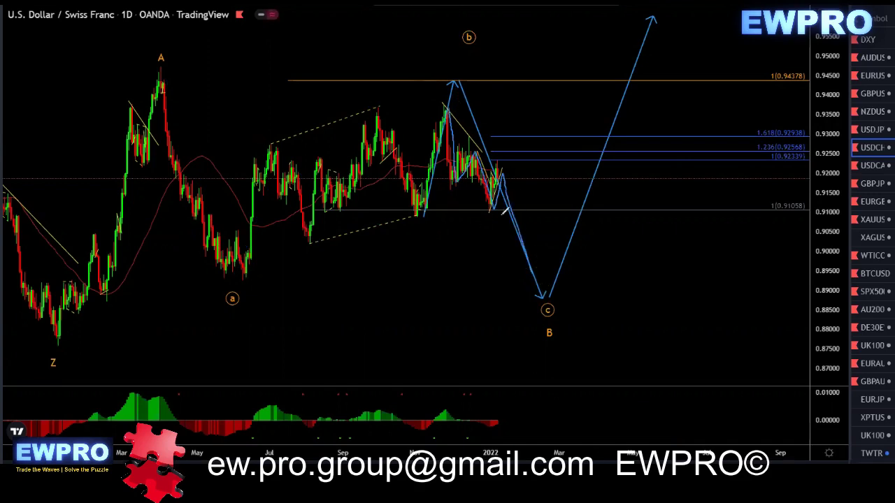
{"action": "key", "text": "ctrl+z"}
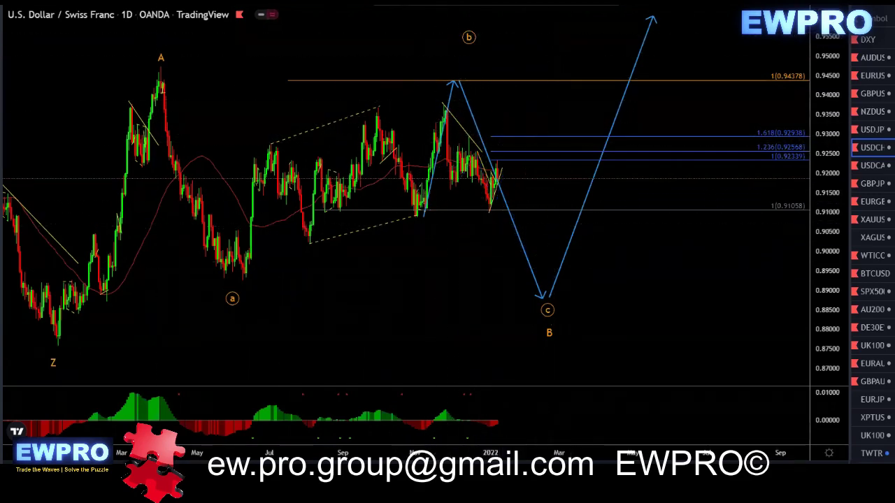
Draw the decline from A to circled a and the matching drop from the November high to circled c, and clear the marks
{"action": "left_click_drag", "start_coordinate": [161, 66], "coordinate": [219, 271]}
{"action": "left_click_drag", "start_coordinate": [448, 104], "coordinate": [534, 293]}
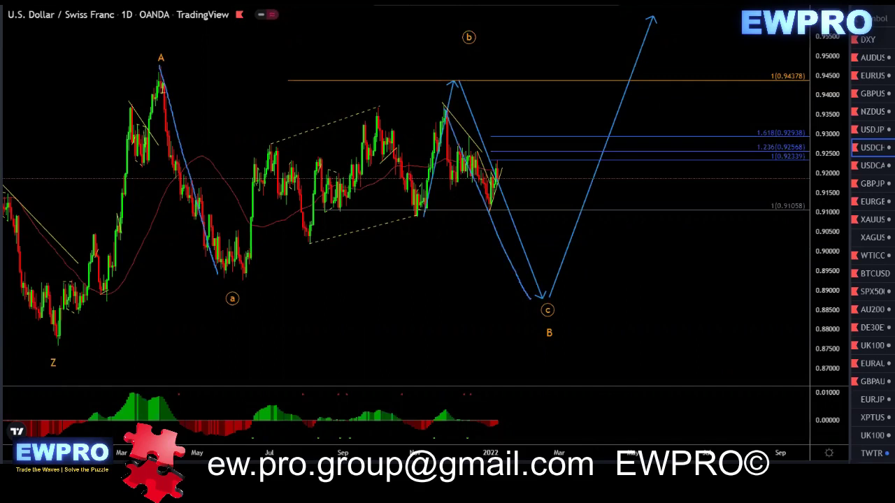
{"action": "mouse_move", "coordinate": [493, 115]}
{"action": "left_mouse_down"}
{"action": "mouse_move", "coordinate": [437, 143]}
{"action": "mouse_move", "coordinate": [454, 210]}
{"action": "mouse_move", "coordinate": [494, 113]}
{"action": "left_mouse_up"}
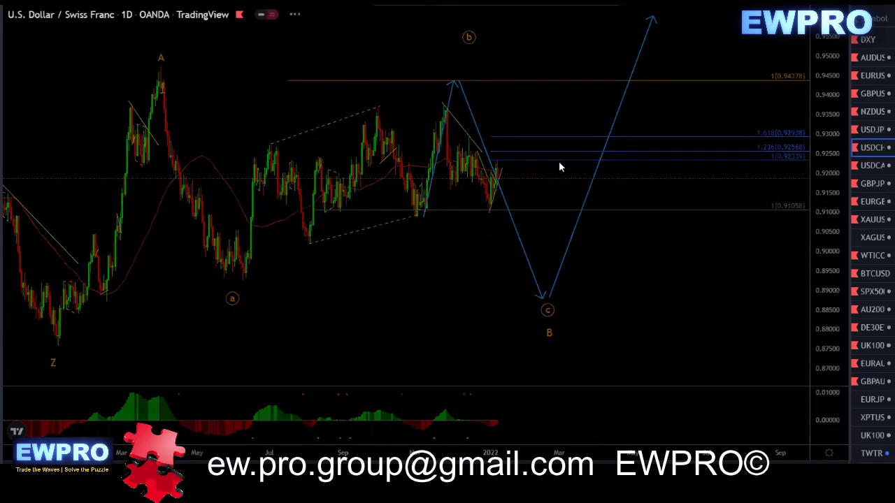
Switch the USDCHF chart to the 4h interval and compress the price scale around the recent candles
{"action": "type", "text": "4h"}
{"action": "key", "text": "Return"}
{"action": "left_click_drag", "start_coordinate": [825, 257], "coordinate": [827, 262]}
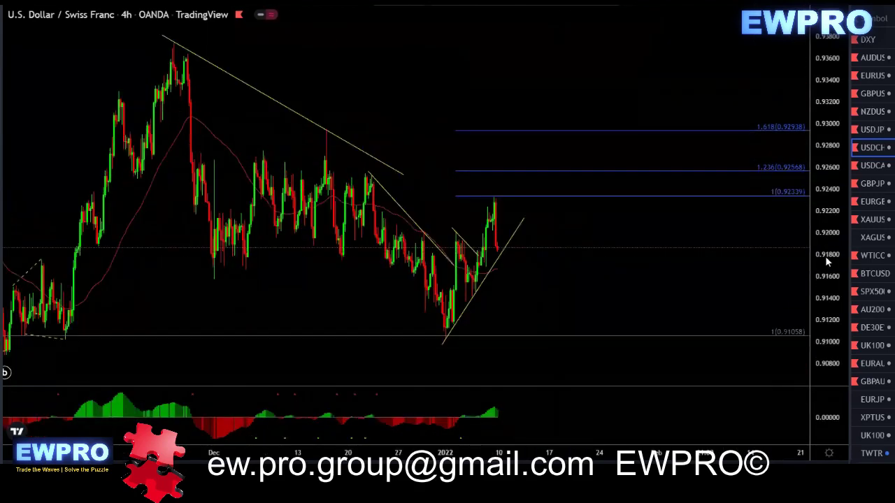
{"action": "left_click_drag", "start_coordinate": [825, 160], "coordinate": [816, 223]}
{"action": "left_click_drag", "start_coordinate": [606, 275], "coordinate": [587, 266]}
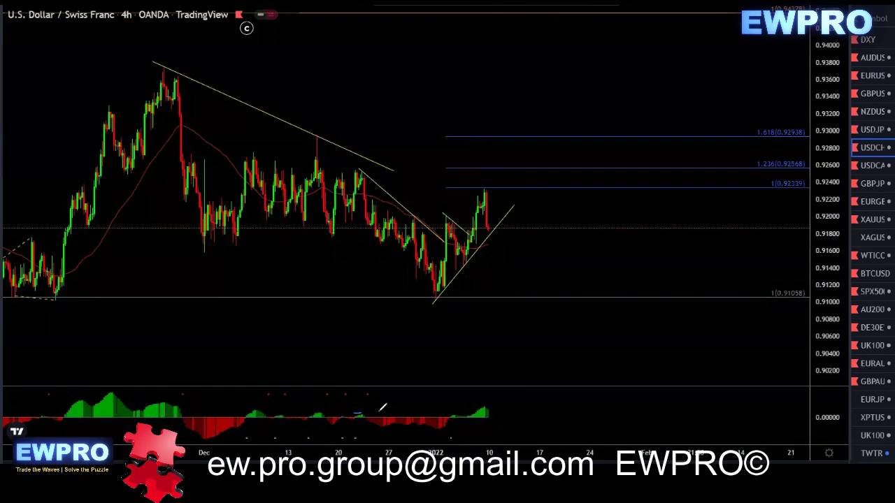
Mark the late-December histogram peak and the corresponding and latest USDCHF price highs, and clear the marks
{"action": "left_click_drag", "start_coordinate": [336, 164], "coordinate": [378, 162]}
{"action": "left_click_drag", "start_coordinate": [471, 189], "coordinate": [482, 188]}
{"action": "key", "text": "Escape"}
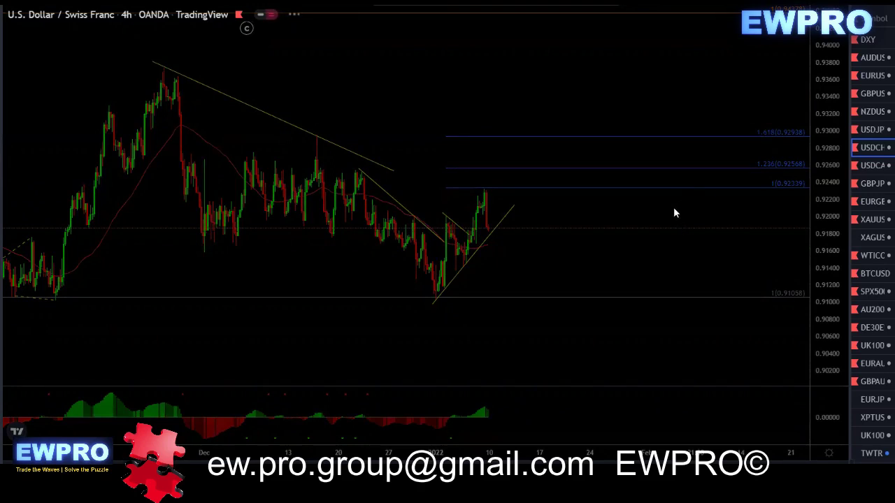
Switch the USDCHF chart to the 1h interval and fit the price scale to show waves (a), (b) and (c)
{"action": "type", "text": "1h"}
{"action": "key", "text": "Return"}
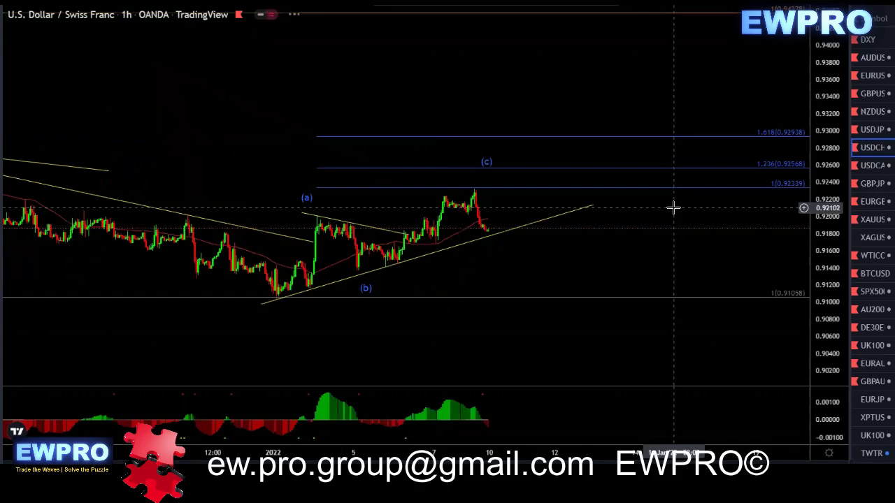
{"action": "double_click", "coordinate": [821, 253]}
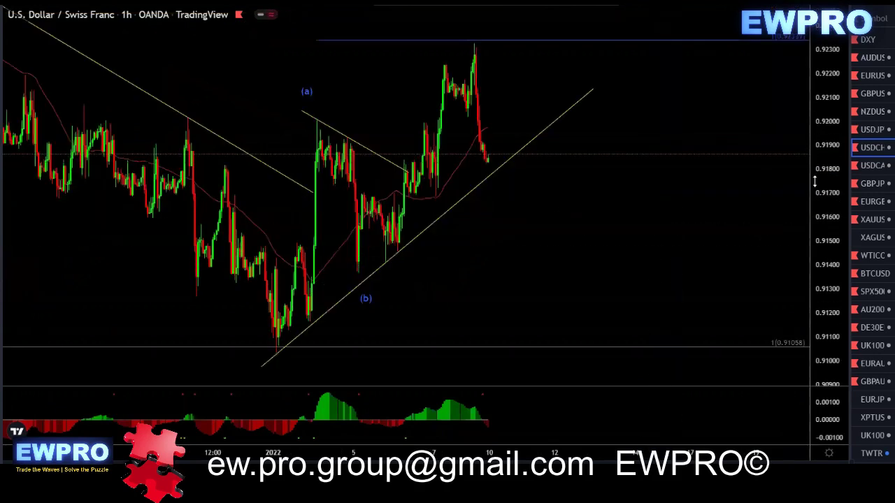
{"action": "left_click_drag", "start_coordinate": [816, 177], "coordinate": [817, 238]}
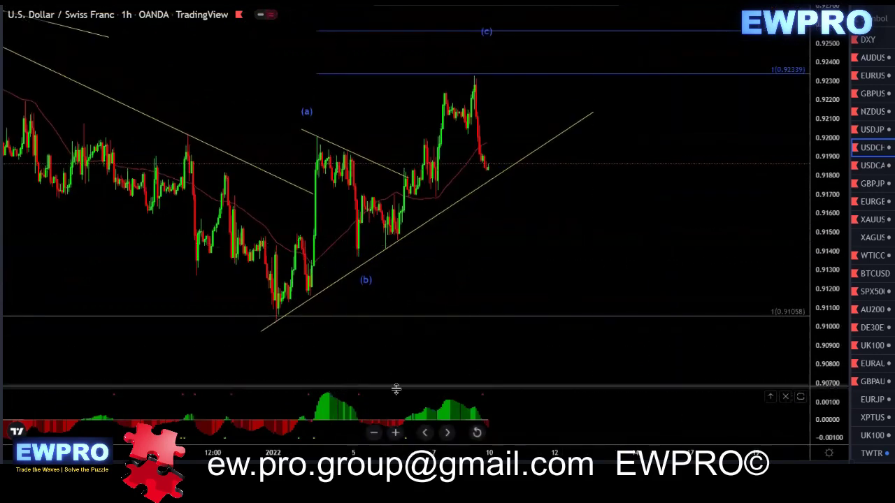
{"action": "left_click_drag", "start_coordinate": [555, 224], "coordinate": [539, 221]}
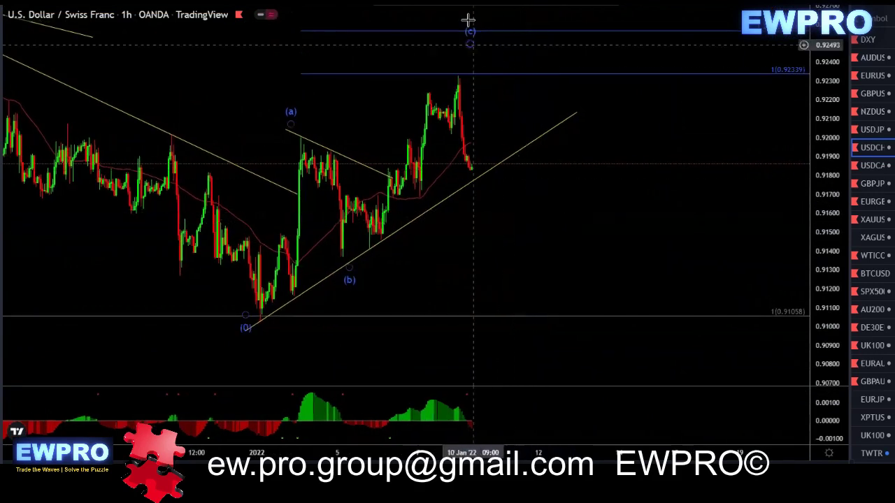
Sketch a break below the USDCHF trendline, a rising channel pullback and a fall to about 0.9095, and clear the marks
{"action": "mouse_move", "coordinate": [458, 75]}
{"action": "left_mouse_down"}
{"action": "mouse_move", "coordinate": [484, 214]}
{"action": "mouse_move", "coordinate": [493, 188]}
{"action": "mouse_move", "coordinate": [528, 171]}
{"action": "left_mouse_up"}
{"action": "left_click_drag", "start_coordinate": [472, 224], "coordinate": [539, 182]}
{"action": "mouse_move", "coordinate": [476, 185]}
{"action": "left_mouse_down"}
{"action": "mouse_move", "coordinate": [533, 163]}
{"action": "mouse_move", "coordinate": [575, 336]}
{"action": "left_mouse_up"}
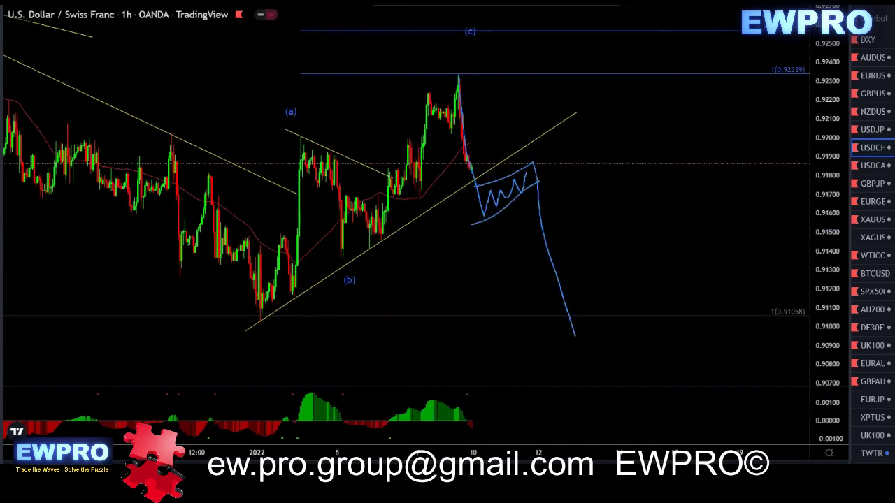
{"action": "key", "text": "Escape"}
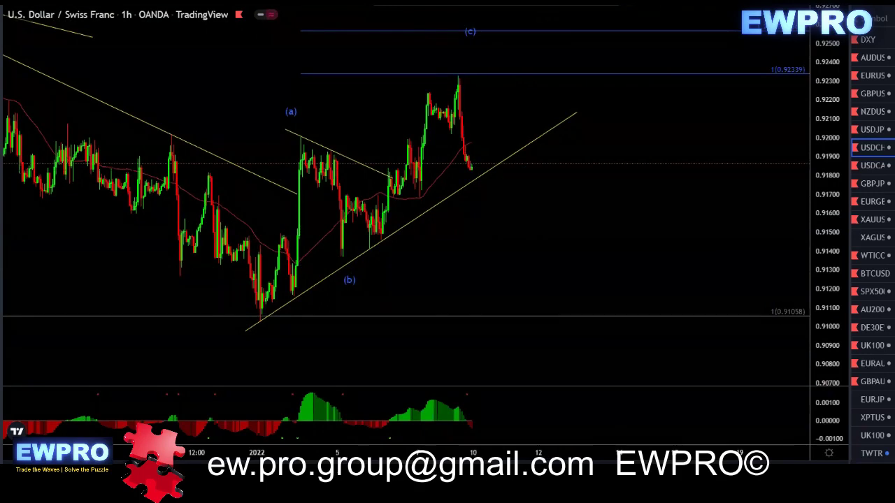
Open the USDCAD chart at the 1D interval and fit the price scale to show waves A, B and the projected C
{"action": "left_click", "coordinate": [872, 167]}
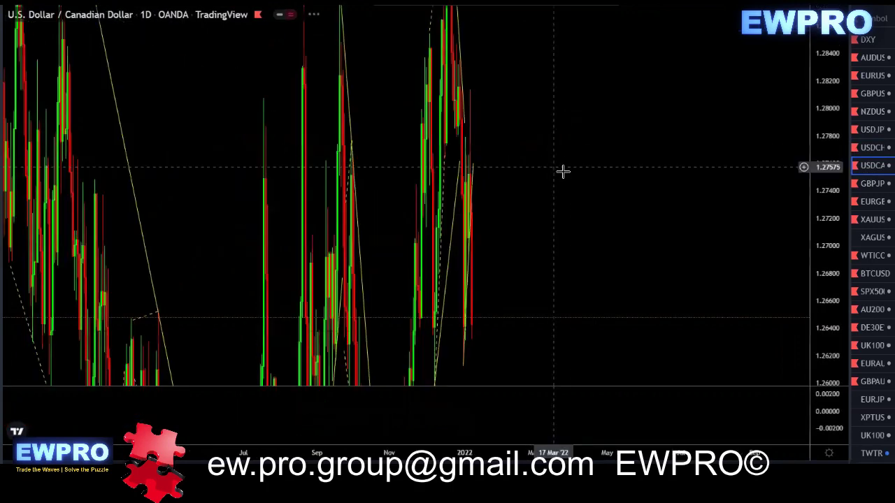
{"action": "key", "text": "1"}
{"action": "key", "text": "d"}
{"action": "key", "text": "Return"}
{"action": "double_click", "coordinate": [833, 215]}
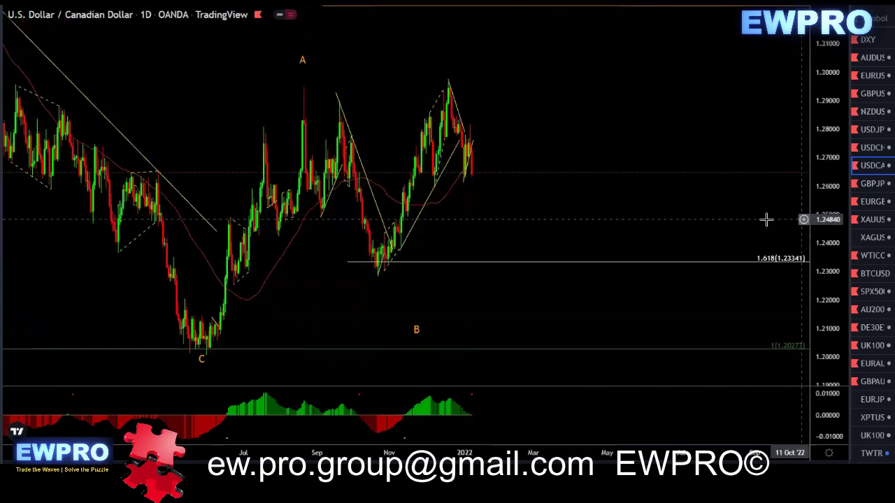
{"action": "left_click_drag", "start_coordinate": [831, 177], "coordinate": [827, 204]}
{"action": "left_click_drag", "start_coordinate": [661, 114], "coordinate": [657, 131]}
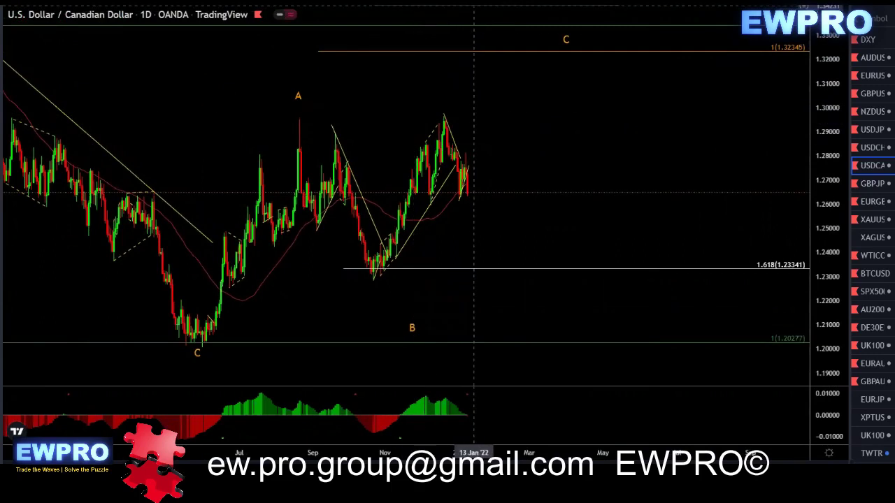
Mark the August and December USDCAD highs and trace the rise from wave C to wave A, and clear the marks
{"action": "left_click_drag", "start_coordinate": [288, 121], "coordinate": [302, 120]}
{"action": "left_click_drag", "start_coordinate": [434, 116], "coordinate": [452, 114]}
{"action": "left_click_drag", "start_coordinate": [204, 345], "coordinate": [299, 111]}
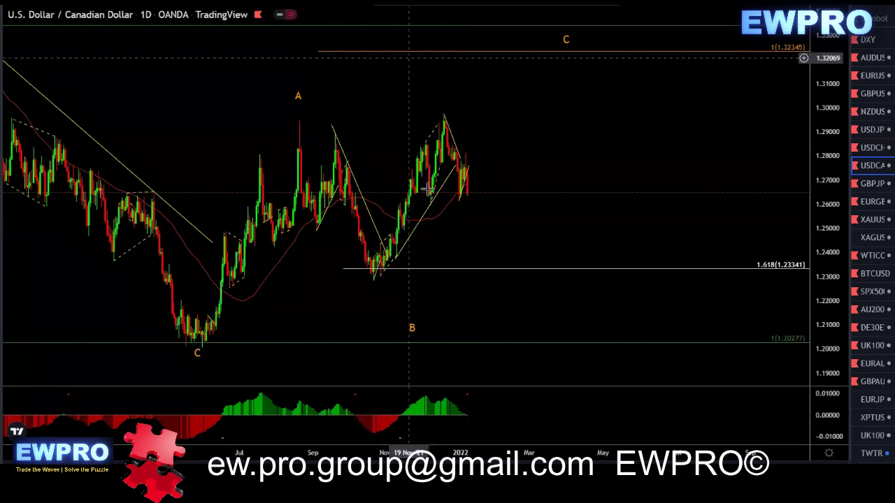
Enlarge the histogram pane slightly and zoom in on the daily USDCAD waves from C to the latest candles
{"action": "left_click_drag", "start_coordinate": [428, 385], "coordinate": [452, 375]}
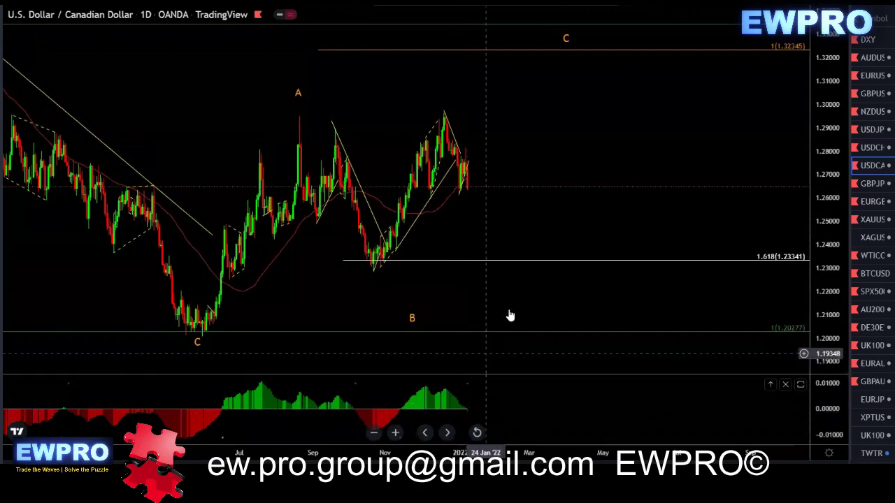
{"action": "scroll", "coordinate": [554, 147], "scroll_direction": "up", "scroll_amount": 2}
{"action": "left_click_drag", "start_coordinate": [528, 152], "coordinate": [608, 146]}
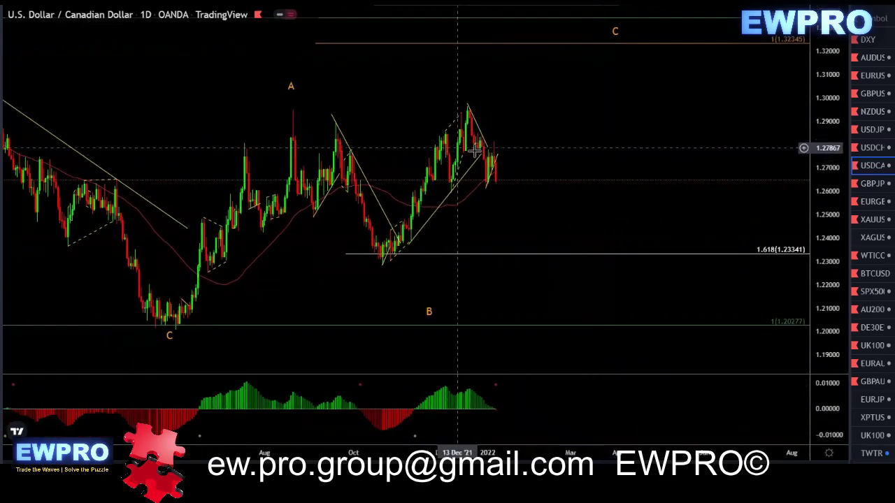
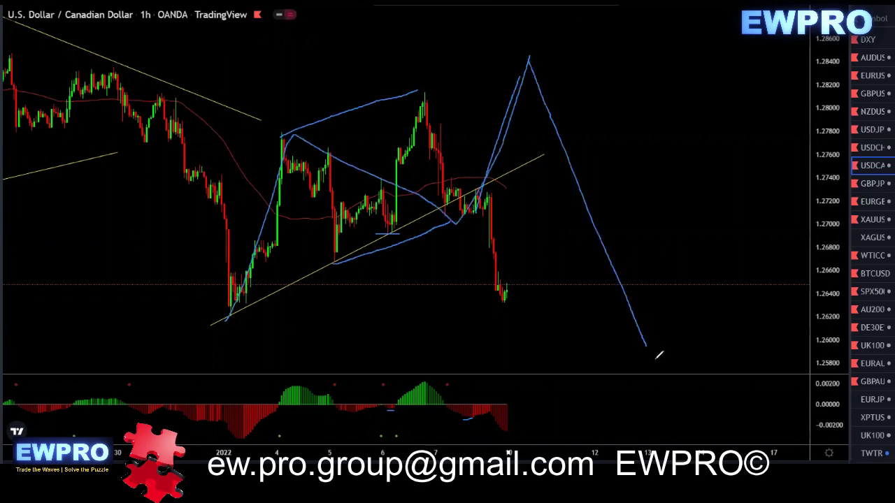
Circle the sketched corrective pattern on the 1h USDCAD chart and clear all the marks
{"action": "mouse_move", "coordinate": [547, 62]}
{"action": "left_mouse_down"}
{"action": "mouse_move", "coordinate": [248, 249]}
{"action": "mouse_move", "coordinate": [549, 90]}
{"action": "left_mouse_up"}
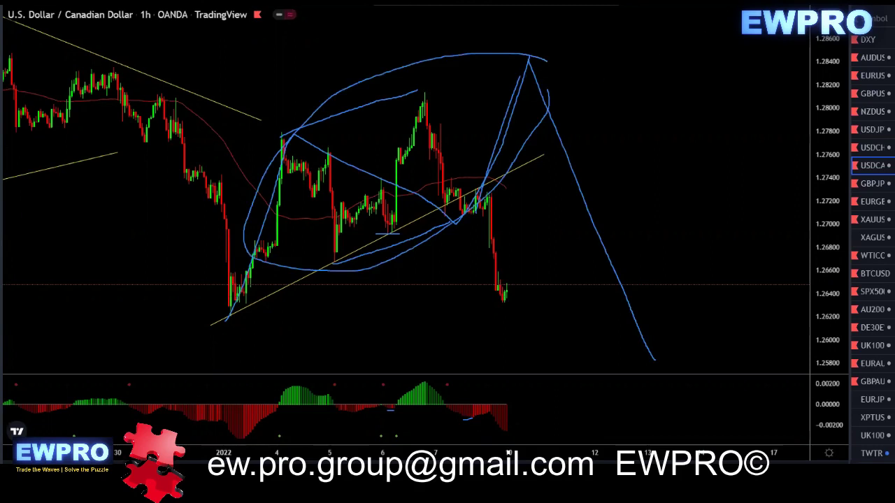
{"action": "key", "text": "e"}
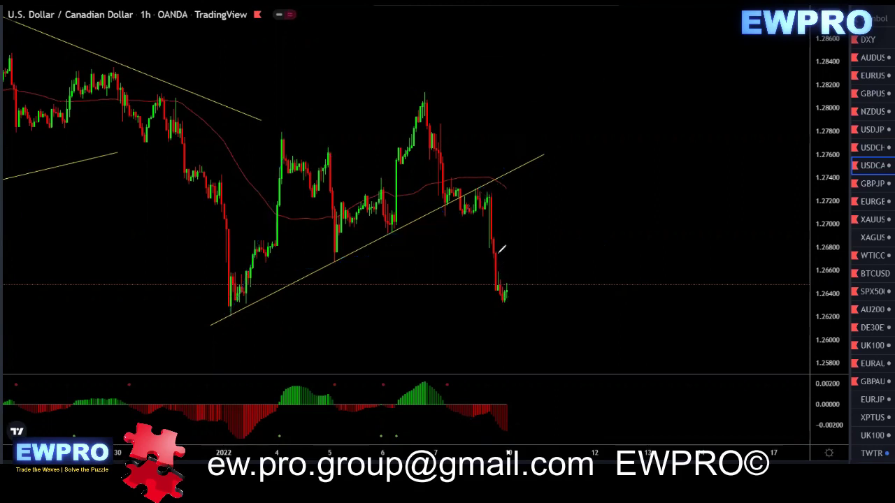
Outline the USDCAD consolidation at the trendline, sketch a bounce to about 1.2675 with a fall below 1.2580, and clear the marks
{"action": "left_click_drag", "start_coordinate": [425, 215], "coordinate": [521, 207]}
{"action": "left_click_drag", "start_coordinate": [445, 179], "coordinate": [504, 187]}
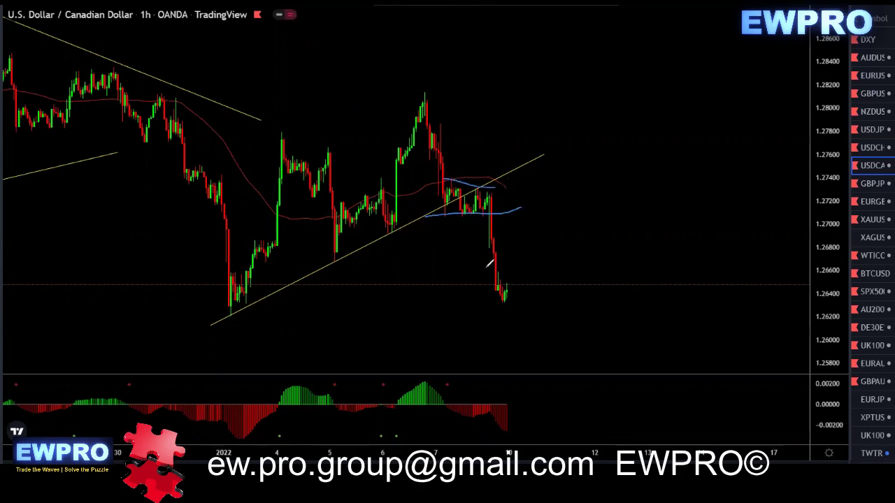
{"action": "left_click_drag", "start_coordinate": [373, 237], "coordinate": [409, 230]}
{"action": "mouse_move", "coordinate": [510, 283]}
{"action": "left_mouse_down"}
{"action": "mouse_move", "coordinate": [560, 259]}
{"action": "mouse_move", "coordinate": [630, 401]}
{"action": "left_mouse_up"}
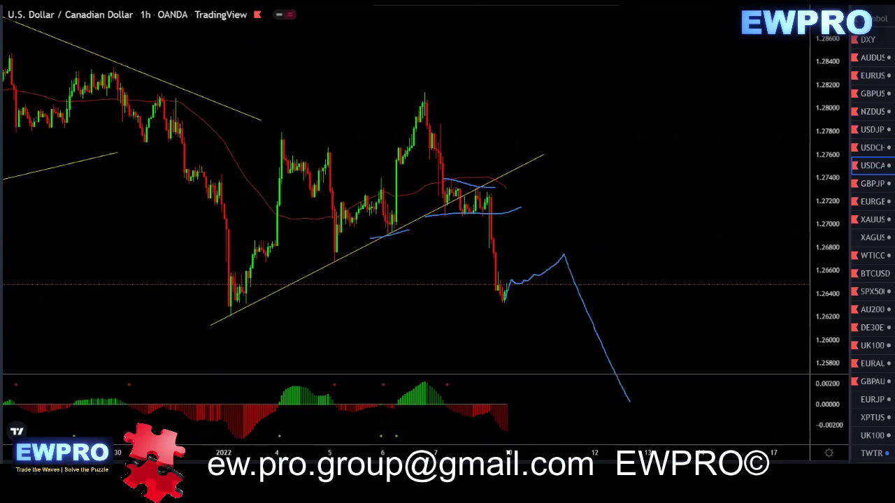
{"action": "key", "text": "Escape"}
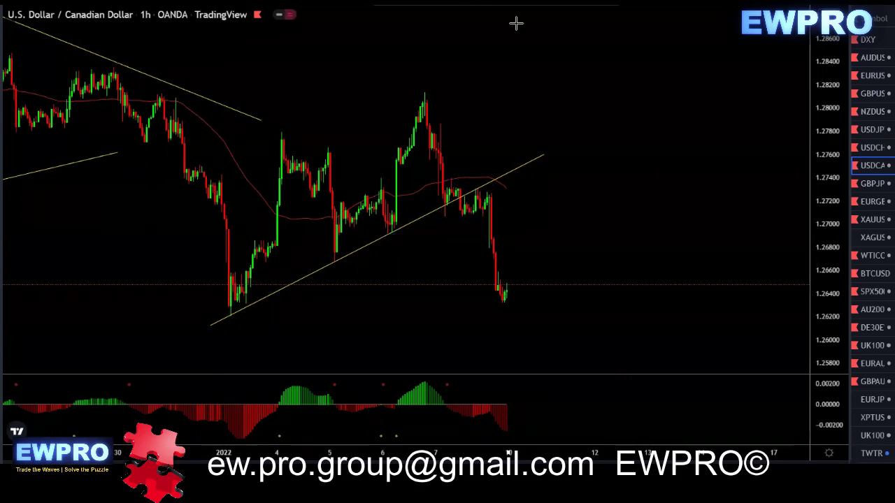
Open the GBPJPY chart at the 1D interval and fit the price and time scales to show waves W, X, Y, X and Z
{"action": "left_click", "coordinate": [860, 183]}
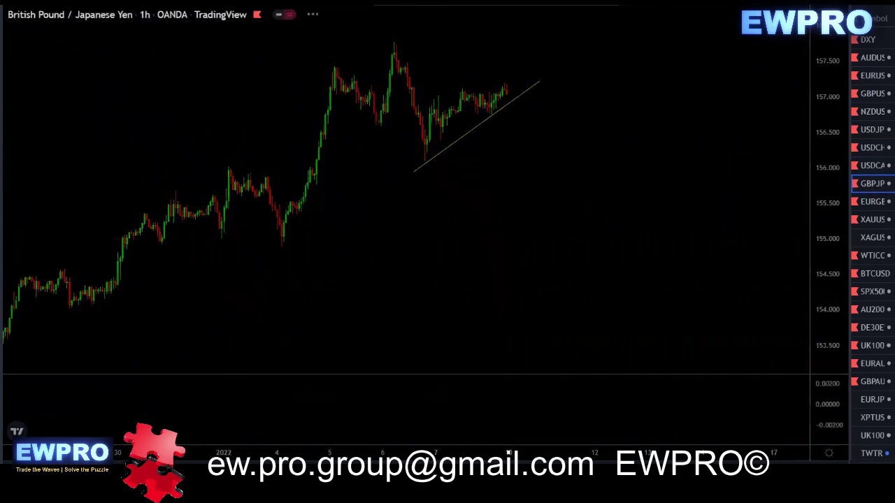
{"action": "type", "text": "1D"}
{"action": "key", "text": "Return"}
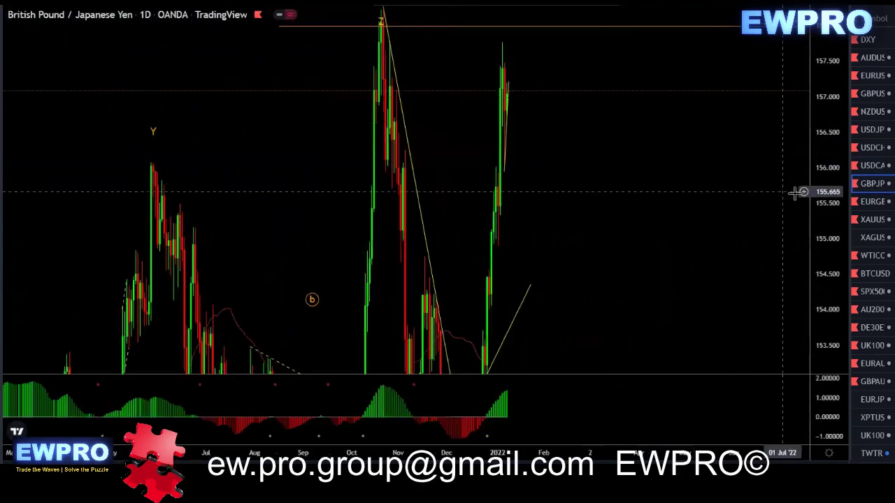
{"action": "double_click", "coordinate": [817, 196]}
{"action": "scroll", "coordinate": [768, 198], "scroll_direction": "down", "scroll_amount": 3}
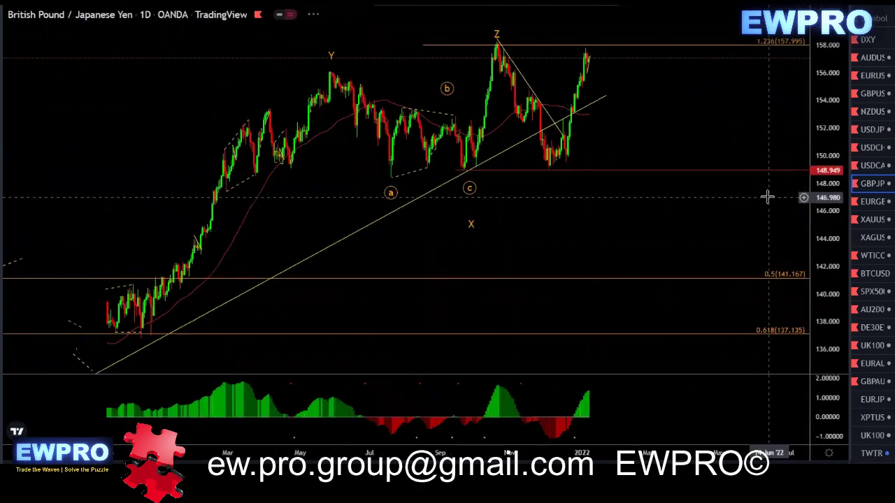
{"action": "scroll", "coordinate": [786, 229], "scroll_direction": "down", "scroll_amount": 1}
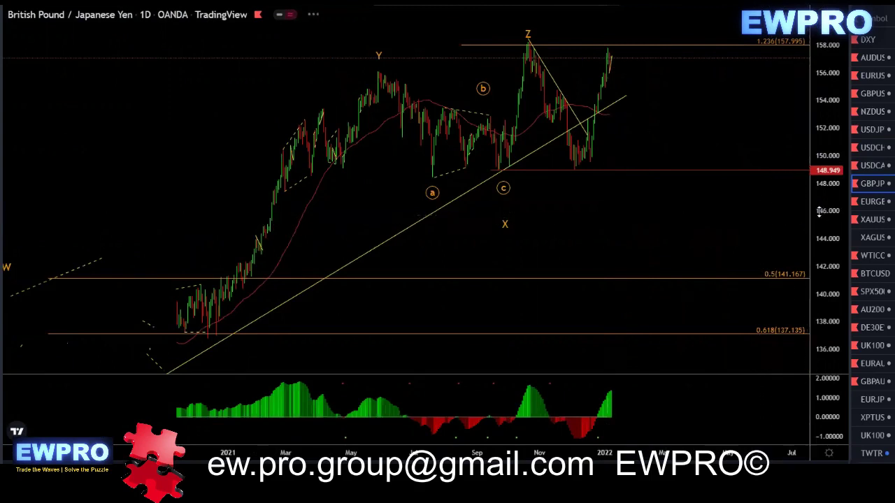
{"action": "left_click_drag", "start_coordinate": [819, 211], "coordinate": [819, 222]}
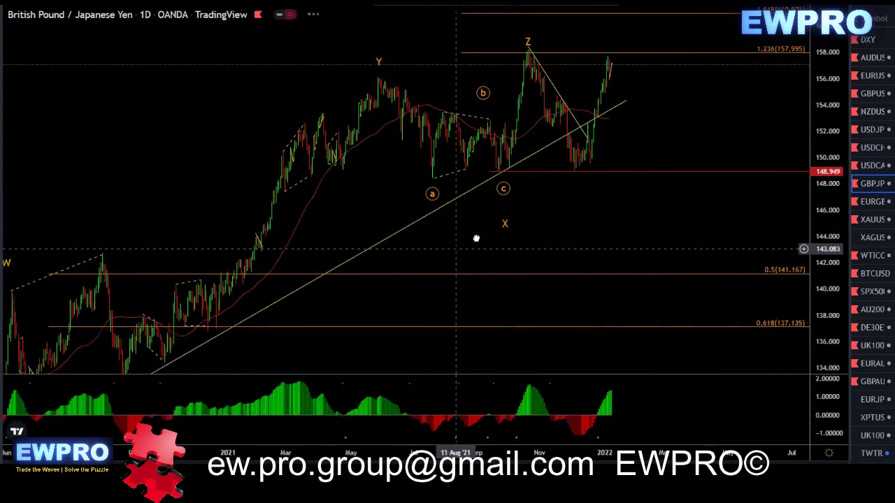
{"action": "left_click_drag", "start_coordinate": [461, 245], "coordinate": [481, 225]}
{"action": "left_click_drag", "start_coordinate": [824, 215], "coordinate": [826, 247]}
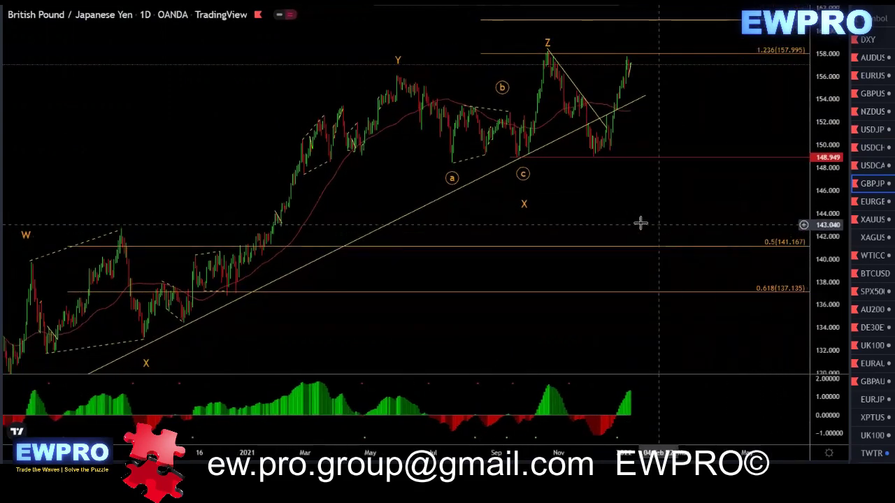
{"action": "scroll", "coordinate": [640, 224], "scroll_direction": "down", "scroll_amount": 1}
{"action": "left_click_drag", "start_coordinate": [520, 231], "coordinate": [505, 205]}
{"action": "left_click_drag", "start_coordinate": [818, 252], "coordinate": [820, 268]}
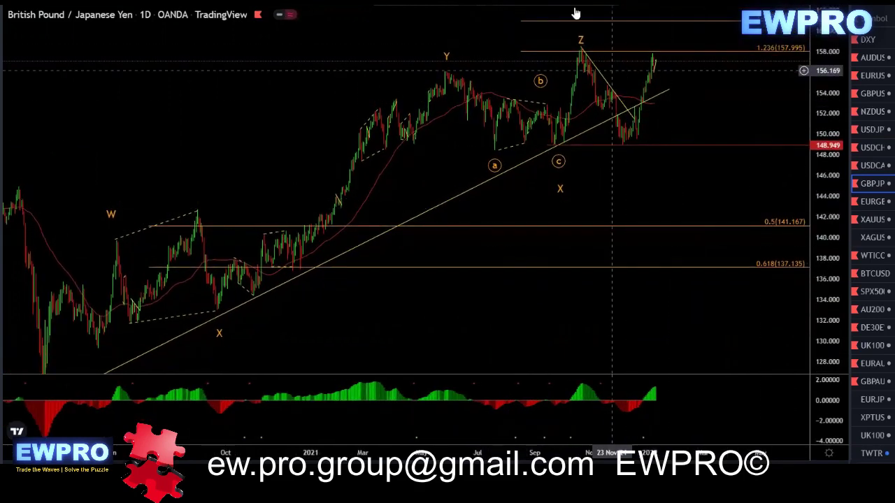
Trace the GBPJPY W-X-Y-X-Z waves, mark the matching price and histogram lows plus the December rally, and clear the marks
{"action": "mouse_move", "coordinate": [42, 374]}
{"action": "left_mouse_down"}
{"action": "mouse_move", "coordinate": [90, 270]}
{"action": "mouse_move", "coordinate": [170, 266]}
{"action": "mouse_move", "coordinate": [227, 301]}
{"action": "left_mouse_up"}
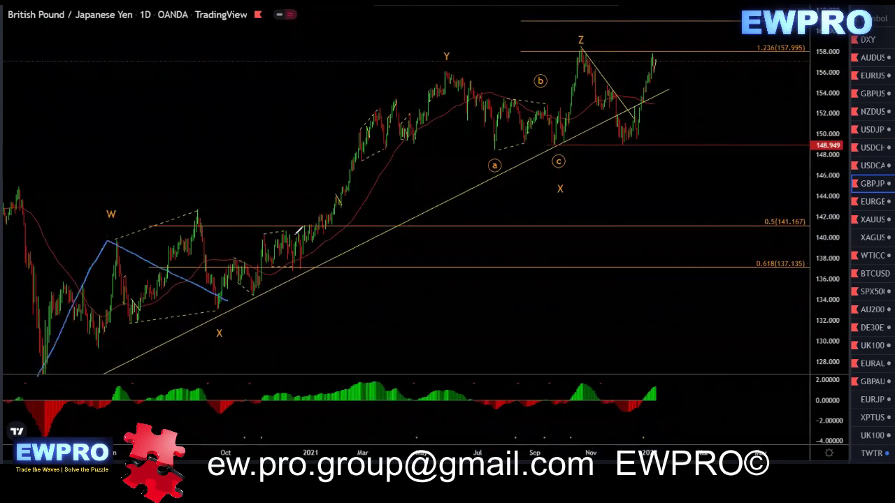
{"action": "mouse_move", "coordinate": [299, 229]}
{"action": "left_mouse_down"}
{"action": "mouse_move", "coordinate": [417, 81]}
{"action": "mouse_move", "coordinate": [563, 145]}
{"action": "mouse_move", "coordinate": [586, 50]}
{"action": "left_mouse_up"}
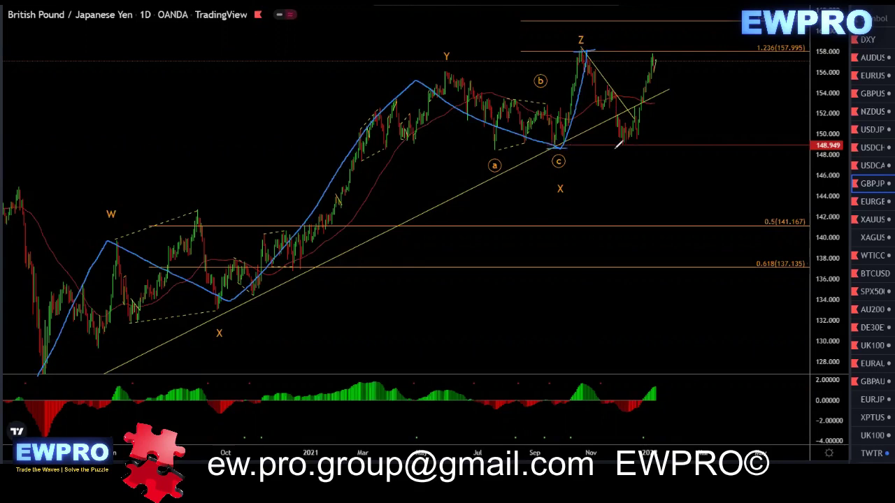
{"action": "left_click_drag", "start_coordinate": [614, 147], "coordinate": [628, 148]}
{"action": "left_click_drag", "start_coordinate": [551, 406], "coordinate": [630, 409]}
{"action": "left_click_drag", "start_coordinate": [622, 147], "coordinate": [653, 56]}
{"action": "left_click_drag", "start_coordinate": [566, 46], "coordinate": [593, 46]}
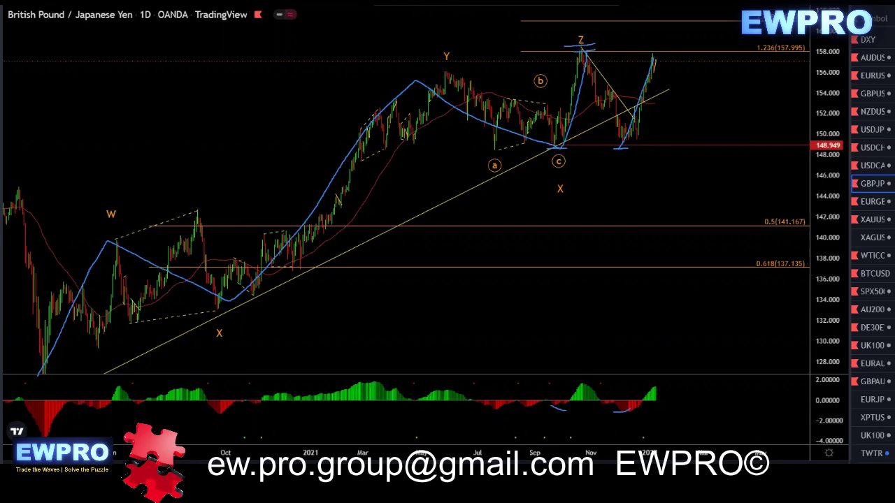
{"action": "key", "text": "Escape"}
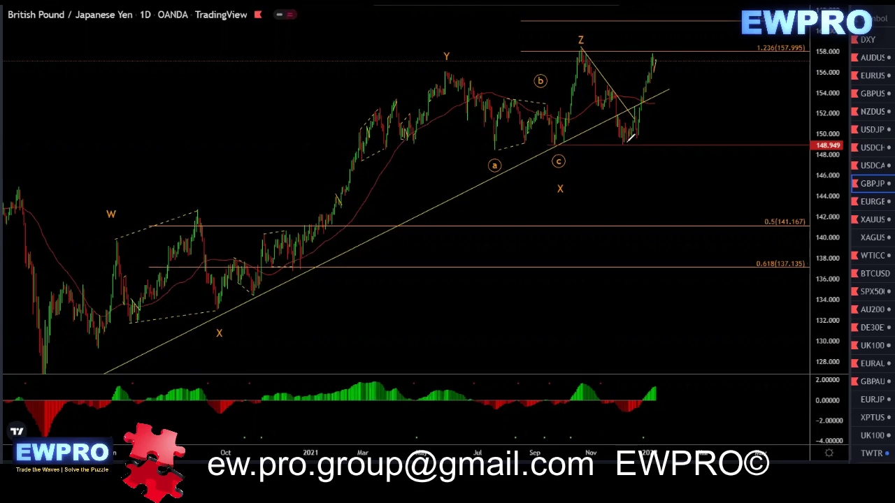
Trace the GBPJPY rally from the December low and mark the wave Z high, and clear the marks
{"action": "left_click_drag", "start_coordinate": [628, 139], "coordinate": [652, 66]}
{"action": "left_click_drag", "start_coordinate": [630, 141], "coordinate": [651, 65]}
{"action": "left_click_drag", "start_coordinate": [571, 49], "coordinate": [593, 46]}
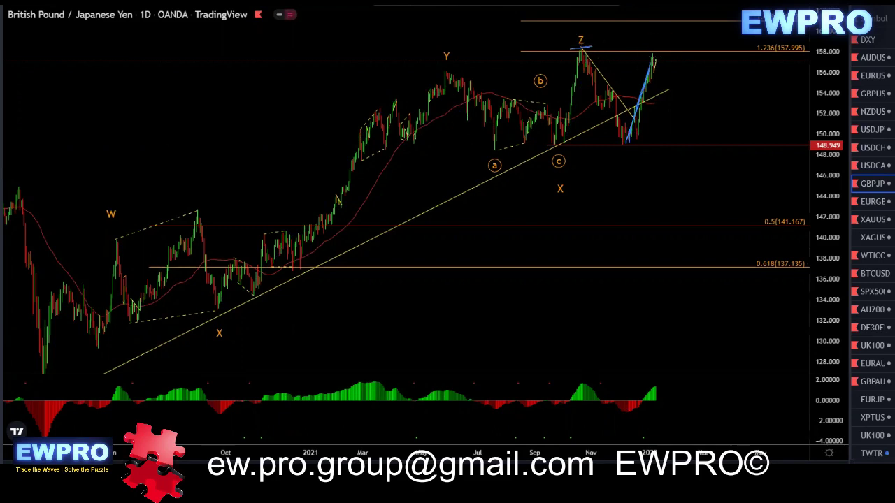
{"action": "key", "text": "Escape"}
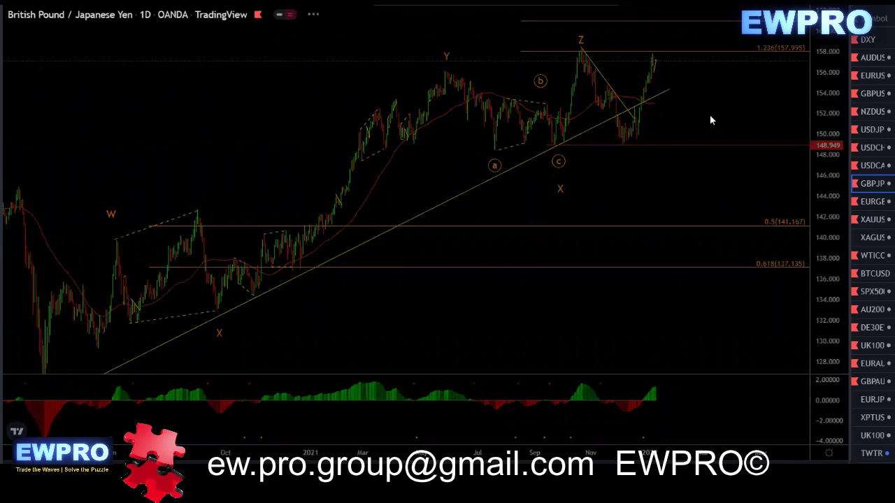
Switch the GBPJPY chart to the 4h interval and stretch the price scale to show waves (a), (b) and (c)
{"action": "type", "text": "4h"}
{"action": "key", "text": "Return"}
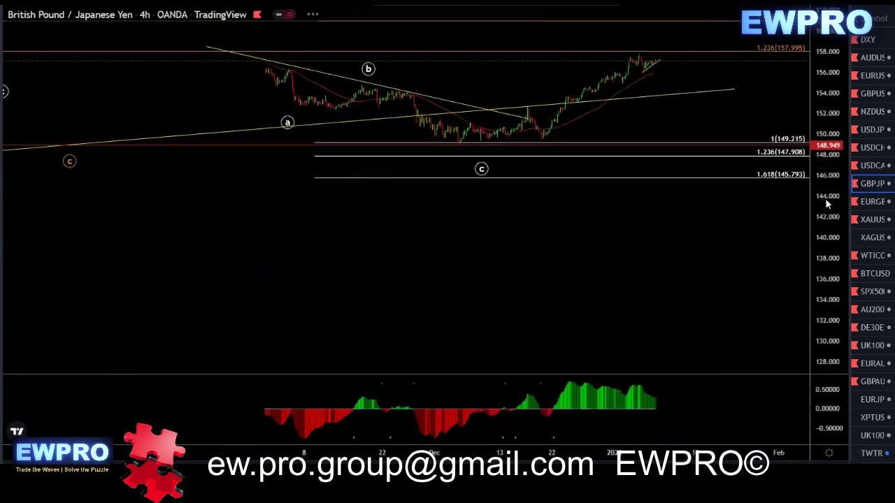
{"action": "left_click_drag", "start_coordinate": [827, 111], "coordinate": [826, 179]}
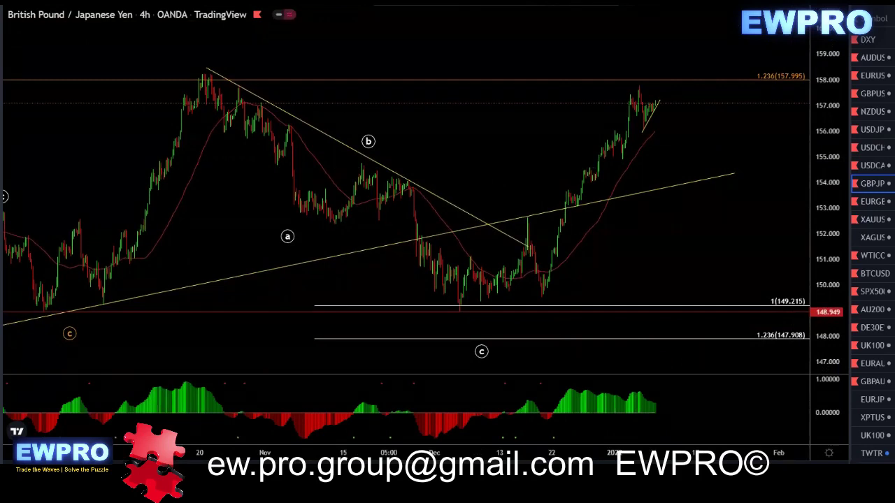
Trace the (a)-(b)-(c) decline, sketch a zigzag recovery to about 153.2 and a fall to about 147.2, and clear the marks
{"action": "left_click", "coordinate": [207, 70]}
{"action": "left_click", "coordinate": [292, 211]}
{"action": "left_click", "coordinate": [365, 159]}
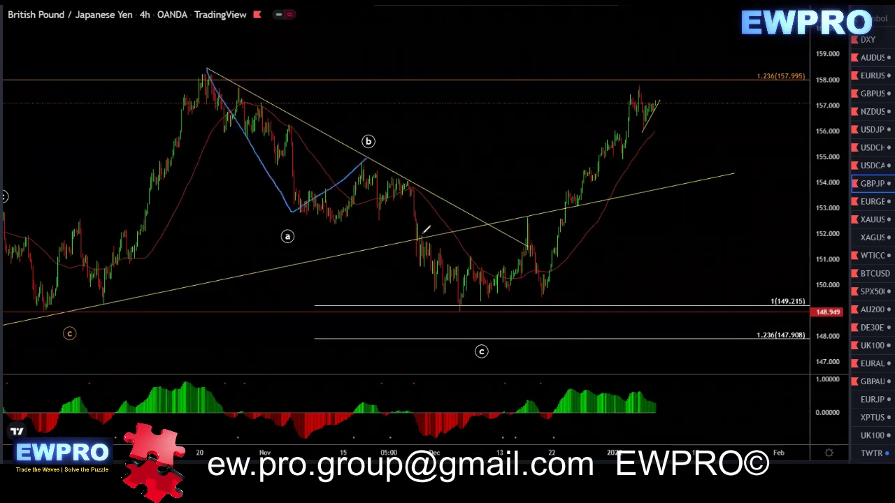
{"action": "left_click", "coordinate": [478, 304]}
{"action": "left_click_drag", "start_coordinate": [435, 306], "coordinate": [494, 312]}
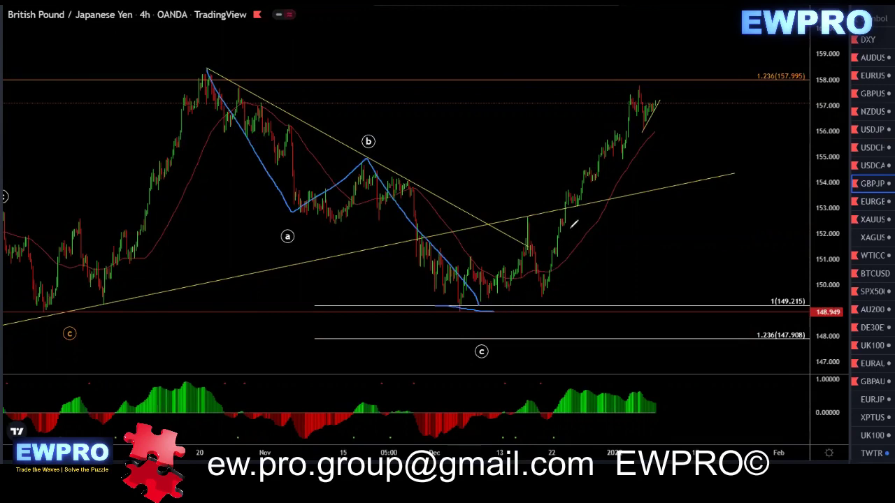
{"action": "mouse_move", "coordinate": [463, 302]}
{"action": "left_mouse_down"}
{"action": "mouse_move", "coordinate": [508, 221]}
{"action": "mouse_move", "coordinate": [549, 281]}
{"action": "mouse_move", "coordinate": [600, 243]}
{"action": "mouse_move", "coordinate": [633, 197]}
{"action": "mouse_move", "coordinate": [698, 357]}
{"action": "left_mouse_up"}
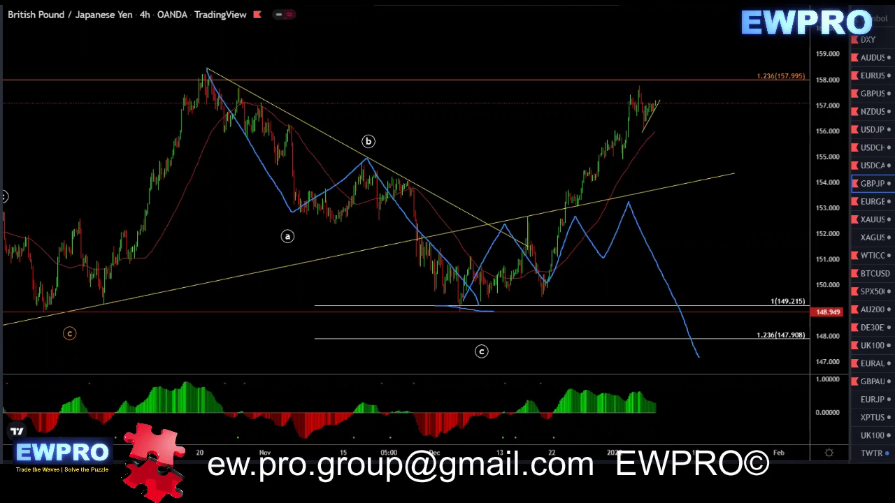
{"action": "key", "text": "Escape"}
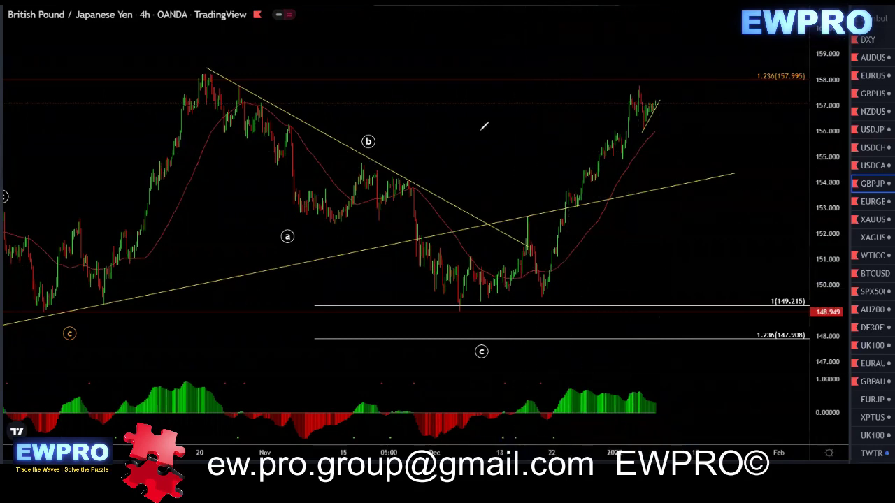
Sketch the rally from the December low, a pullback to about 155.6, a new high and a sharp fall, and clear the marks
{"action": "mouse_move", "coordinate": [454, 315]}
{"action": "left_mouse_down"}
{"action": "mouse_move", "coordinate": [477, 256]}
{"action": "mouse_move", "coordinate": [539, 292]}
{"action": "mouse_move", "coordinate": [639, 85]}
{"action": "mouse_move", "coordinate": [694, 138]}
{"action": "mouse_move", "coordinate": [725, 83]}
{"action": "left_mouse_up"}
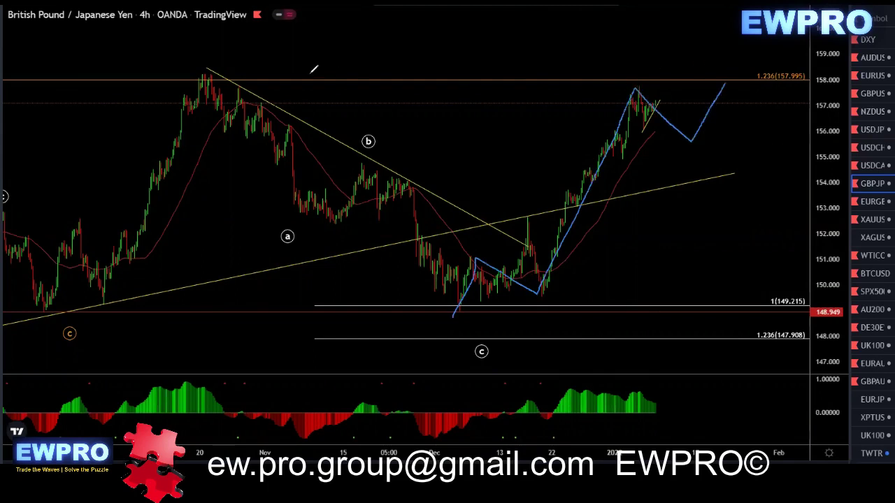
{"action": "left_click_drag", "start_coordinate": [197, 70], "coordinate": [237, 67]}
{"action": "left_click_drag", "start_coordinate": [729, 69], "coordinate": [789, 280]}
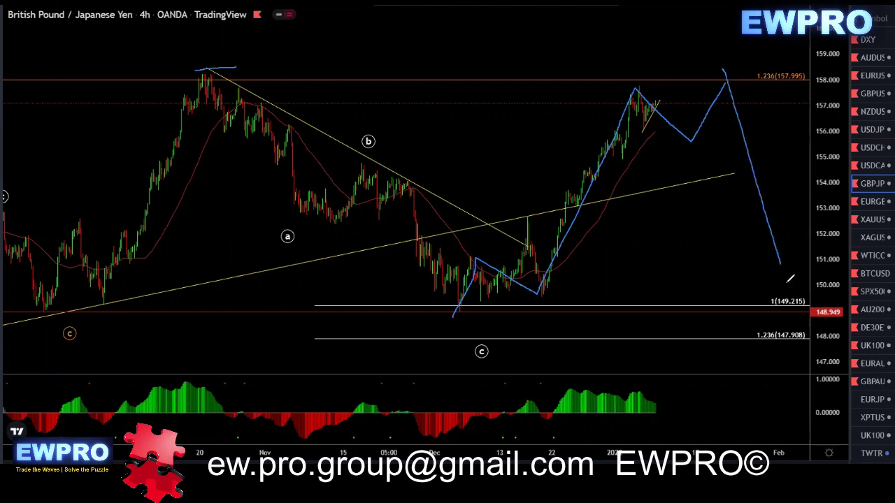
{"action": "key", "text": "Escape"}
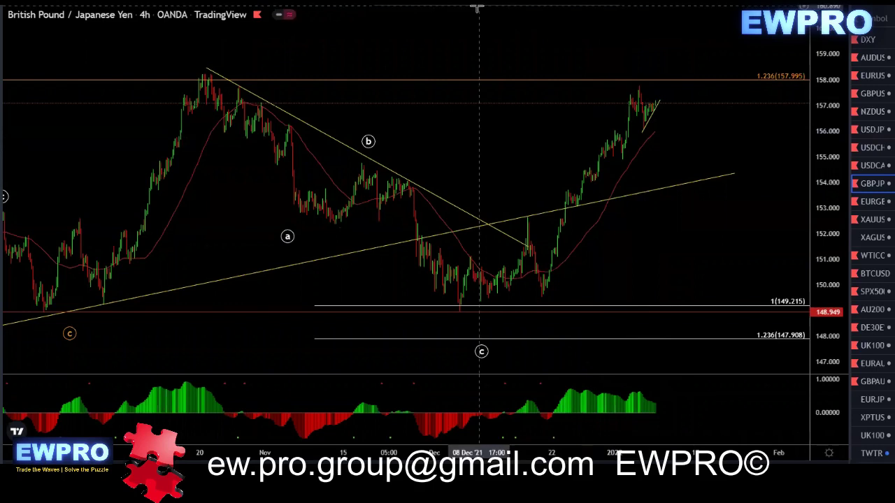
Place w-x-y-x-z wave labels from the early-December GBPJPY low, with y at about 158.7, the second x at about 155.4 and z above 159
{"action": "left_click", "coordinate": [457, 316]}
{"action": "left_click", "coordinate": [467, 244]}
{"action": "left_click", "coordinate": [544, 299]}
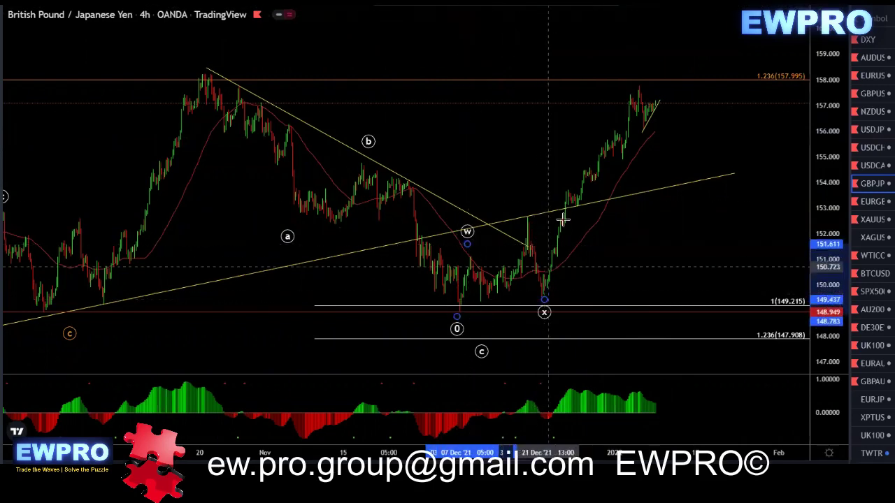
{"action": "left_click", "coordinate": [641, 62]}
{"action": "left_click", "coordinate": [703, 145]}
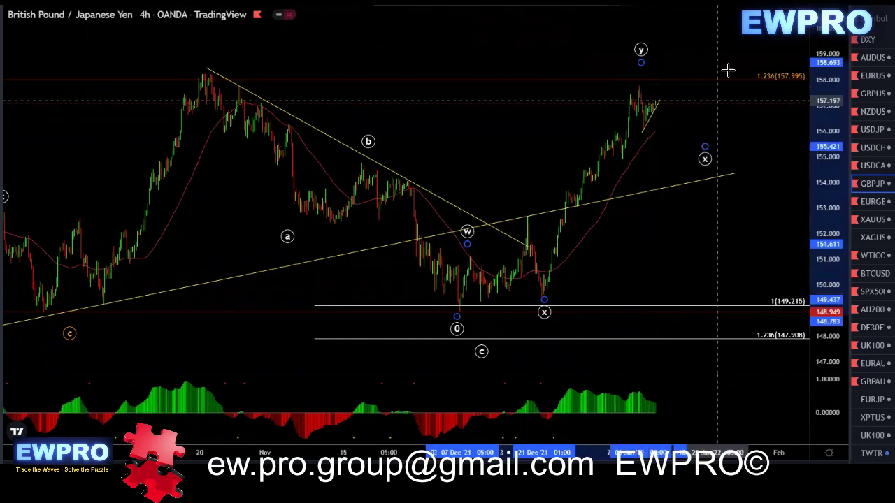
{"action": "left_click", "coordinate": [744, 46]}
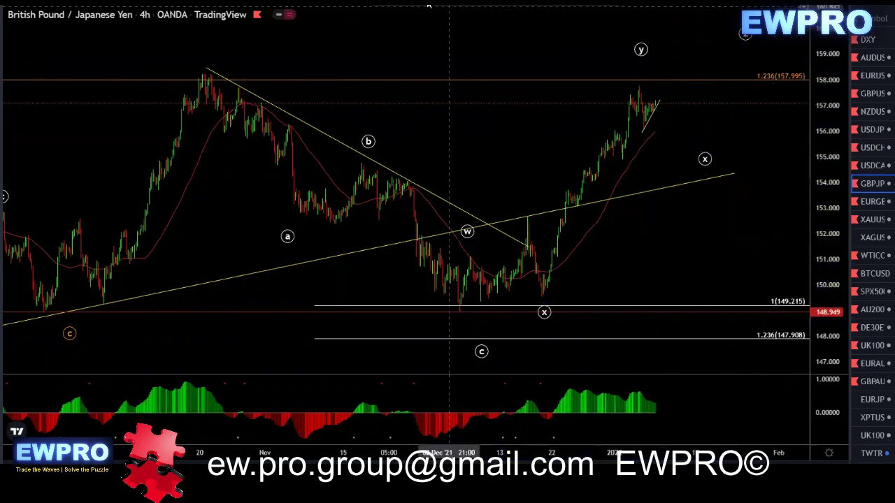
{"action": "left_click", "coordinate": [132, 3]}
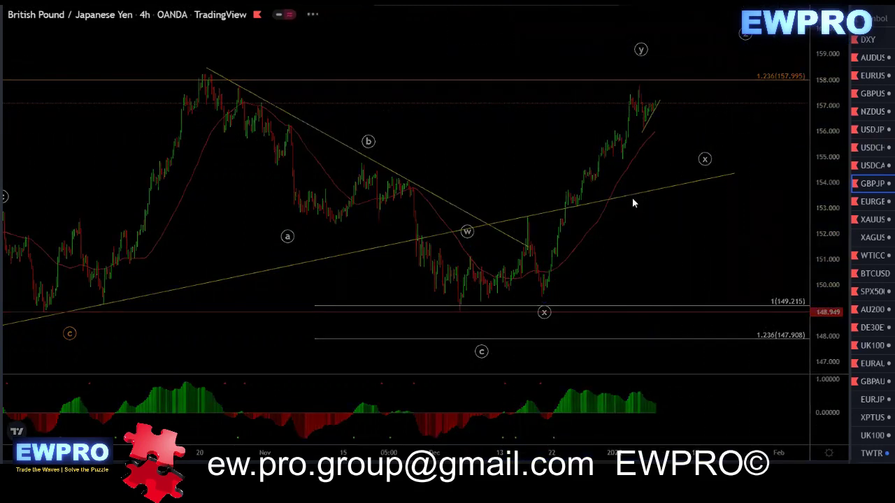
Switch the GBPJPY chart to 1h, sketch a drop from the high, a rebound and a fall to about 154.8, and clear the marks
{"action": "double_click", "coordinate": [830, 223]}
{"action": "scroll", "coordinate": [715, 264], "scroll_direction": "down", "scroll_amount": 2}
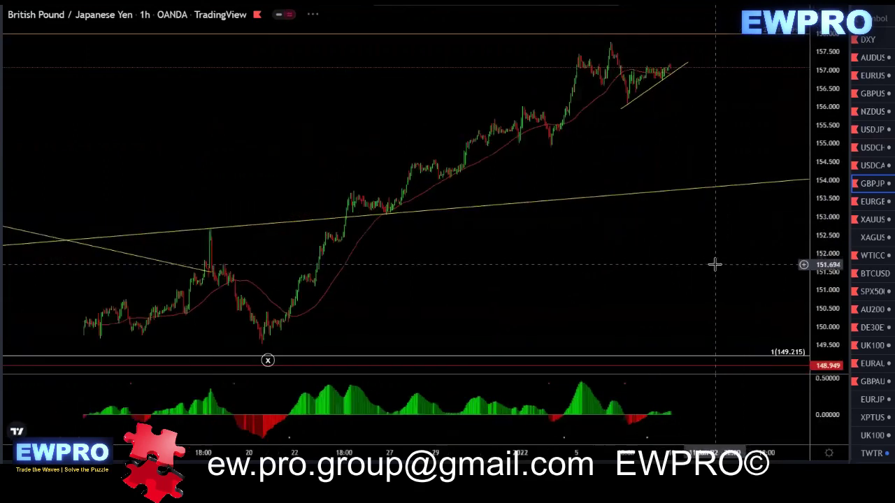
{"action": "left_click_drag", "start_coordinate": [676, 136], "coordinate": [499, 127]}
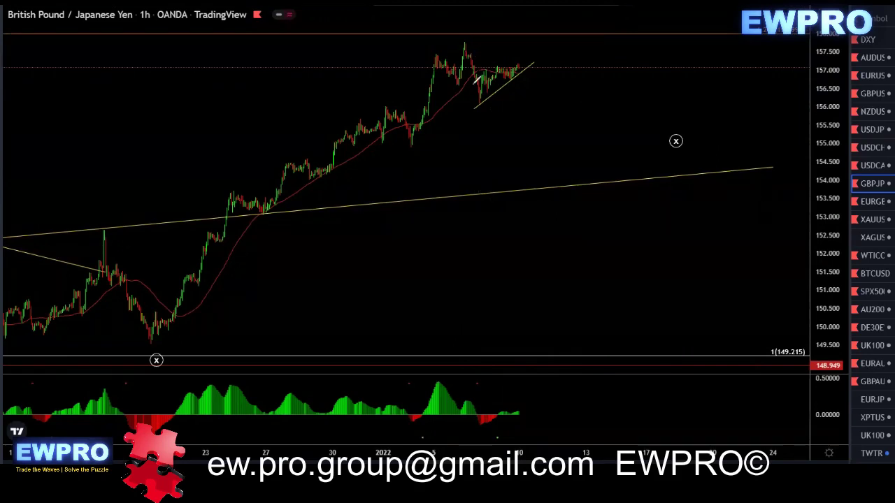
{"action": "mouse_move", "coordinate": [464, 44]}
{"action": "left_mouse_down"}
{"action": "mouse_move", "coordinate": [515, 62]}
{"action": "mouse_move", "coordinate": [552, 145]}
{"action": "left_mouse_up"}
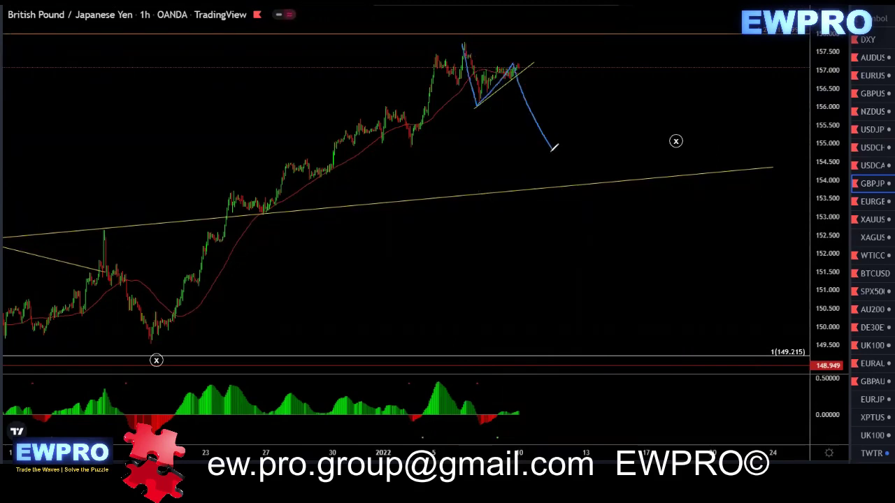
{"action": "left_click_drag", "start_coordinate": [538, 151], "coordinate": [563, 150]}
{"action": "left_click_drag", "start_coordinate": [548, 148], "coordinate": [572, 155]}
{"action": "key", "text": "e"}
Circle the GBPJPY rebound along the short trendline, mark the two recent lows with a zigzag decline to about 155.2, and clear the marks
{"action": "mouse_move", "coordinate": [473, 82]}
{"action": "left_mouse_down"}
{"action": "mouse_move", "coordinate": [486, 104]}
{"action": "mouse_move", "coordinate": [476, 88]}
{"action": "left_mouse_up"}
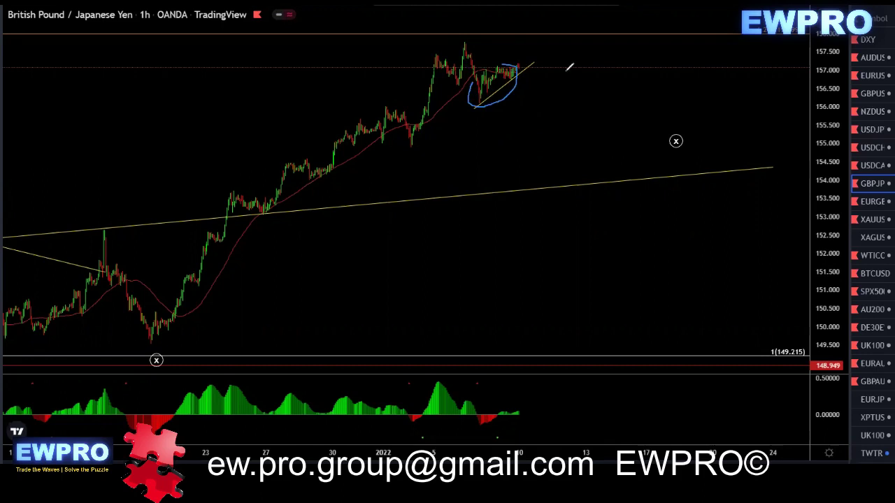
{"action": "key", "text": "e"}
{"action": "mouse_move", "coordinate": [451, 84]}
{"action": "left_mouse_down"}
{"action": "mouse_move", "coordinate": [479, 80]}
{"action": "mouse_move", "coordinate": [487, 103]}
{"action": "left_mouse_up"}
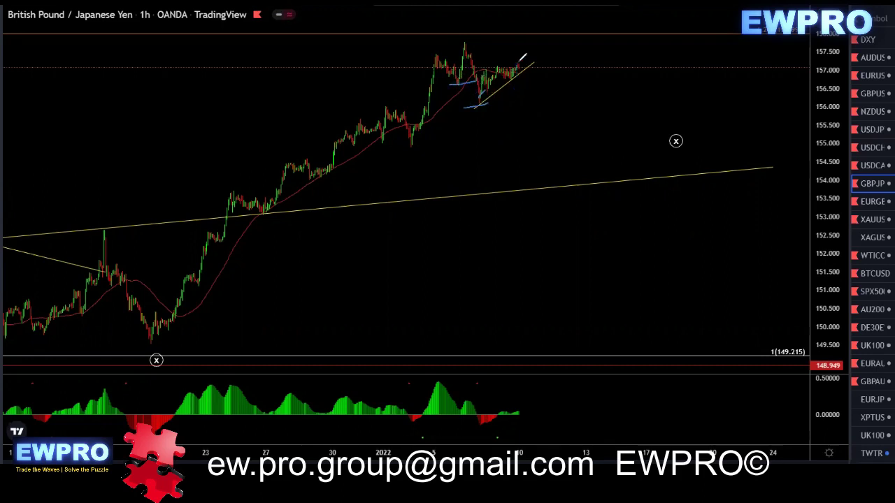
{"action": "left_click_drag", "start_coordinate": [518, 63], "coordinate": [539, 109]}
{"action": "mouse_move", "coordinate": [466, 44]}
{"action": "left_mouse_down"}
{"action": "mouse_move", "coordinate": [519, 63]}
{"action": "mouse_move", "coordinate": [547, 135]}
{"action": "left_mouse_up"}
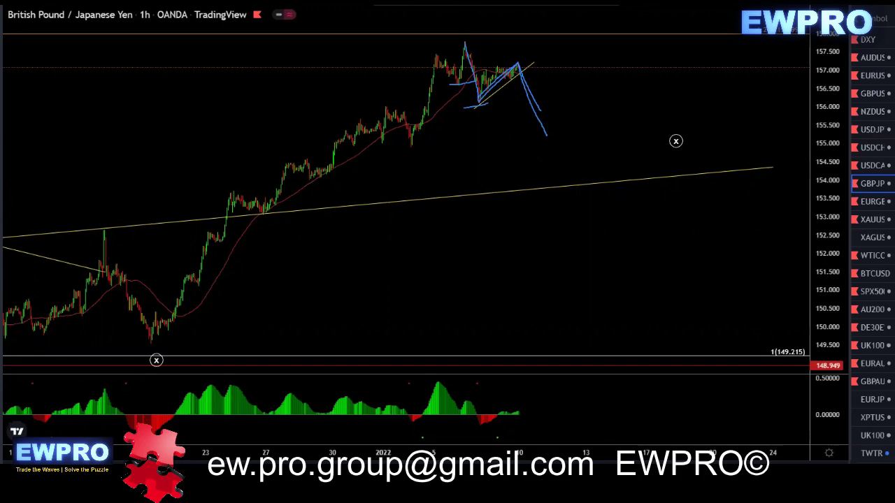
{"action": "key", "text": "Escape"}
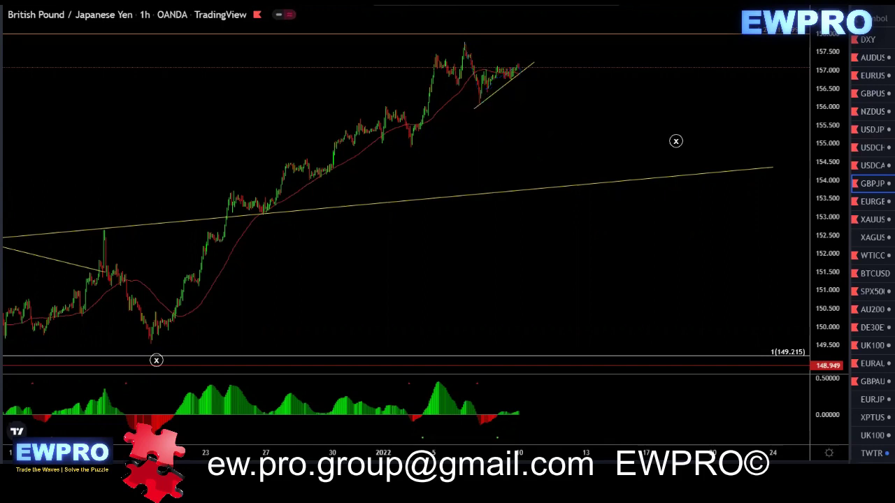
Open the EURGBP chart from the watchlist and set it to the 1D interval
{"action": "left_click", "coordinate": [870, 208]}
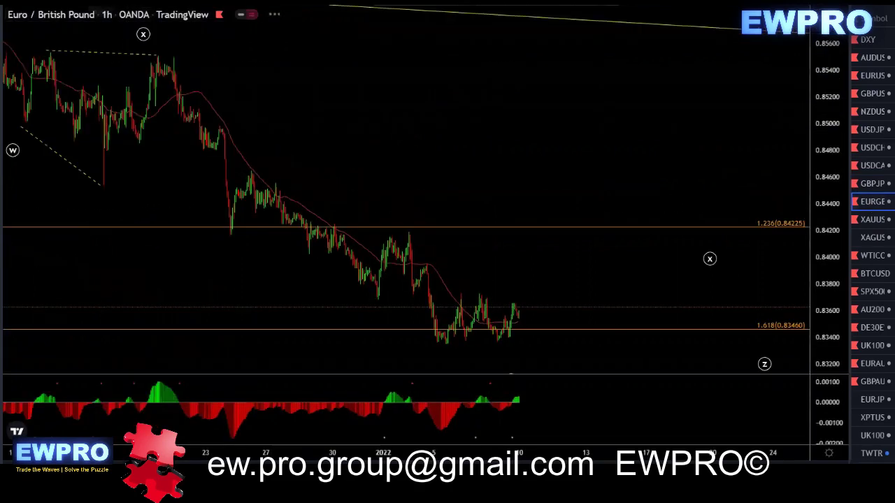
{"action": "type", "text": "1D"}
{"action": "key", "text": "Return"}
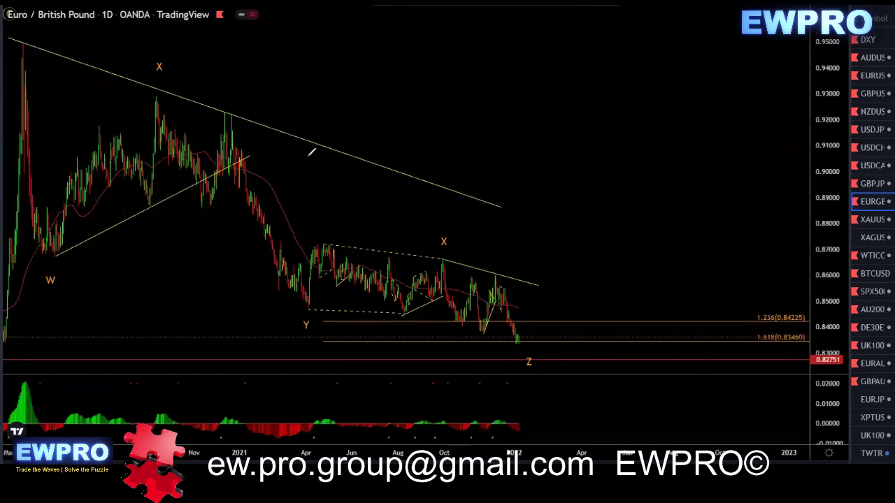
Trace the W-X-Y-X-Z decline, mark the recent EURGBP lows and matching oscillator troughs, and clear the marks
{"action": "mouse_move", "coordinate": [23, 47]}
{"action": "left_mouse_down"}
{"action": "mouse_move", "coordinate": [67, 248]}
{"action": "mouse_move", "coordinate": [173, 91]}
{"action": "mouse_move", "coordinate": [284, 309]}
{"action": "mouse_move", "coordinate": [447, 261]}
{"action": "mouse_move", "coordinate": [453, 316]}
{"action": "mouse_move", "coordinate": [466, 315]}
{"action": "mouse_move", "coordinate": [473, 281]}
{"action": "mouse_move", "coordinate": [484, 327]}
{"action": "mouse_move", "coordinate": [513, 320]}
{"action": "mouse_move", "coordinate": [519, 341]}
{"action": "left_mouse_up"}
{"action": "left_click_drag", "start_coordinate": [458, 433], "coordinate": [476, 431]}
{"action": "left_click_drag", "start_coordinate": [482, 430], "coordinate": [496, 427]}
{"action": "mouse_move", "coordinate": [475, 333]}
{"action": "left_mouse_down"}
{"action": "mouse_move", "coordinate": [484, 334]}
{"action": "mouse_move", "coordinate": [463, 323]}
{"action": "left_mouse_up"}
{"action": "left_click_drag", "start_coordinate": [497, 274], "coordinate": [522, 340]}
{"action": "left_click_drag", "start_coordinate": [488, 427], "coordinate": [531, 431]}
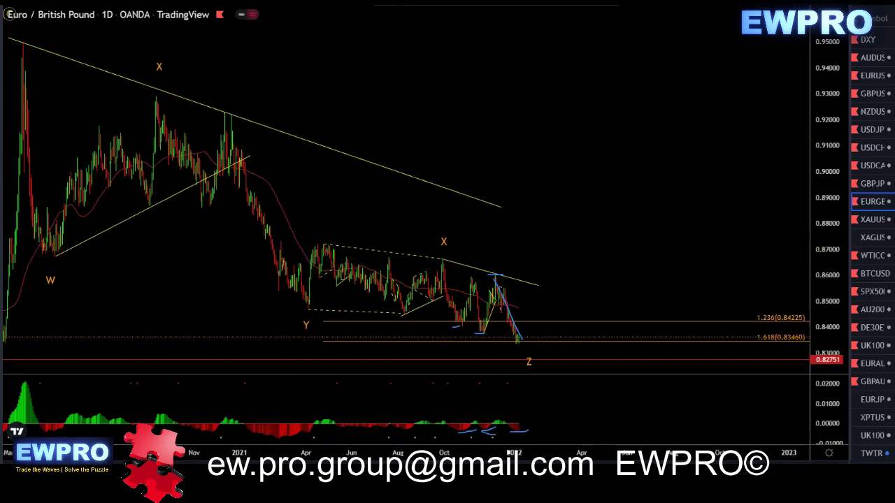
{"action": "key", "text": "Escape"}
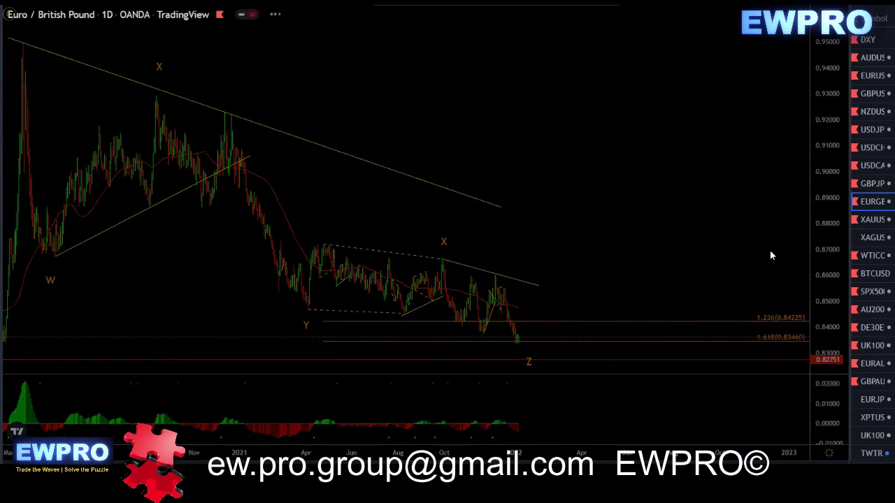
Switch EURGBP to the 4h interval and move the final wave labels lower, circled z to about 0.8275 and orange Z to about 0.824
{"action": "type", "text": "240"}
{"action": "key", "text": "Return"}
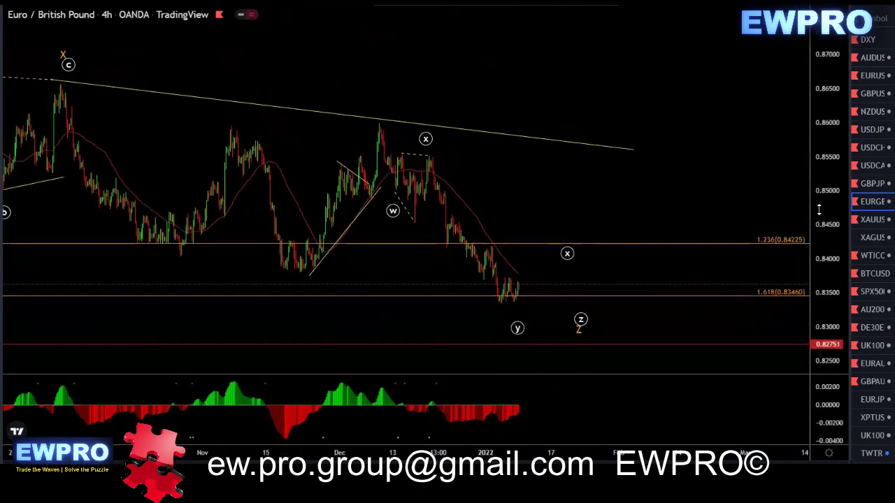
{"action": "left_click_drag", "start_coordinate": [819, 197], "coordinate": [820, 194]}
{"action": "left_click_drag", "start_coordinate": [665, 187], "coordinate": [656, 155]}
{"action": "mouse_move", "coordinate": [574, 303]}
{"action": "left_mouse_down"}
{"action": "mouse_move", "coordinate": [611, 322]}
{"action": "mouse_move", "coordinate": [618, 347]}
{"action": "left_mouse_up"}
{"action": "left_click", "coordinate": [636, 186]}
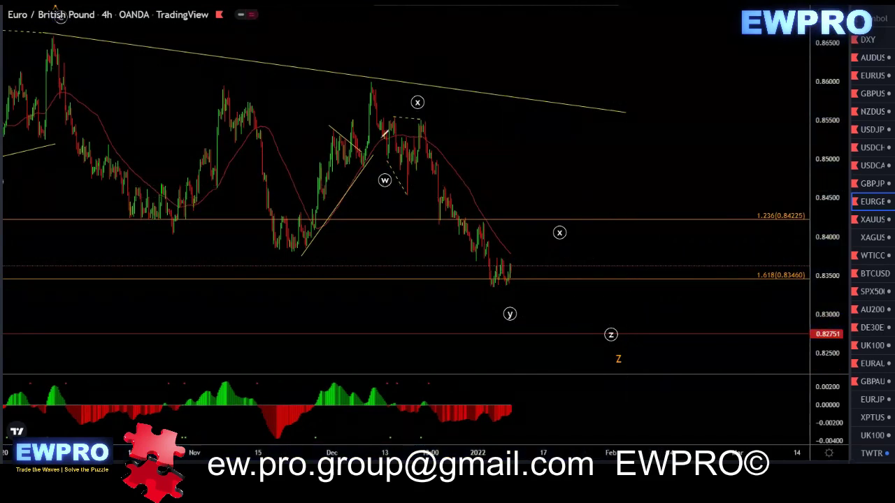
Sketch the w-x-y-x-z decline on EURGBP, a small consolidation after z and a rally to about 0.858, and clear the marks
{"action": "mouse_move", "coordinate": [373, 87]}
{"action": "left_mouse_down"}
{"action": "mouse_move", "coordinate": [424, 124]}
{"action": "mouse_move", "coordinate": [446, 186]}
{"action": "left_mouse_up"}
{"action": "mouse_move", "coordinate": [480, 237]}
{"action": "left_mouse_down"}
{"action": "mouse_move", "coordinate": [509, 299]}
{"action": "mouse_move", "coordinate": [553, 246]}
{"action": "mouse_move", "coordinate": [606, 322]}
{"action": "mouse_move", "coordinate": [623, 285]}
{"action": "mouse_move", "coordinate": [641, 303]}
{"action": "mouse_move", "coordinate": [687, 96]}
{"action": "left_mouse_up"}
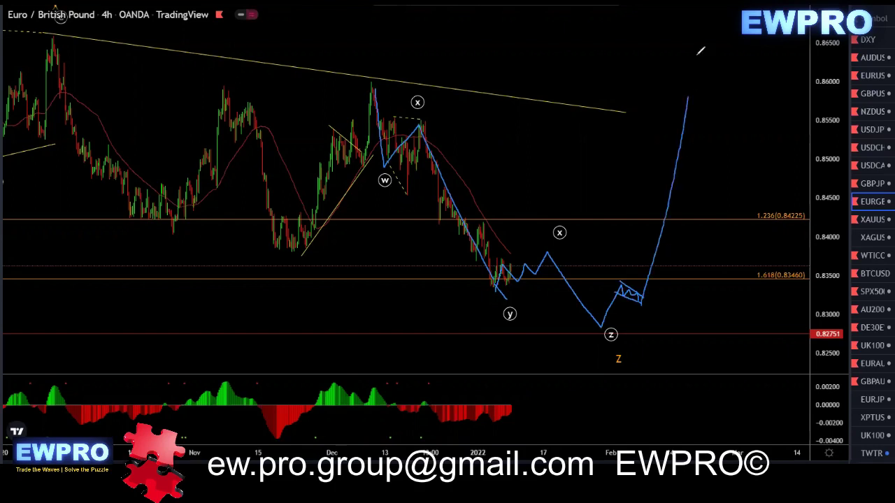
{"action": "left_click_drag", "start_coordinate": [698, 53], "coordinate": [694, 62]}
{"action": "left_click", "coordinate": [442, 5]}
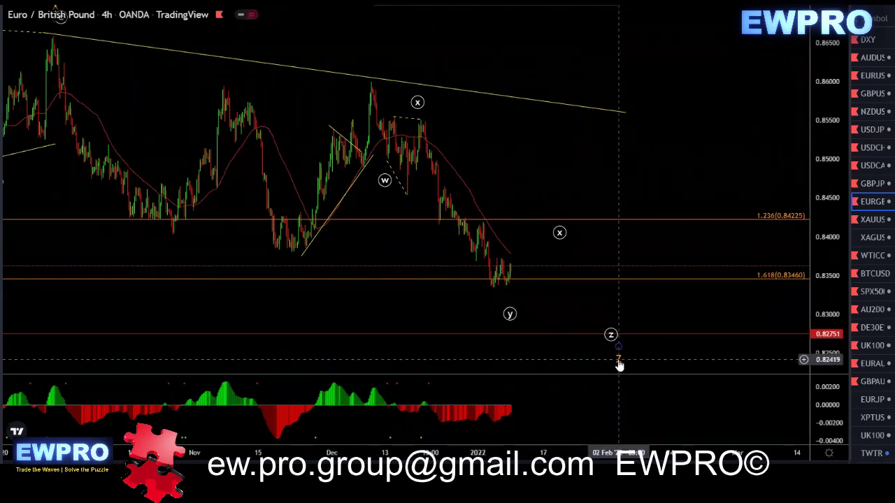
Open the daily XAUUSD chart, trace the W-X-Y decline, the rally to about 1920 and the following drop, and clear the marks
{"action": "left_click", "coordinate": [872, 221]}
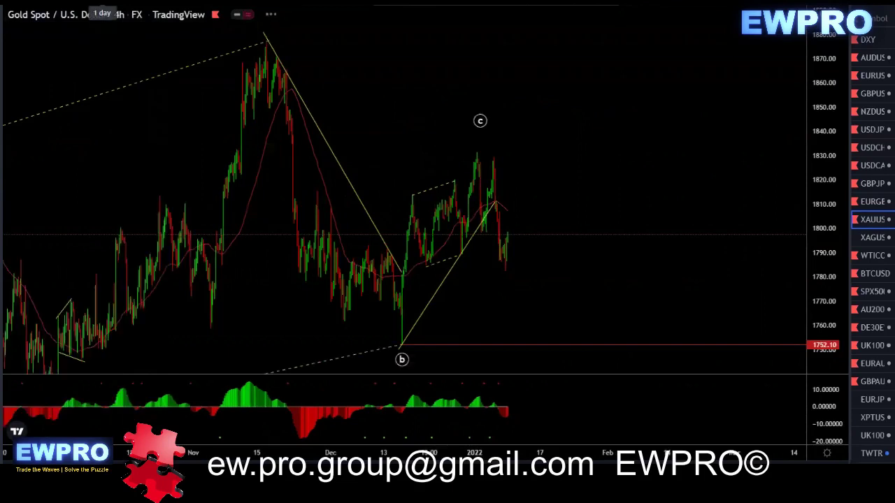
{"action": "left_click", "coordinate": [102, 2]}
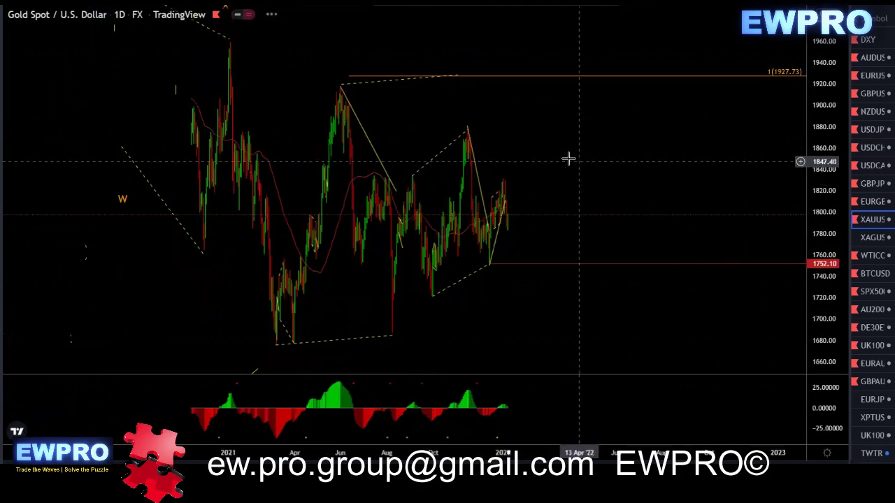
{"action": "left_click_drag", "start_coordinate": [575, 158], "coordinate": [664, 162]}
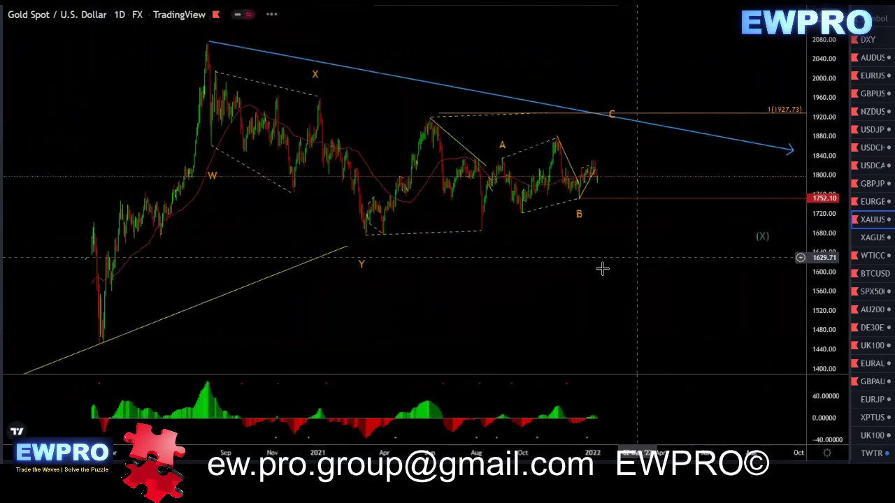
{"action": "scroll", "coordinate": [596, 269], "scroll_direction": "up", "scroll_amount": 1}
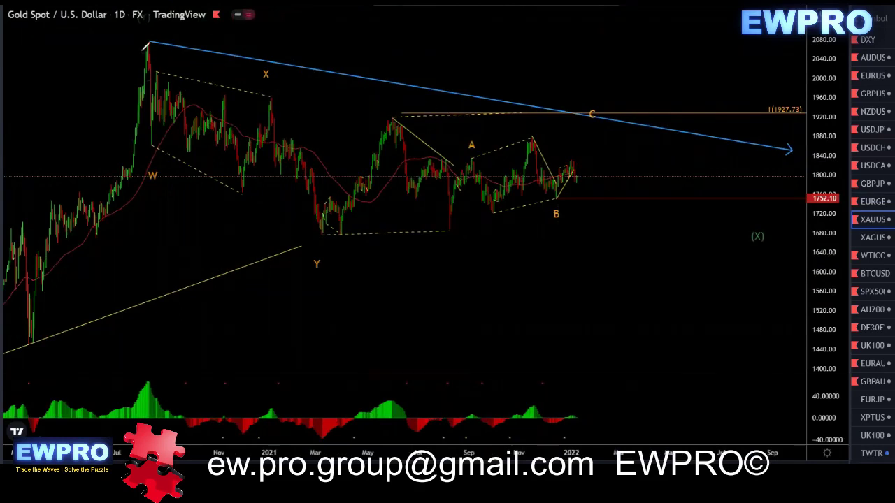
{"action": "mouse_move", "coordinate": [146, 46]}
{"action": "left_mouse_down"}
{"action": "mouse_move", "coordinate": [151, 143]}
{"action": "mouse_move", "coordinate": [255, 90]}
{"action": "mouse_move", "coordinate": [327, 235]}
{"action": "mouse_move", "coordinate": [396, 111]}
{"action": "mouse_move", "coordinate": [419, 183]}
{"action": "mouse_move", "coordinate": [446, 231]}
{"action": "mouse_move", "coordinate": [458, 231]}
{"action": "left_mouse_up"}
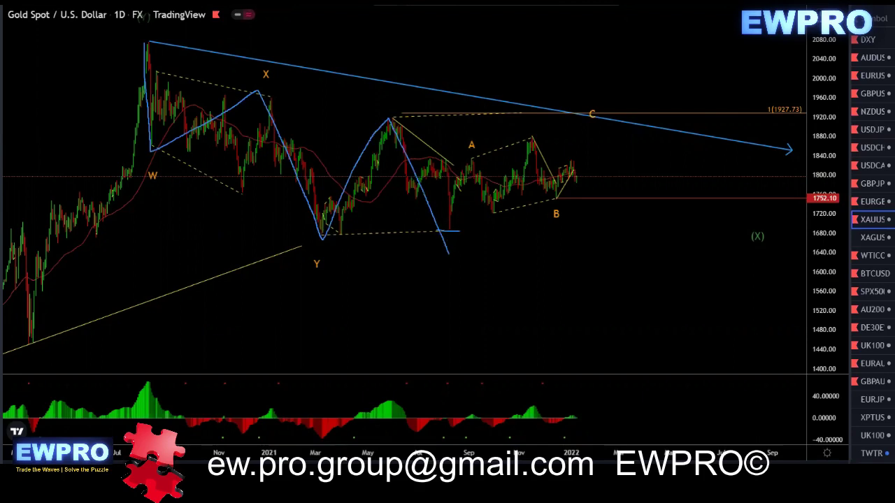
{"action": "key", "text": "Escape"}
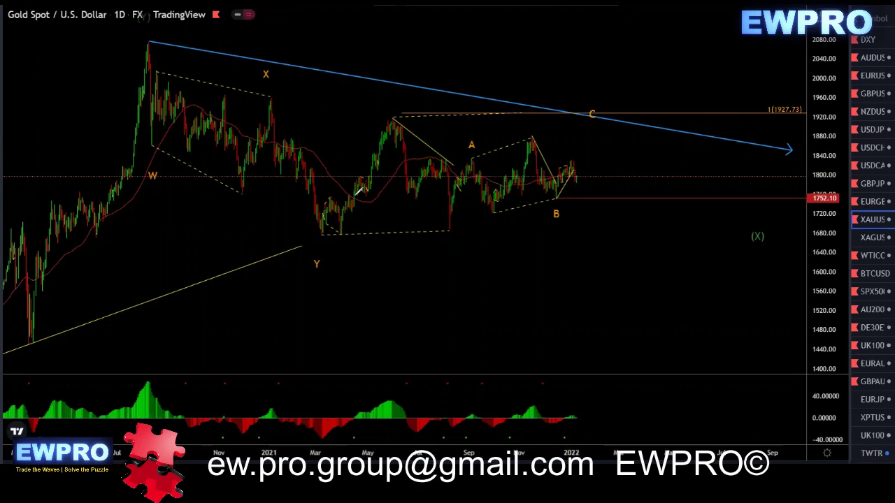
Sketch two gold scenarios, a zigzag decline to about 1560 and an A-B-C rise to about 1927, clearing each
{"action": "mouse_move", "coordinate": [395, 121]}
{"action": "left_mouse_down"}
{"action": "mouse_move", "coordinate": [435, 160]}
{"action": "mouse_move", "coordinate": [455, 230]}
{"action": "mouse_move", "coordinate": [477, 156]}
{"action": "mouse_move", "coordinate": [493, 207]}
{"action": "mouse_move", "coordinate": [532, 139]}
{"action": "mouse_move", "coordinate": [551, 186]}
{"action": "mouse_move", "coordinate": [593, 157]}
{"action": "mouse_move", "coordinate": [623, 251]}
{"action": "mouse_move", "coordinate": [655, 231]}
{"action": "mouse_move", "coordinate": [678, 286]}
{"action": "left_mouse_up"}
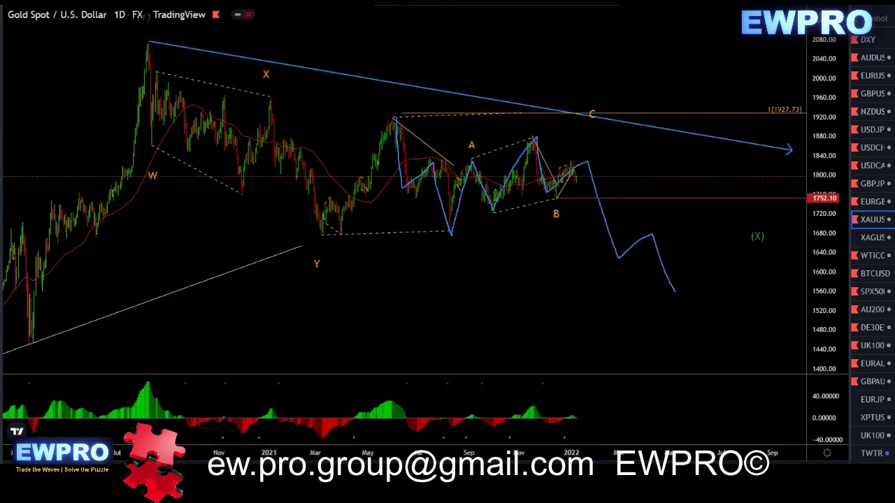
{"action": "key", "text": "ctrl+z"}
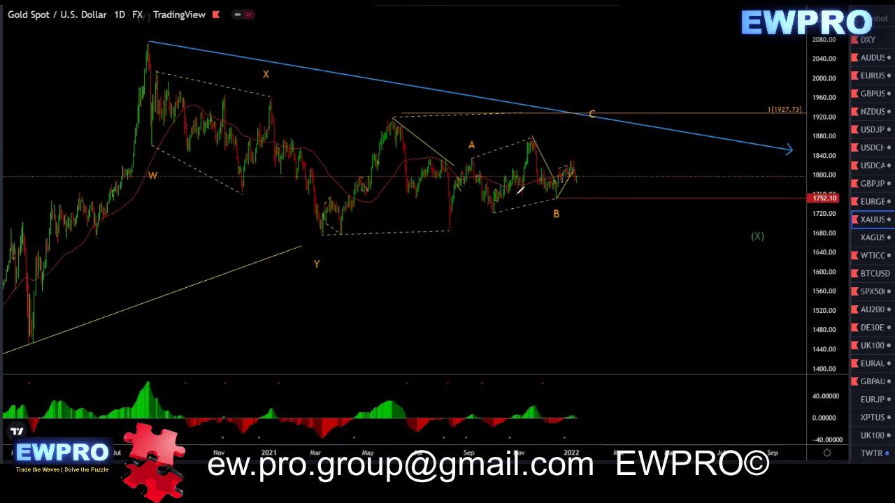
{"action": "mouse_move", "coordinate": [449, 231]}
{"action": "left_mouse_down"}
{"action": "mouse_move", "coordinate": [467, 162]}
{"action": "mouse_move", "coordinate": [499, 173]}
{"action": "mouse_move", "coordinate": [590, 134]}
{"action": "mouse_move", "coordinate": [596, 114]}
{"action": "left_mouse_up"}
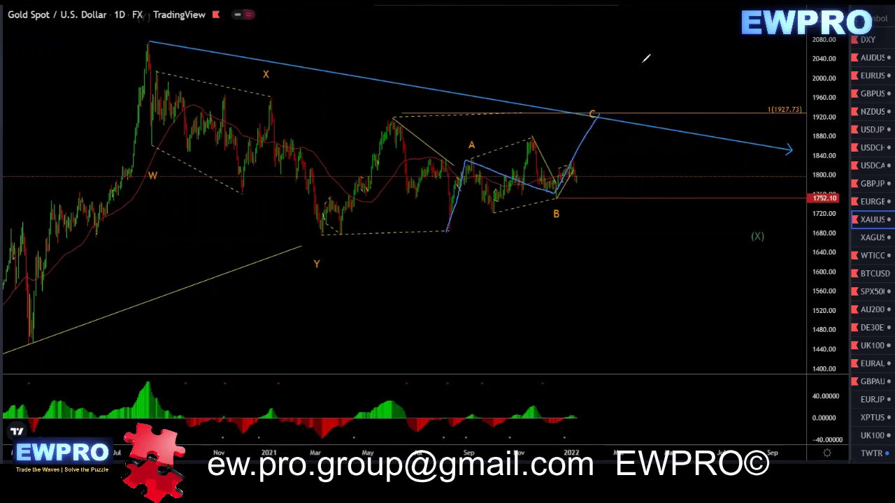
{"action": "key", "text": "ctrl+z"}
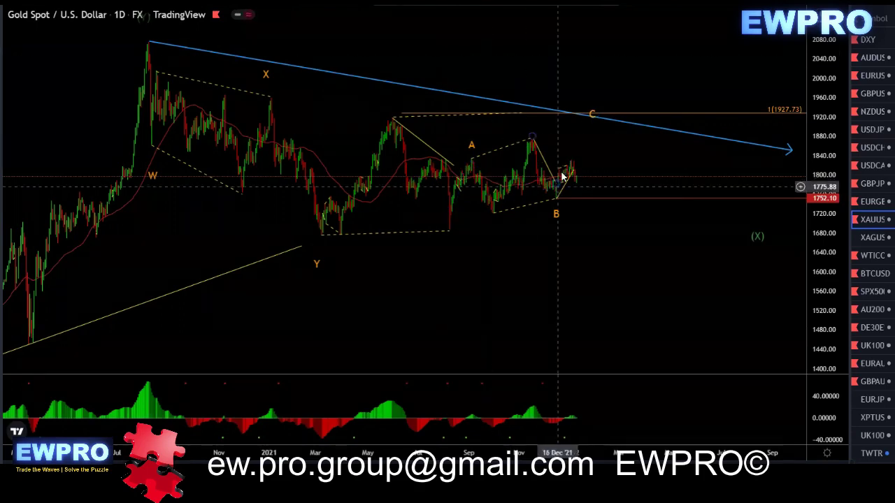
Sketch gold falling to about 1560, recovering to about 1830, dropping to about 1460 and rallying to about 2000, and clear the marks
{"action": "left_click_drag", "start_coordinate": [609, 147], "coordinate": [584, 146]}
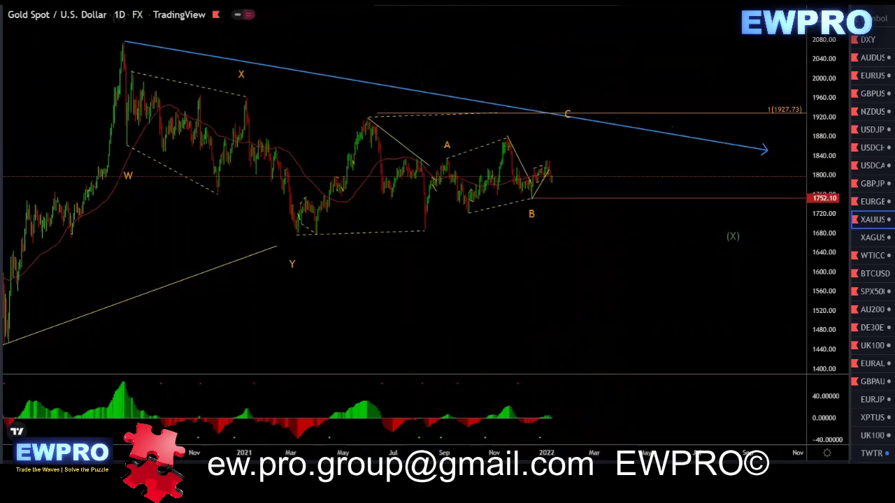
{"action": "mouse_move", "coordinate": [370, 120]}
{"action": "left_mouse_down"}
{"action": "mouse_move", "coordinate": [383, 190]}
{"action": "mouse_move", "coordinate": [420, 163]}
{"action": "mouse_move", "coordinate": [428, 222]}
{"action": "mouse_move", "coordinate": [448, 162]}
{"action": "mouse_move", "coordinate": [467, 207]}
{"action": "mouse_move", "coordinate": [505, 142]}
{"action": "mouse_move", "coordinate": [529, 197]}
{"action": "mouse_move", "coordinate": [558, 165]}
{"action": "mouse_move", "coordinate": [592, 255]}
{"action": "mouse_move", "coordinate": [644, 287]}
{"action": "left_mouse_up"}
{"action": "mouse_move", "coordinate": [302, 233]}
{"action": "left_mouse_down"}
{"action": "mouse_move", "coordinate": [353, 137]}
{"action": "mouse_move", "coordinate": [386, 138]}
{"action": "mouse_move", "coordinate": [633, 284]}
{"action": "mouse_move", "coordinate": [691, 167]}
{"action": "left_mouse_up"}
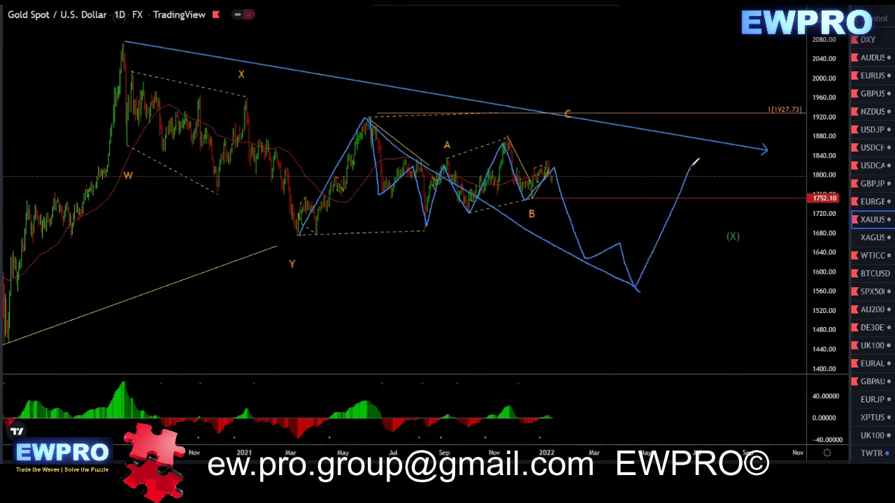
{"action": "mouse_move", "coordinate": [127, 48]}
{"action": "left_mouse_down"}
{"action": "mouse_move", "coordinate": [293, 233]}
{"action": "mouse_move", "coordinate": [664, 168]}
{"action": "mouse_move", "coordinate": [723, 216]}
{"action": "left_mouse_up"}
{"action": "mouse_move", "coordinate": [781, 304]}
{"action": "left_mouse_down"}
{"action": "mouse_move", "coordinate": [798, 341]}
{"action": "mouse_move", "coordinate": [809, 301]}
{"action": "mouse_move", "coordinate": [817, 91]}
{"action": "left_mouse_up"}
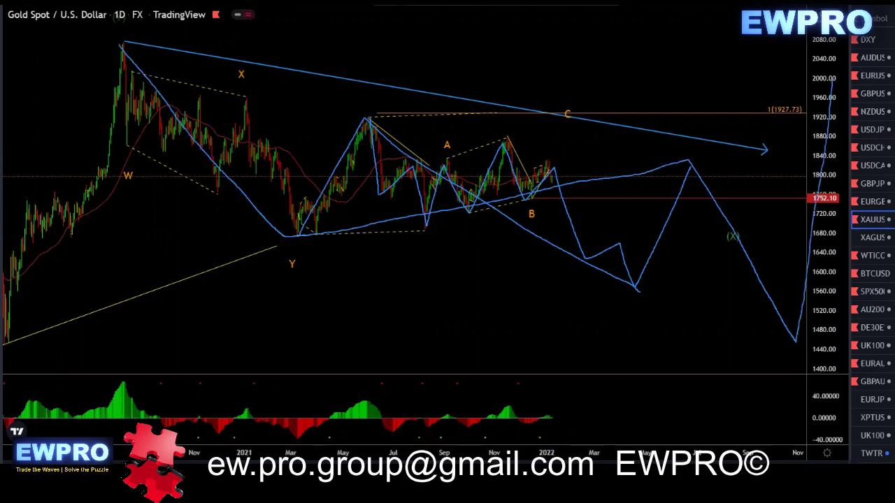
{"action": "key", "text": "ctrl+shift+7"}
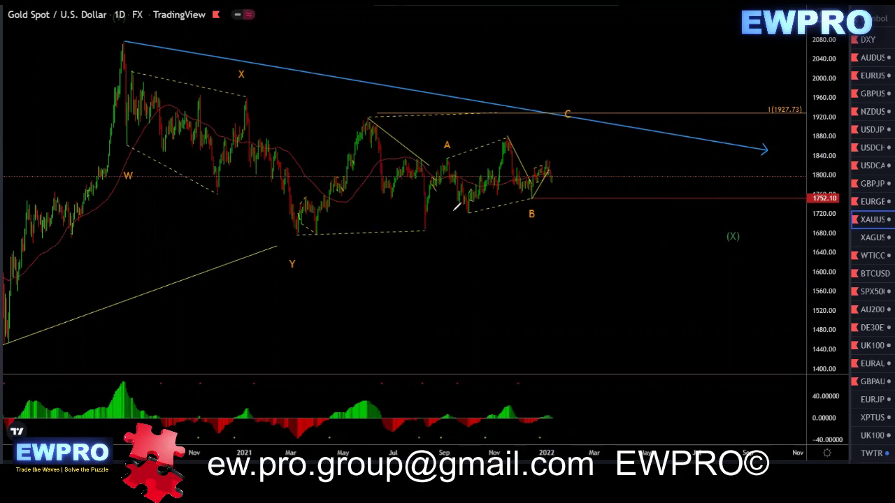
Sketch a gold rise from wave B to about 1905 near C and a fall to about 1590, and clear the marks
{"action": "left_click_drag", "start_coordinate": [533, 196], "coordinate": [565, 123]}
{"action": "left_click_drag", "start_coordinate": [570, 119], "coordinate": [642, 273]}
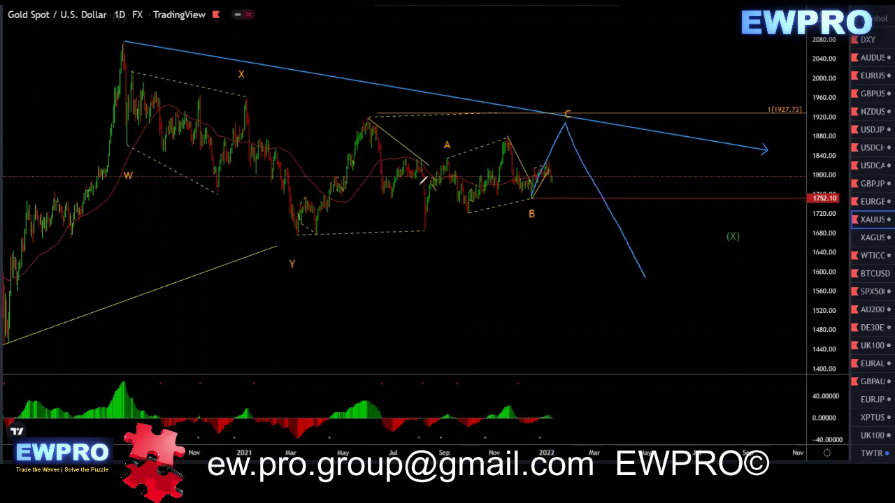
{"action": "key", "text": "ctrl+z"}
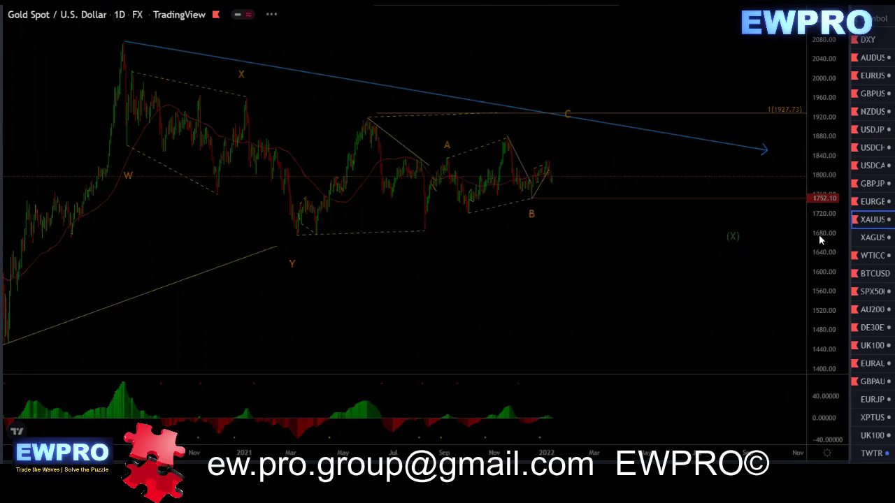
Switch the gold chart to the 4h interval and bring circled waves a, b and c into view
{"action": "type", "text": "4h"}
{"action": "key", "text": "Return"}
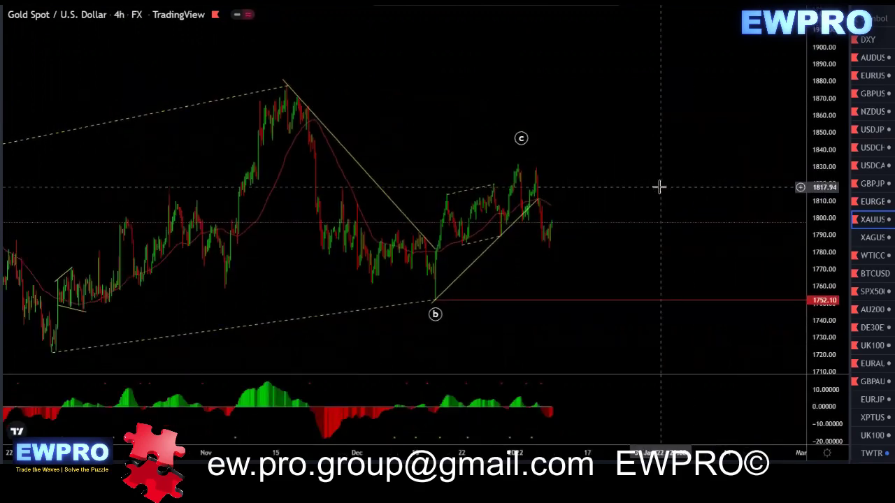
{"action": "left_click_drag", "start_coordinate": [659, 188], "coordinate": [683, 166]}
{"action": "scroll", "coordinate": [626, 165], "scroll_direction": "up", "scroll_amount": 1}
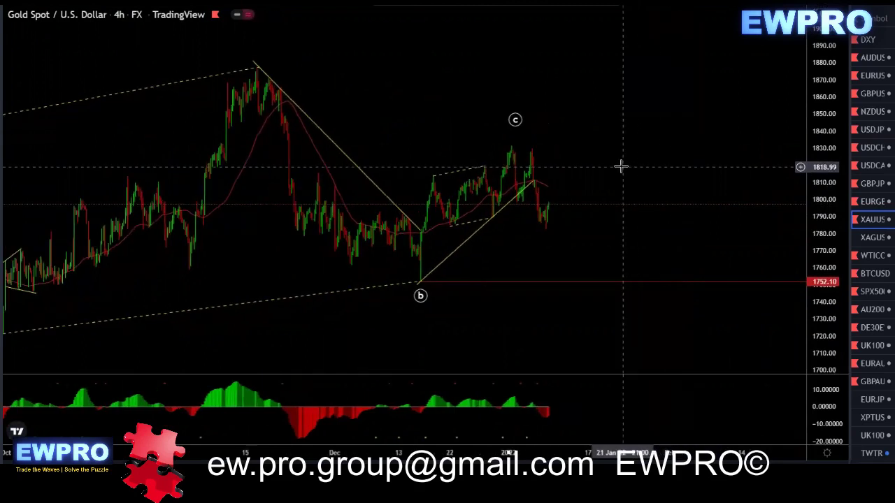
{"action": "scroll", "coordinate": [621, 167], "scroll_direction": "up", "scroll_amount": 1}
{"action": "left_click_drag", "start_coordinate": [605, 167], "coordinate": [629, 163]}
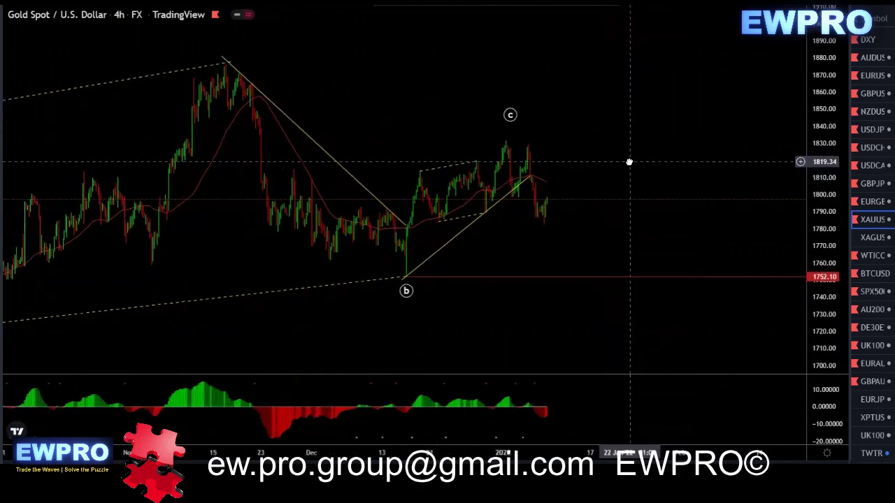
{"action": "scroll", "coordinate": [629, 161], "scroll_direction": "down", "scroll_amount": 1}
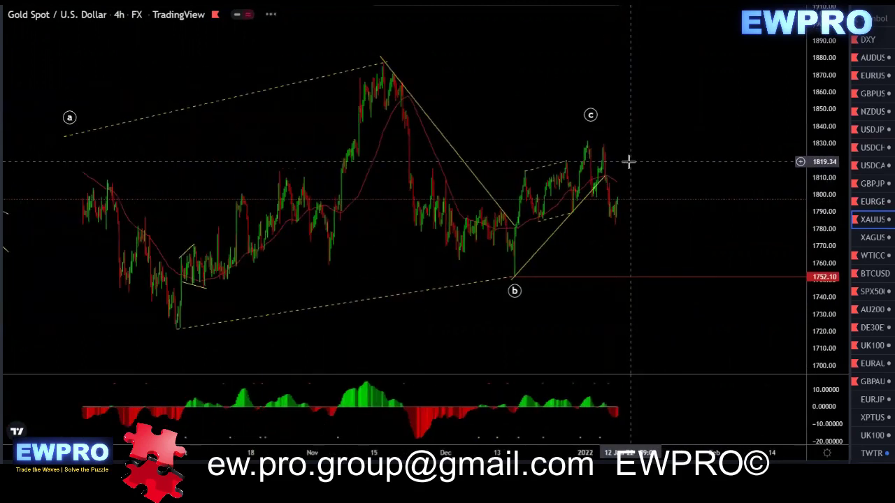
Remove the circled a-b-c wave labels spanning September 2021 to January 2022 from the 4h gold chart
{"action": "scroll", "coordinate": [628, 162], "scroll_direction": "down", "scroll_amount": 1}
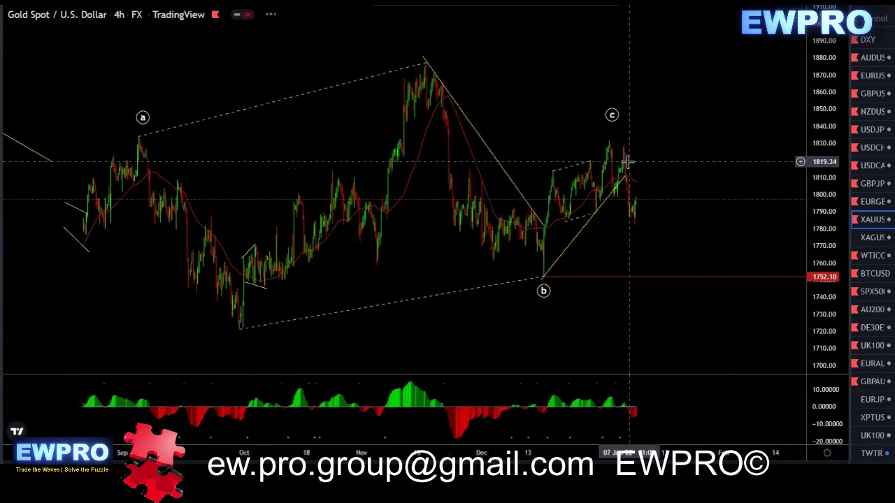
{"action": "scroll", "coordinate": [665, 126], "scroll_direction": "down", "scroll_amount": 1}
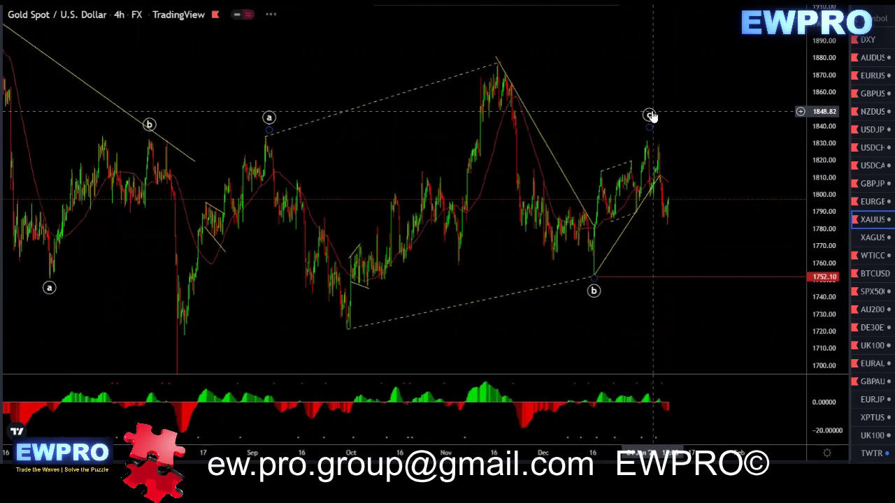
{"action": "left_click", "coordinate": [651, 115]}
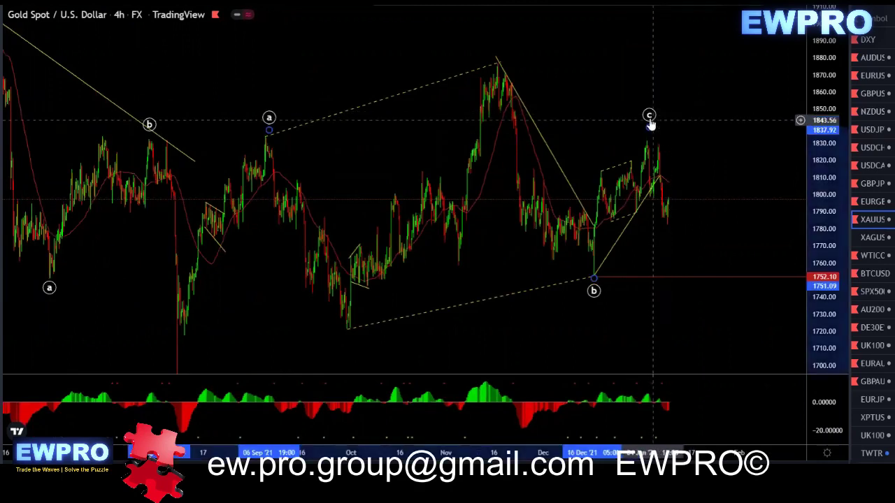
{"action": "right_click", "coordinate": [651, 115]}
{"action": "left_click", "coordinate": [678, 276]}
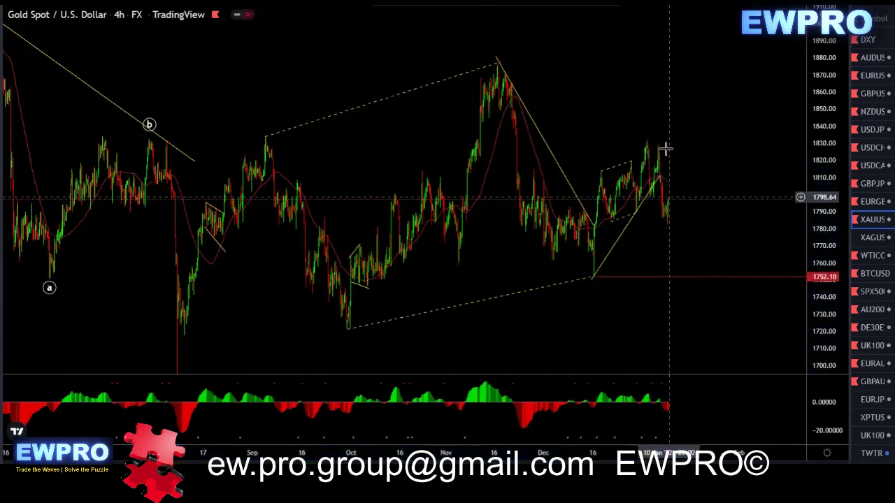
Sketch the three-leg gold rise from the December low near 1752 to about 1831 and trace the support line beneath it
{"action": "scroll", "coordinate": [582, 116], "scroll_direction": "up", "scroll_amount": 1}
{"action": "scroll", "coordinate": [582, 115], "scroll_direction": "up", "scroll_amount": 4}
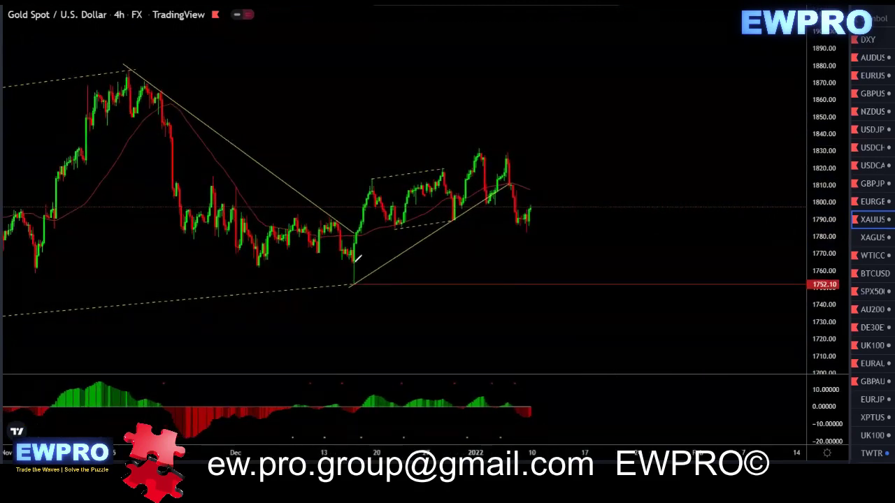
{"action": "left_click", "coordinate": [352, 284]}
{"action": "left_click", "coordinate": [363, 181]}
{"action": "left_click", "coordinate": [448, 226]}
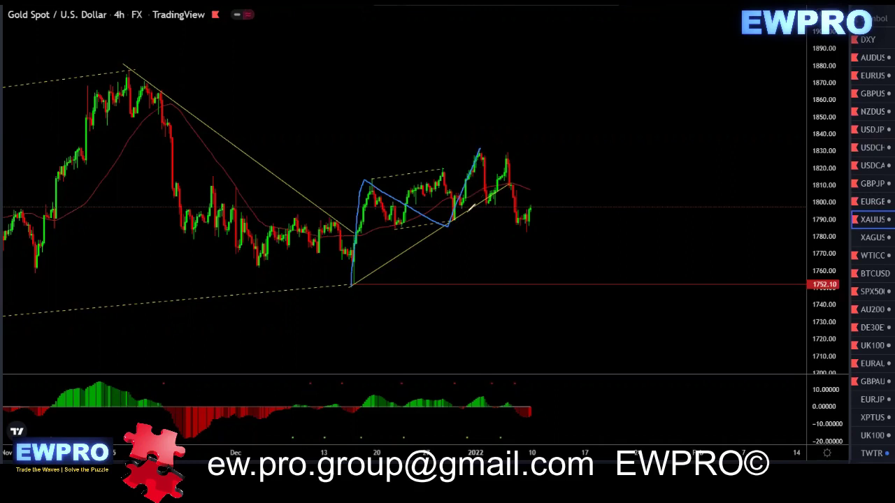
{"action": "left_click_drag", "start_coordinate": [338, 293], "coordinate": [519, 178]}
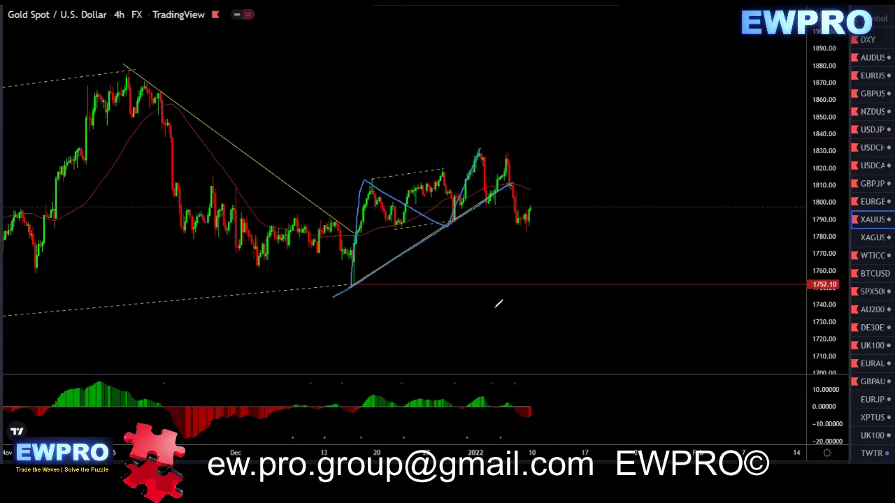
Sketch a small rising flag breaking down to about 1703 and a larger zigzag decline from about 1878, underline the momentum lows, and clear the marks
{"action": "left_click_drag", "start_coordinate": [492, 413], "coordinate": [545, 421]}
{"action": "left_click_drag", "start_coordinate": [522, 218], "coordinate": [563, 201]}
{"action": "mouse_move", "coordinate": [511, 235]}
{"action": "left_mouse_down"}
{"action": "mouse_move", "coordinate": [563, 209]}
{"action": "mouse_move", "coordinate": [568, 189]}
{"action": "mouse_move", "coordinate": [625, 366]}
{"action": "left_mouse_up"}
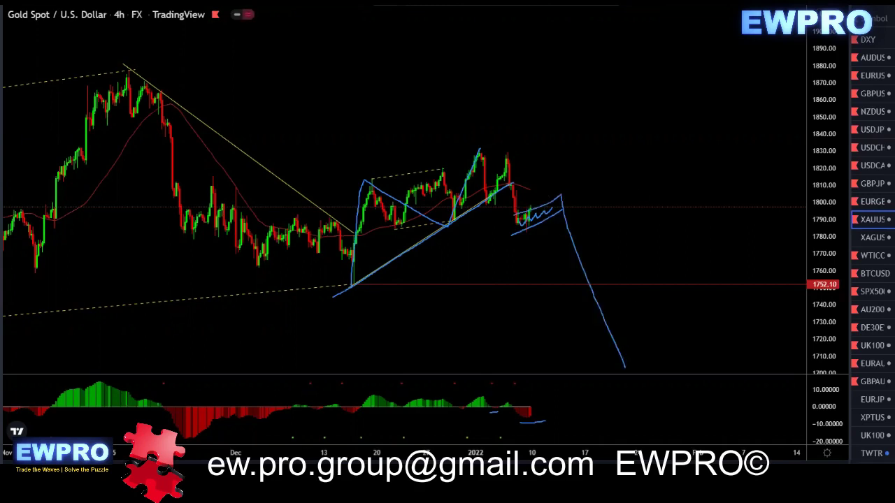
{"action": "mouse_move", "coordinate": [122, 68]}
{"action": "left_mouse_down"}
{"action": "mouse_move", "coordinate": [256, 210]}
{"action": "mouse_move", "coordinate": [402, 242]}
{"action": "mouse_move", "coordinate": [545, 168]}
{"action": "mouse_move", "coordinate": [654, 418]}
{"action": "mouse_move", "coordinate": [724, 389]}
{"action": "mouse_move", "coordinate": [763, 449]}
{"action": "left_mouse_up"}
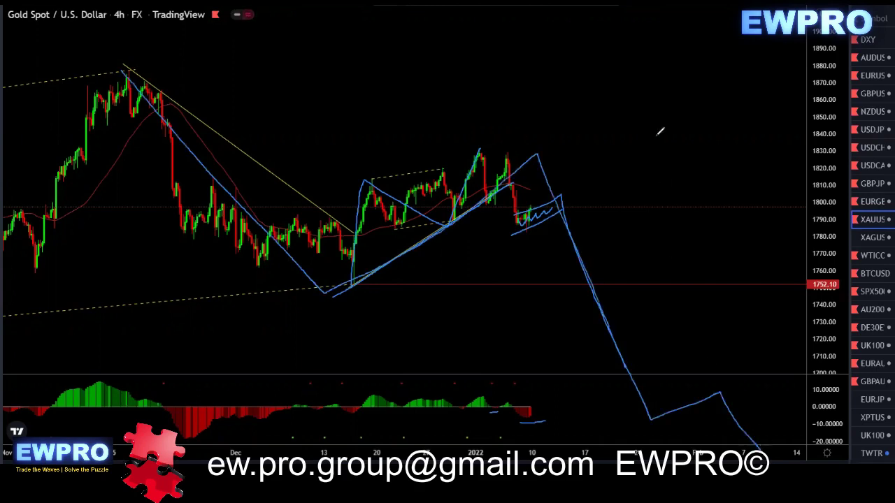
{"action": "key", "text": "Delete"}
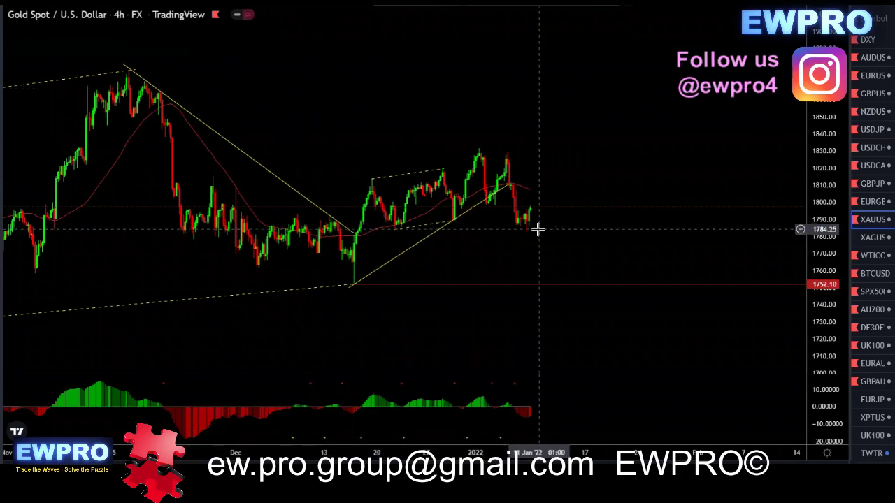
Open the West Texas Oil chart at the 1D interval and bring the whole W-X-Y-X-Z advance into view
{"action": "left_click", "coordinate": [873, 257]}
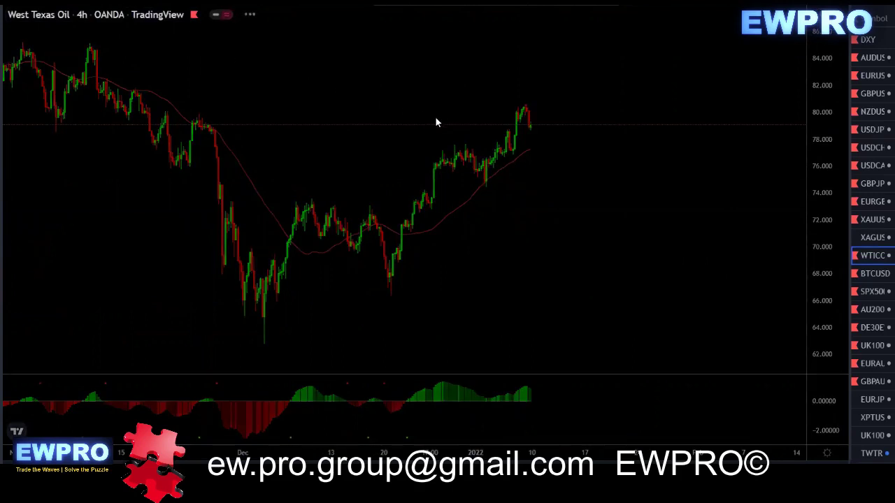
{"action": "type", "text": "1D"}
{"action": "key", "text": "Return"}
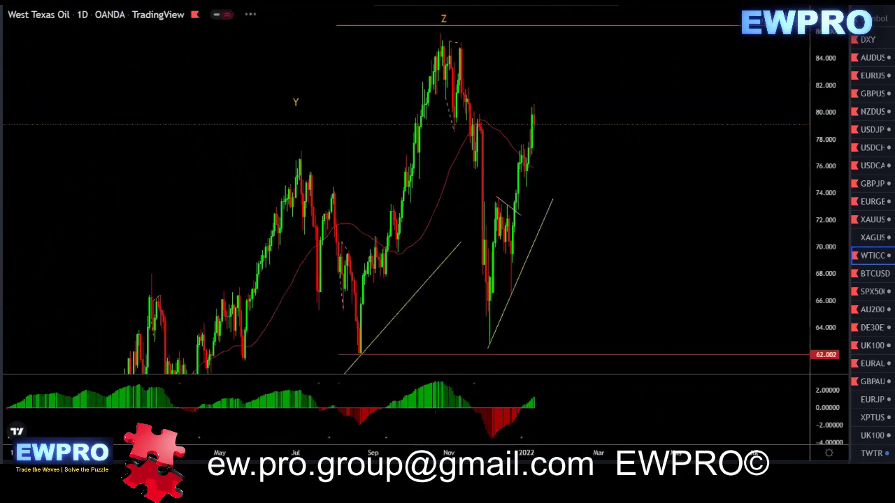
{"action": "double_click", "coordinate": [828, 173]}
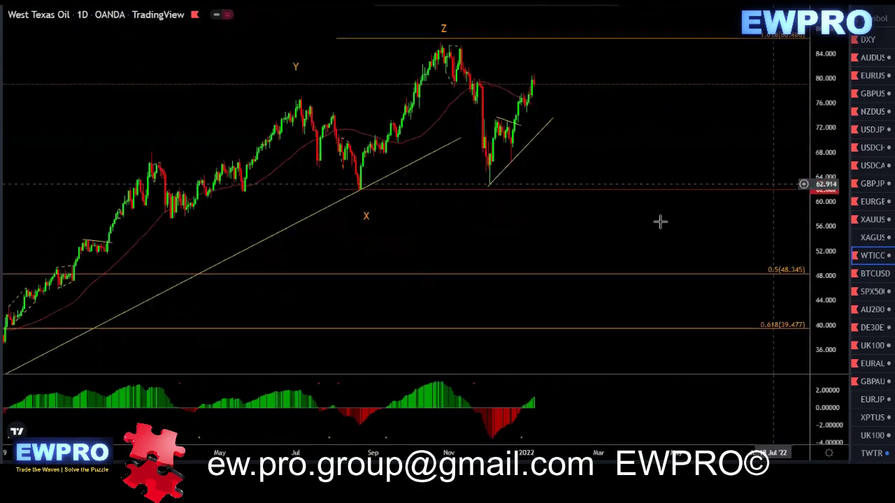
{"action": "scroll", "coordinate": [603, 237], "scroll_direction": "down", "scroll_amount": 2}
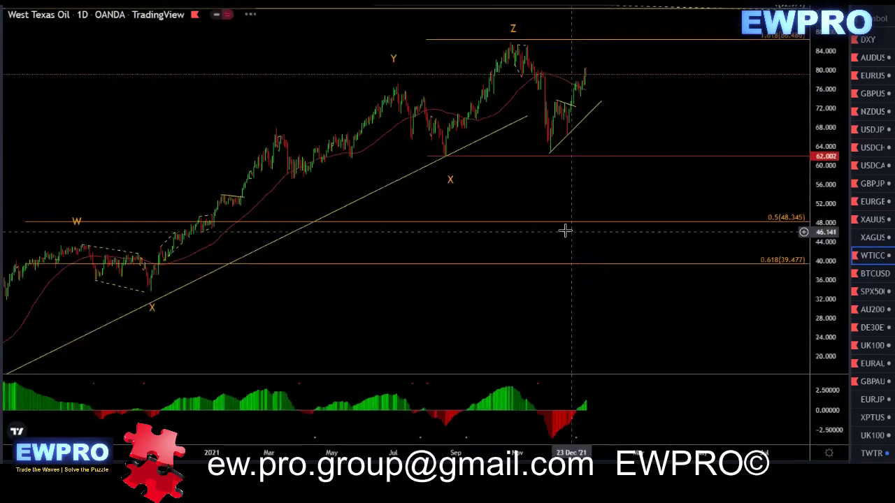
{"action": "scroll", "coordinate": [560, 231], "scroll_direction": "down", "scroll_amount": 3}
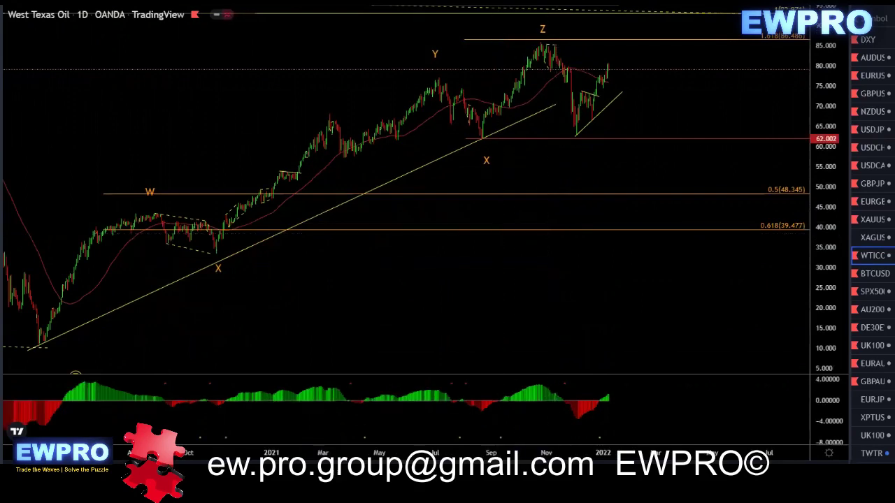
Trace the daily oil W-X-Y-X-Z advance from about 10 to about 86 and underline the peak at Z
{"action": "mouse_move", "coordinate": [34, 349]}
{"action": "left_mouse_down"}
{"action": "mouse_move", "coordinate": [145, 209]}
{"action": "mouse_move", "coordinate": [234, 251]}
{"action": "left_mouse_up"}
{"action": "left_click", "coordinate": [219, 257]}
{"action": "left_click", "coordinate": [418, 83]}
{"action": "left_click", "coordinate": [482, 140]}
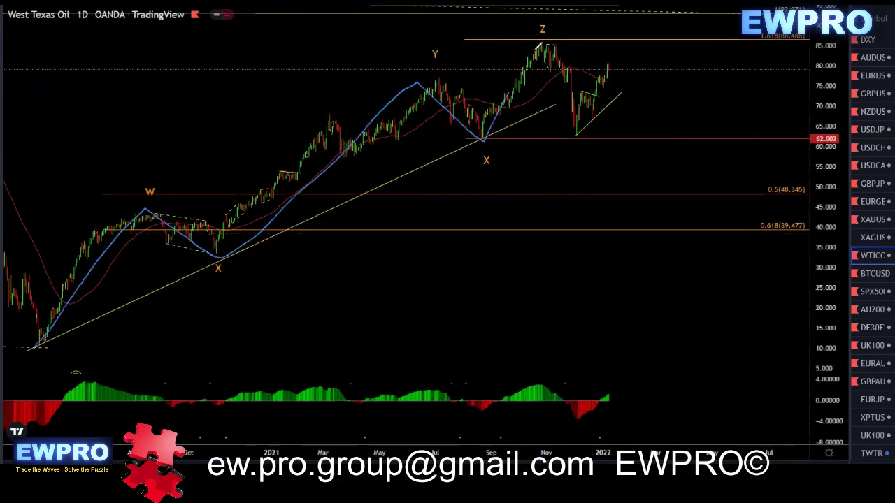
{"action": "double_click", "coordinate": [542, 35]}
{"action": "left_click_drag", "start_coordinate": [521, 43], "coordinate": [555, 34]}
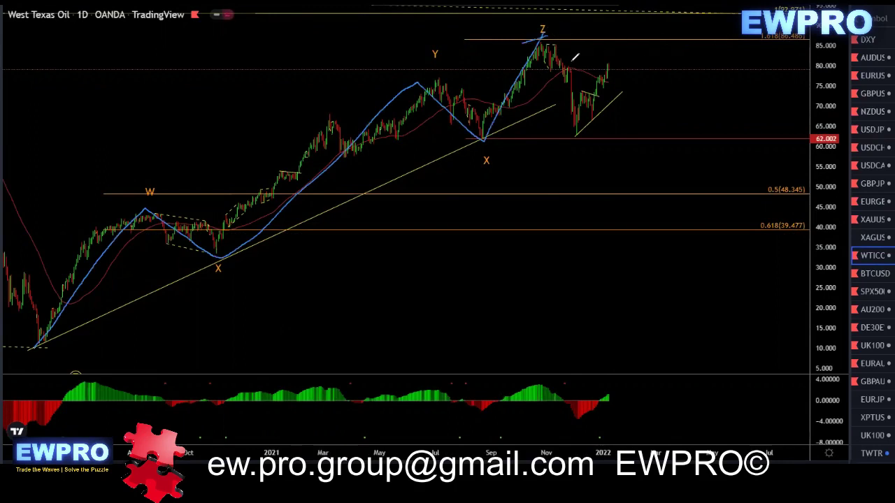
Sketch the fall from Z to about 63 and a rally to about 86, mark two momentum lows and the Z peak, and clear the marks
{"action": "left_click_drag", "start_coordinate": [539, 40], "coordinate": [577, 131]}
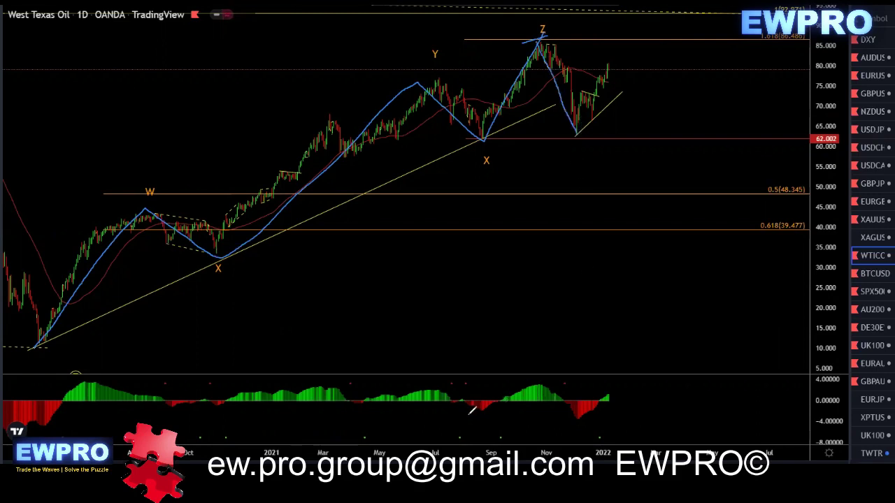
{"action": "left_click_drag", "start_coordinate": [469, 414], "coordinate": [489, 410]}
{"action": "left_click_drag", "start_coordinate": [568, 417], "coordinate": [584, 418]}
{"action": "left_click_drag", "start_coordinate": [577, 134], "coordinate": [621, 40]}
{"action": "left_click_drag", "start_coordinate": [576, 133], "coordinate": [619, 40]}
{"action": "left_click_drag", "start_coordinate": [528, 39], "coordinate": [566, 37]}
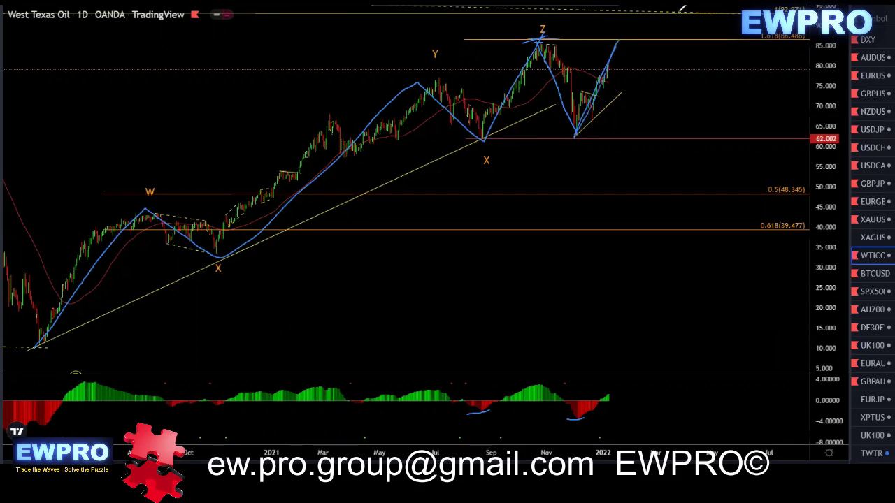
{"action": "left_click", "coordinate": [596, 51]}
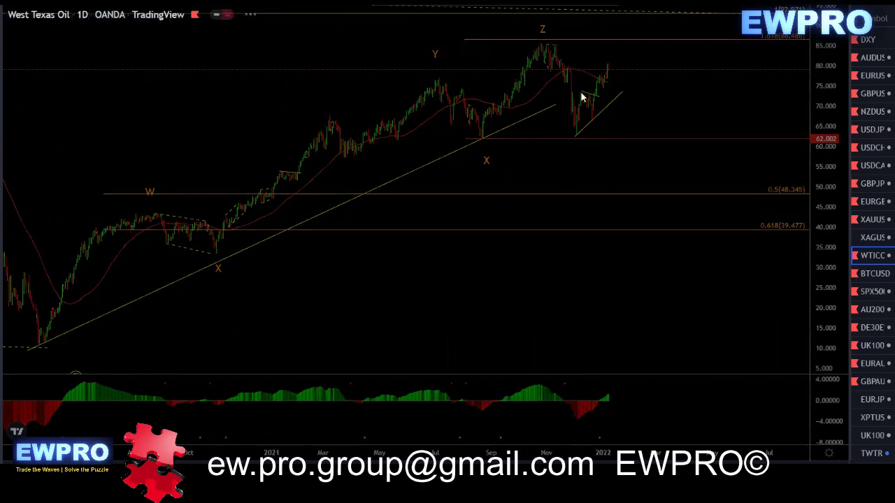
Switch the oil chart to the 4h interval and bring the circled w-x-y-x-z labels above the December low into view
{"action": "type", "text": "240"}
{"action": "key", "text": "Return"}
{"action": "left_click_drag", "start_coordinate": [820, 135], "coordinate": [821, 196]}
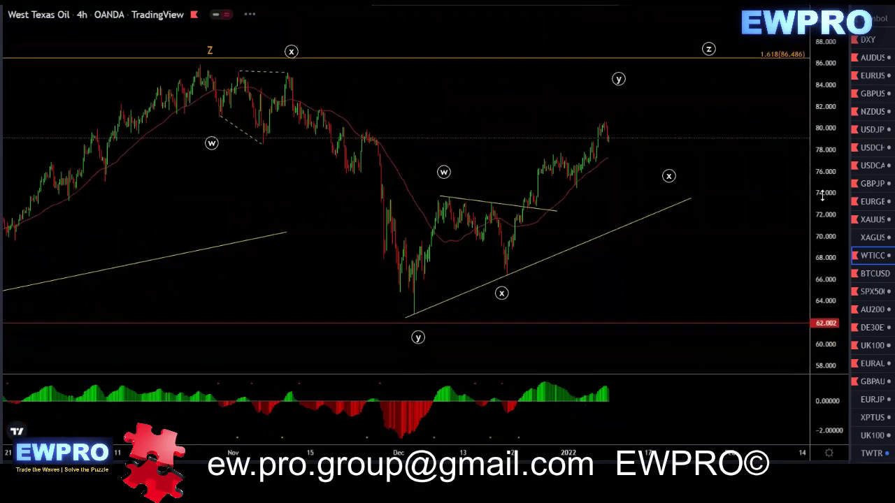
{"action": "left_click_drag", "start_coordinate": [700, 109], "coordinate": [637, 100]}
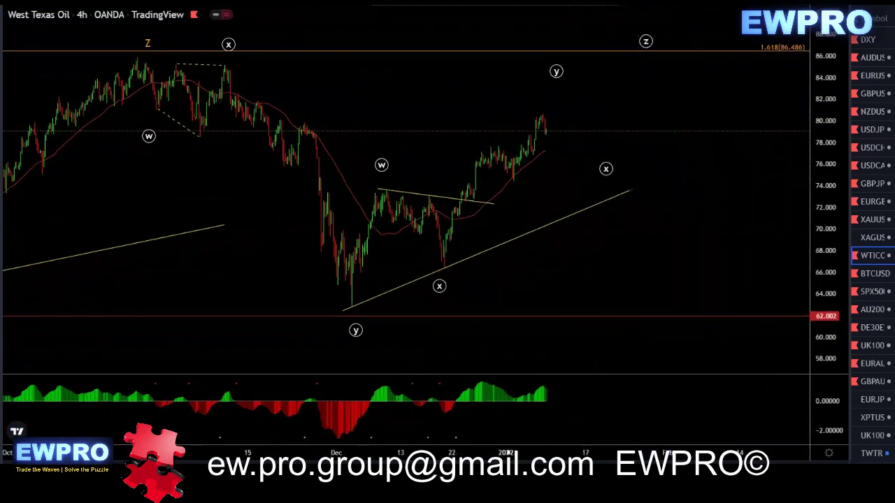
Trace the circled w-x-y-x-z oil advance from about 63 to about 87 and clear the trace
{"action": "left_click_drag", "start_coordinate": [348, 307], "coordinate": [385, 189]}
{"action": "mouse_move", "coordinate": [415, 232]}
{"action": "left_mouse_down"}
{"action": "mouse_move", "coordinate": [440, 263]}
{"action": "mouse_move", "coordinate": [555, 75]}
{"action": "left_mouse_up"}
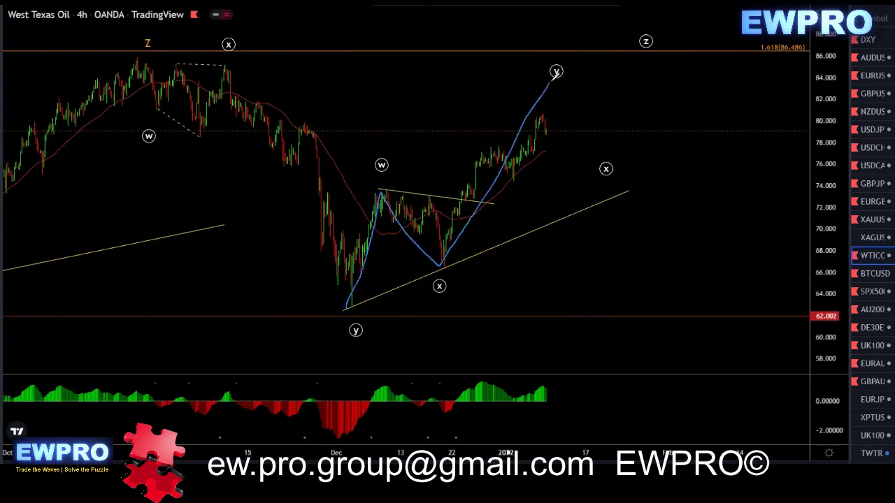
{"action": "mouse_move", "coordinate": [554, 75]}
{"action": "left_mouse_down"}
{"action": "mouse_move", "coordinate": [627, 131]}
{"action": "mouse_move", "coordinate": [689, 39]}
{"action": "left_mouse_up"}
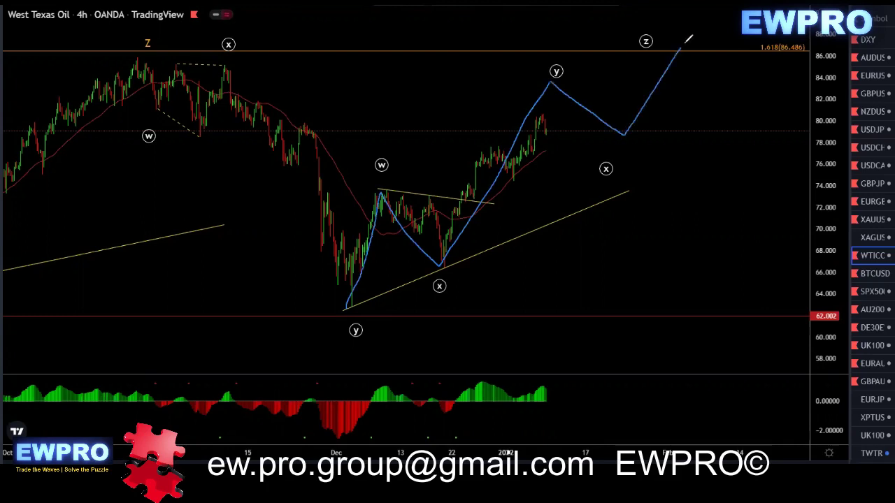
{"action": "key", "text": "ctrl+z"}
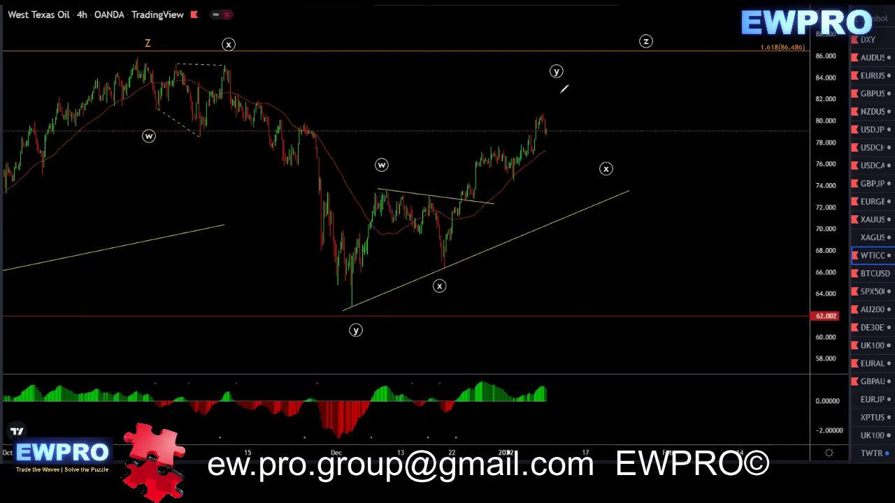
Sketch an oil pullback from circled y to about 78, mark the last two momentum peaks, and clear the marks
{"action": "left_click_drag", "start_coordinate": [562, 70], "coordinate": [631, 142]}
{"action": "left_click_drag", "start_coordinate": [475, 381], "coordinate": [546, 384]}
{"action": "left_click", "coordinate": [446, 7]}
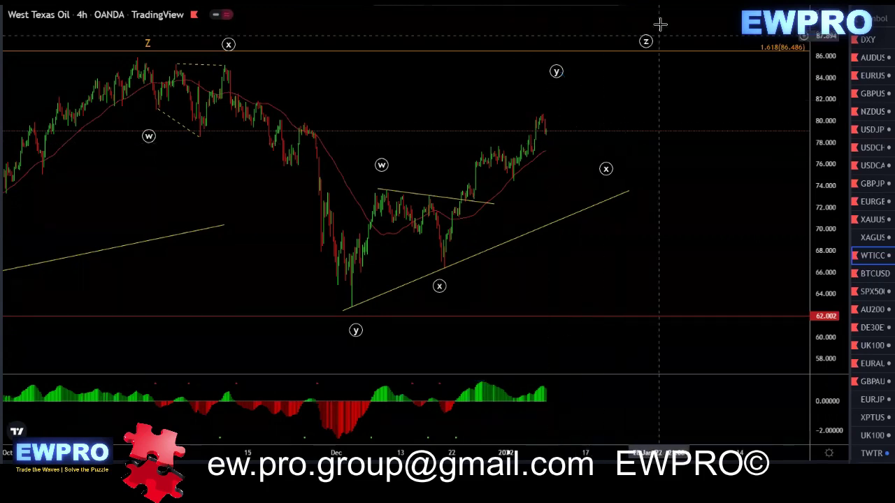
Switch the oil chart to the 1h interval and fit the rise from the 21 December low into view
{"action": "left_click", "coordinate": [213, 2]}
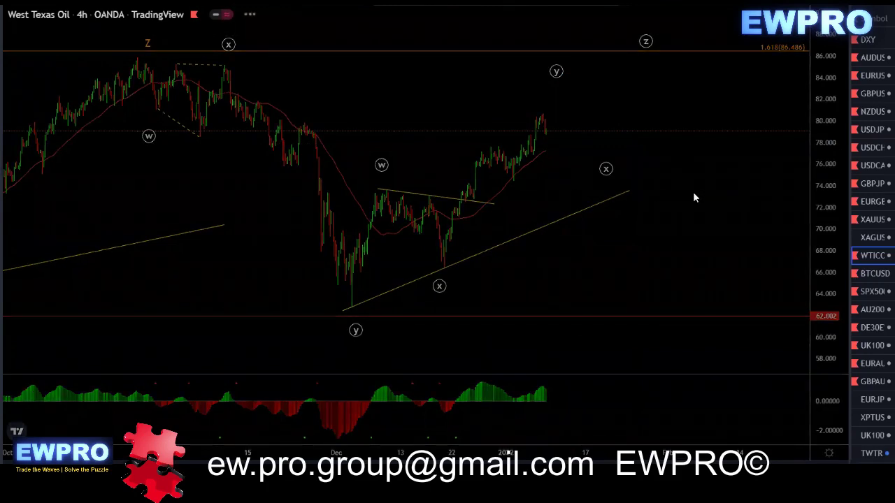
{"action": "double_click", "coordinate": [820, 218]}
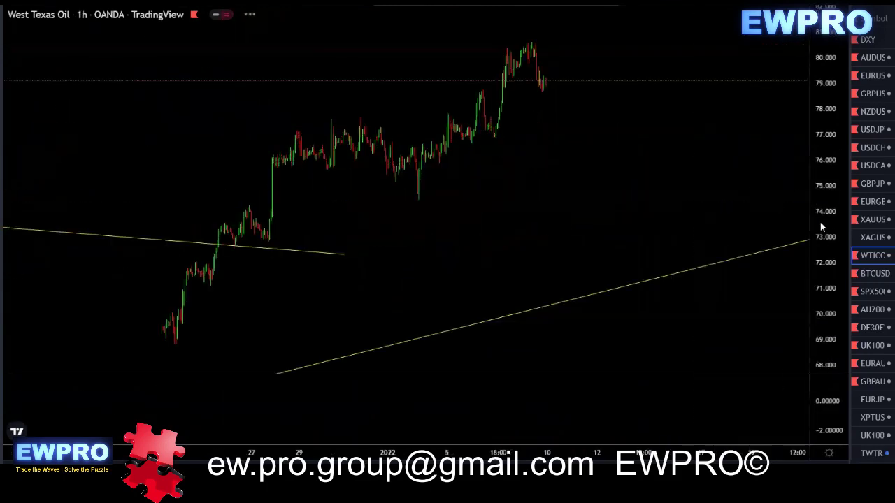
{"action": "left_click_drag", "start_coordinate": [817, 162], "coordinate": [817, 207]}
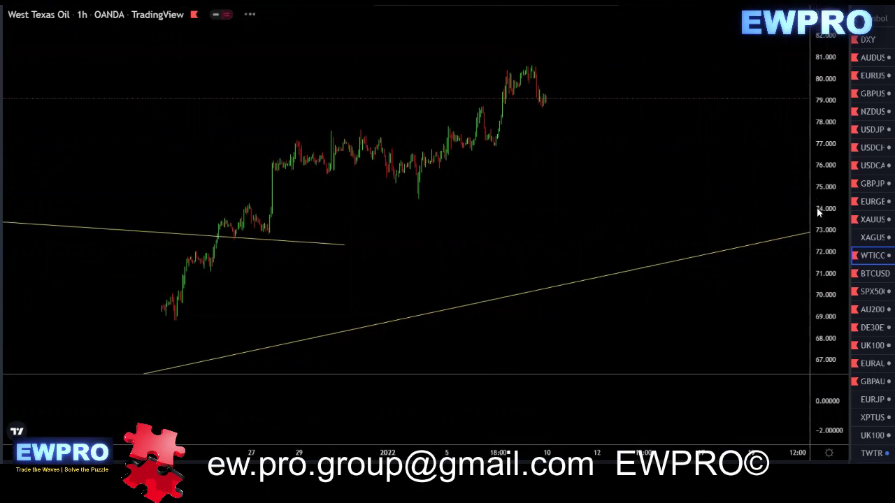
{"action": "scroll", "coordinate": [671, 195], "scroll_direction": "down", "scroll_amount": 2}
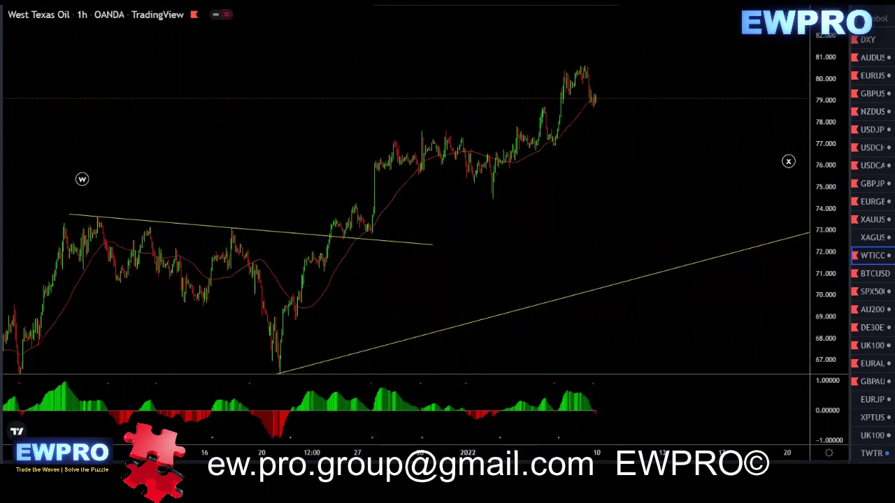
Trace the hourly oil zigzag from about 66 up to 77, down to about 74 and up to about 80, and undo it
{"action": "mouse_move", "coordinate": [271, 378]}
{"action": "left_mouse_down"}
{"action": "mouse_move", "coordinate": [392, 134]}
{"action": "mouse_move", "coordinate": [510, 194]}
{"action": "mouse_move", "coordinate": [587, 55]}
{"action": "left_mouse_up"}
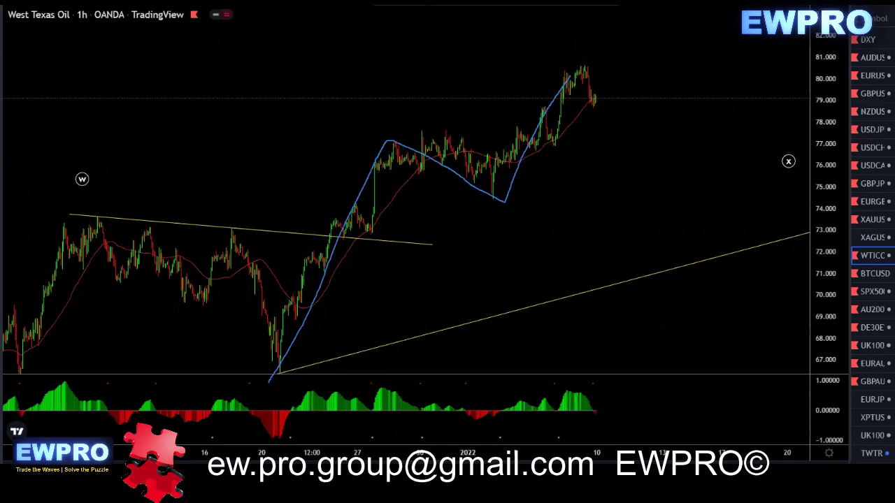
{"action": "key", "text": "ctrl+z"}
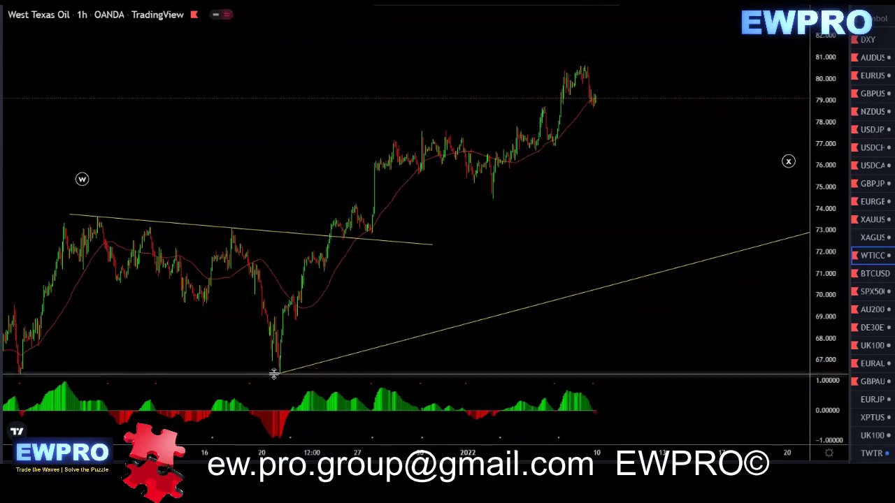
Enlarge the oil price pane and draw a trend line from the 21 December low at about 66.55 up to about 80.2
{"action": "left_click_drag", "start_coordinate": [272, 371], "coordinate": [296, 388]}
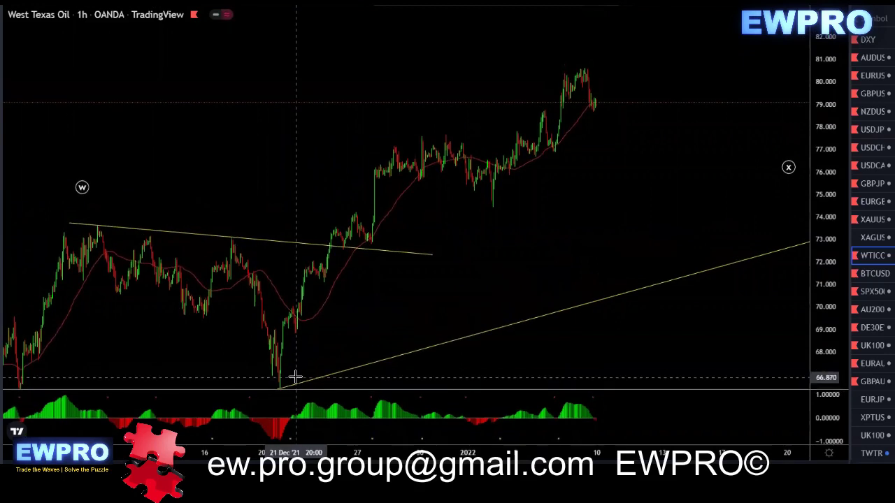
{"action": "left_click", "coordinate": [403, 3]}
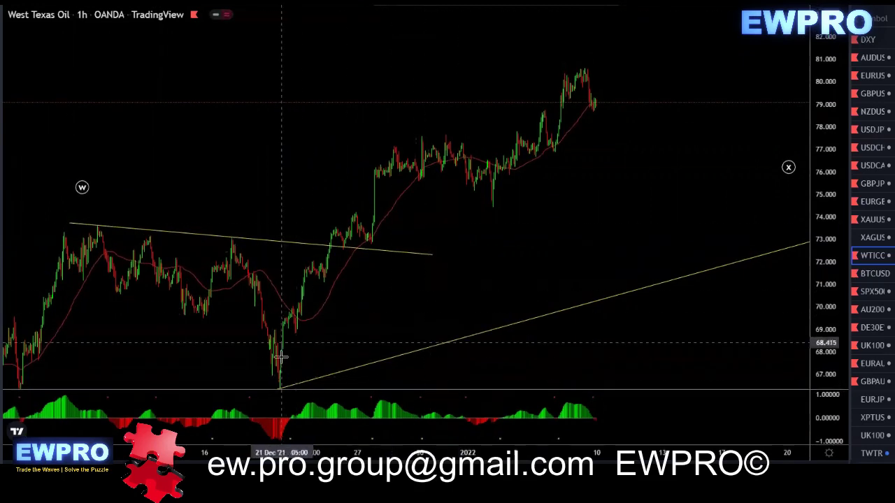
{"action": "left_click", "coordinate": [279, 385]}
{"action": "left_click_drag", "start_coordinate": [473, 212], "coordinate": [644, 77]}
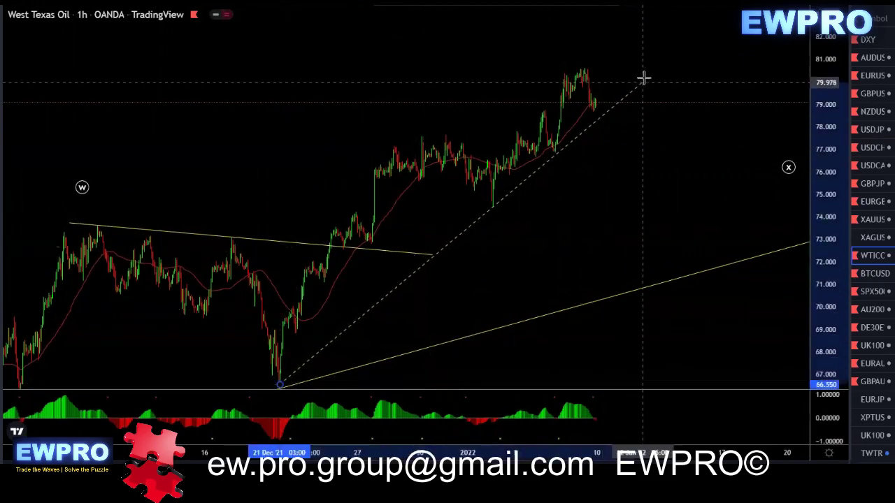
Change the new oil trend line's style from dashed to a solid line
{"action": "right_click", "coordinate": [645, 81]}
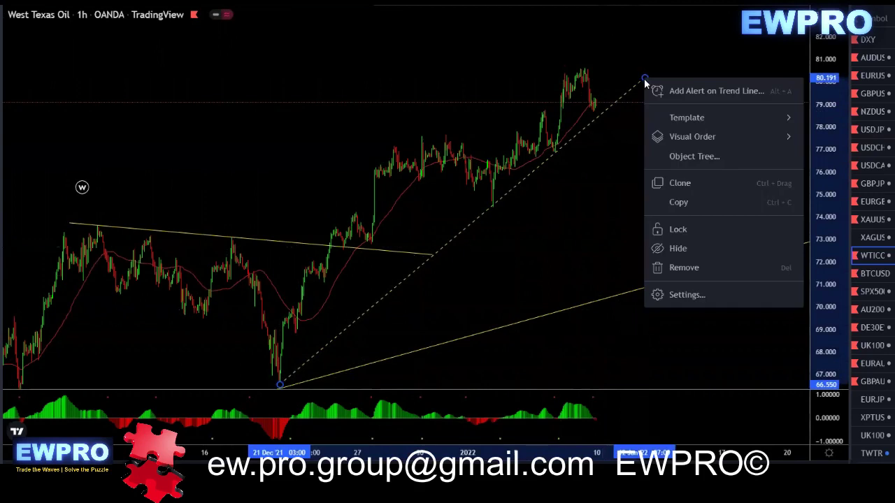
{"action": "left_click", "coordinate": [677, 294]}
{"action": "double_click", "coordinate": [528, 175]}
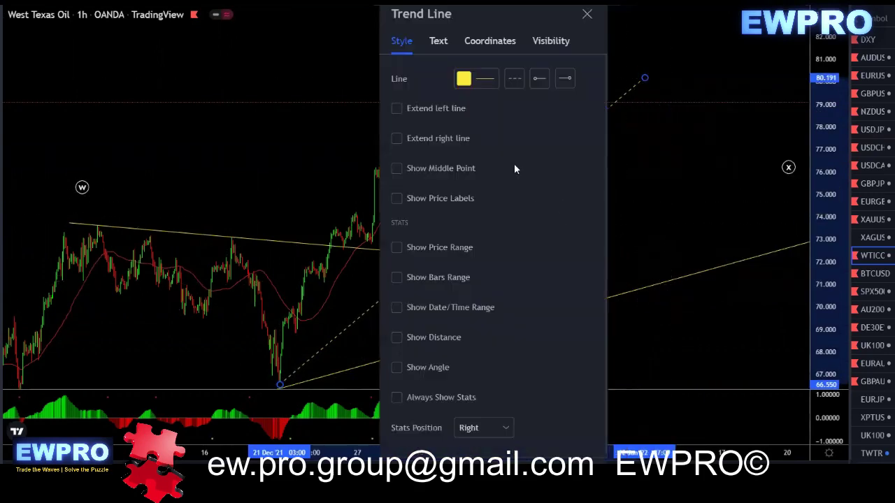
{"action": "left_click", "coordinate": [514, 78]}
{"action": "left_click", "coordinate": [536, 100]}
{"action": "left_click", "coordinate": [573, 458]}
Move the lower end of the rising hourly trend line down to about 66.15 at the December low
{"action": "left_click_drag", "start_coordinate": [675, 203], "coordinate": [660, 149]}
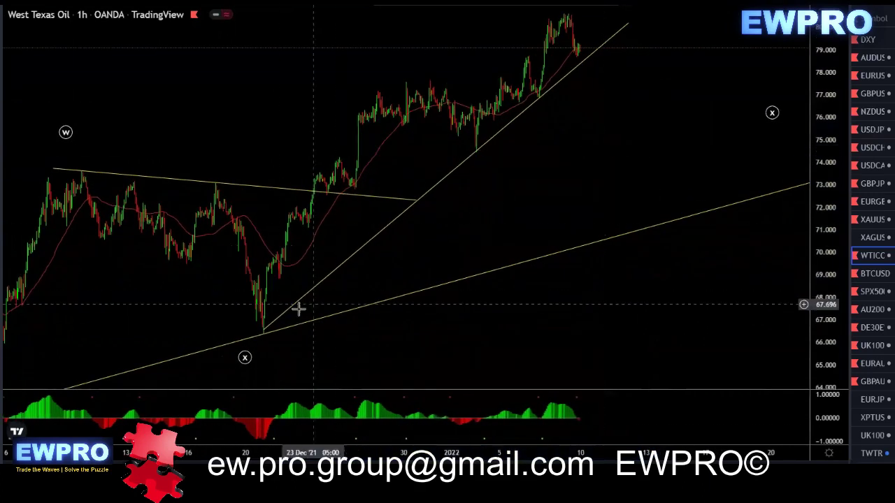
{"action": "left_click", "coordinate": [260, 338]}
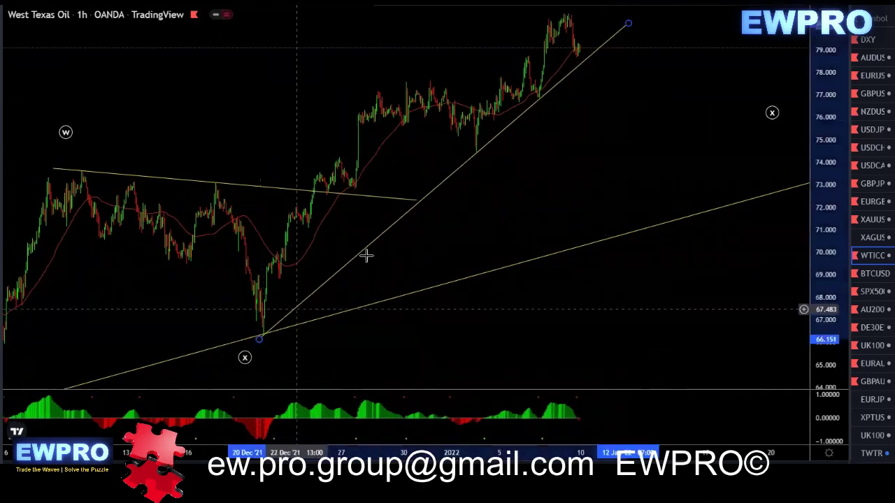
{"action": "left_click_drag", "start_coordinate": [621, 146], "coordinate": [594, 198]}
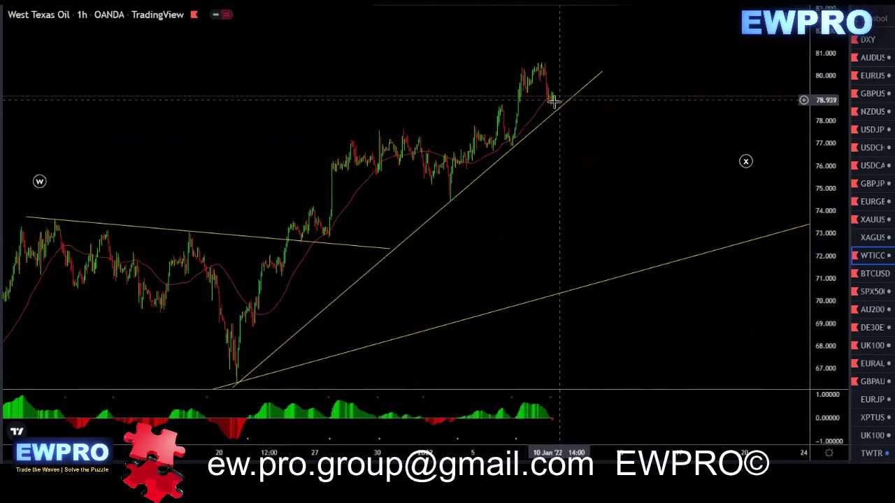
Sketch an oil fall through the trend line to about 73 and an alternative flat rising to about 81, clearing each sketch
{"action": "left_click_drag", "start_coordinate": [608, 126], "coordinate": [604, 143]}
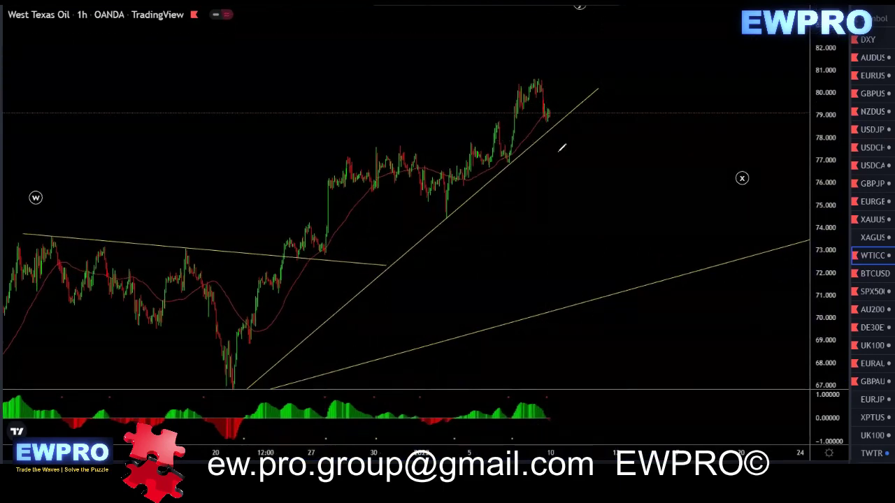
{"action": "mouse_move", "coordinate": [539, 79]}
{"action": "left_mouse_down"}
{"action": "mouse_move", "coordinate": [559, 163]}
{"action": "mouse_move", "coordinate": [572, 136]}
{"action": "mouse_move", "coordinate": [598, 130]}
{"action": "left_mouse_up"}
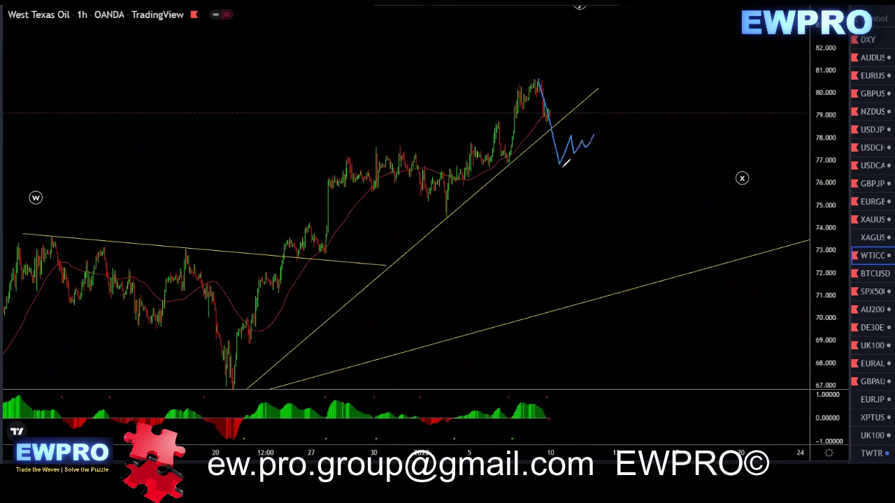
{"action": "mouse_move", "coordinate": [565, 162]}
{"action": "left_mouse_down"}
{"action": "mouse_move", "coordinate": [592, 128]}
{"action": "mouse_move", "coordinate": [610, 124]}
{"action": "mouse_move", "coordinate": [641, 259]}
{"action": "left_mouse_up"}
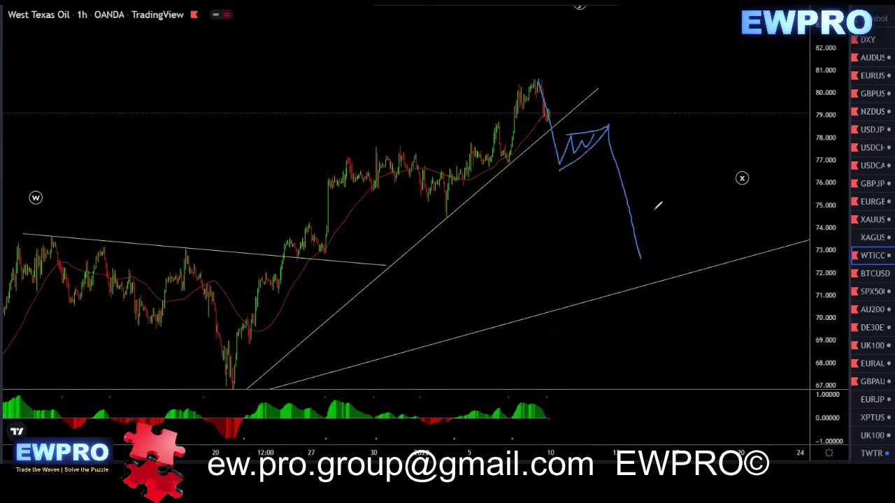
{"action": "key", "text": "Escape"}
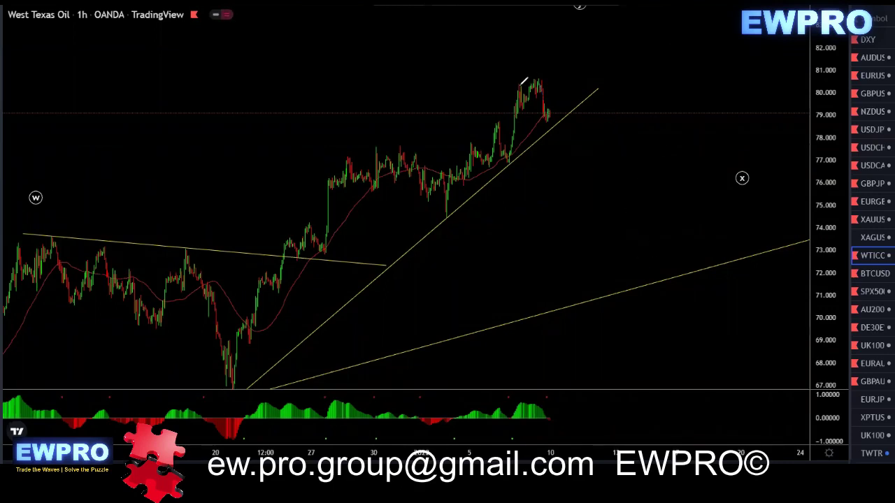
{"action": "mouse_move", "coordinate": [521, 82]}
{"action": "left_mouse_down"}
{"action": "mouse_move", "coordinate": [524, 105]}
{"action": "mouse_move", "coordinate": [542, 79]}
{"action": "mouse_move", "coordinate": [550, 118]}
{"action": "mouse_move", "coordinate": [570, 69]}
{"action": "mouse_move", "coordinate": [545, 76]}
{"action": "mouse_move", "coordinate": [581, 74]}
{"action": "left_mouse_up"}
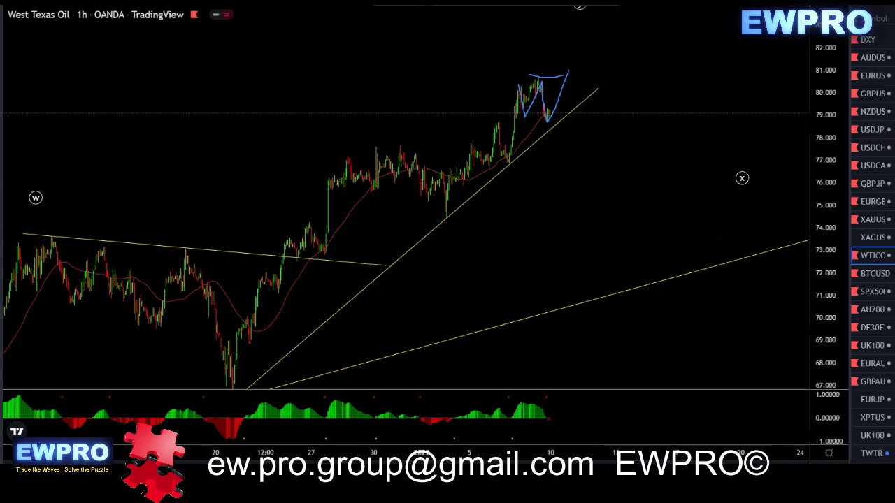
{"action": "left_click", "coordinate": [565, 63]}
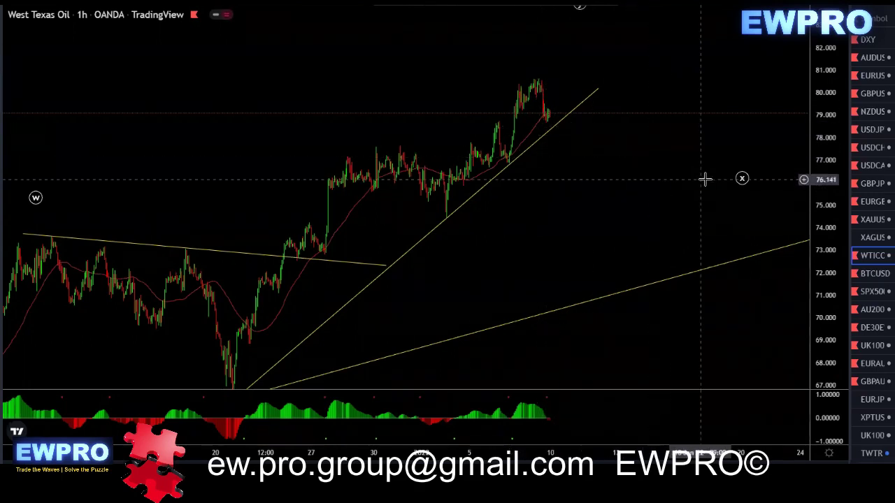
Mark the oil high near 80.6 and the two momentum peaks beneath the advance, and clear the marks
{"action": "left_click_drag", "start_coordinate": [704, 175], "coordinate": [669, 183]}
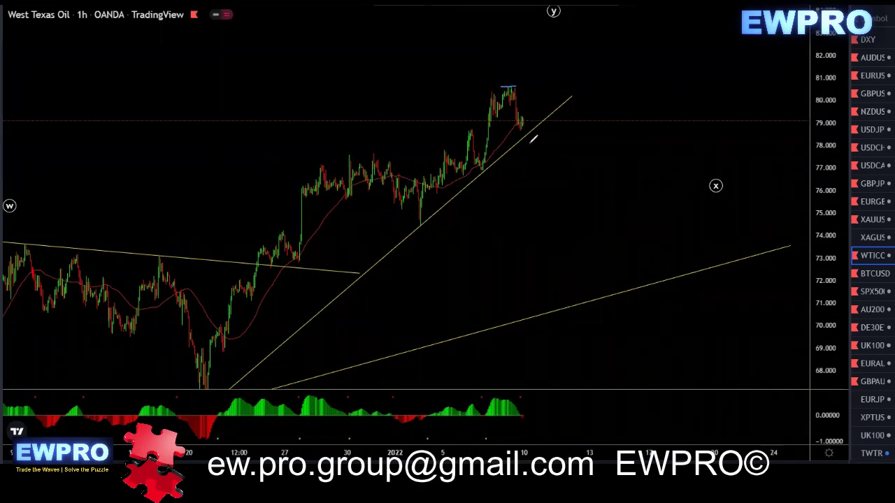
{"action": "left_click_drag", "start_coordinate": [501, 85], "coordinate": [519, 86]}
{"action": "left_click_drag", "start_coordinate": [307, 398], "coordinate": [353, 404]}
{"action": "left_click_drag", "start_coordinate": [488, 396], "coordinate": [518, 398]}
{"action": "key", "text": "Escape"}
Sketch an oil drop to about 77, a small flag up to about 78 and a further fall to about 73, and clear it
{"action": "mouse_move", "coordinate": [515, 86]}
{"action": "left_mouse_down"}
{"action": "mouse_move", "coordinate": [526, 165]}
{"action": "mouse_move", "coordinate": [537, 148]}
{"action": "mouse_move", "coordinate": [555, 143]}
{"action": "mouse_move", "coordinate": [537, 165]}
{"action": "mouse_move", "coordinate": [554, 146]}
{"action": "left_mouse_up"}
{"action": "mouse_move", "coordinate": [529, 145]}
{"action": "left_mouse_down"}
{"action": "mouse_move", "coordinate": [555, 139]}
{"action": "mouse_move", "coordinate": [607, 260]}
{"action": "left_mouse_up"}
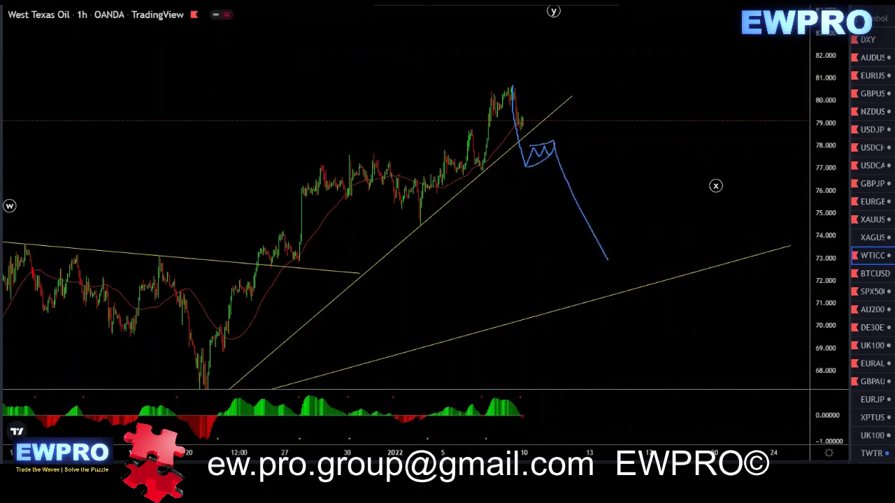
{"action": "key", "text": "Escape"}
Switch to the BTCUSD daily chart and mark the September low near 39,500 and the last two momentum troughs
{"action": "left_click", "coordinate": [867, 275]}
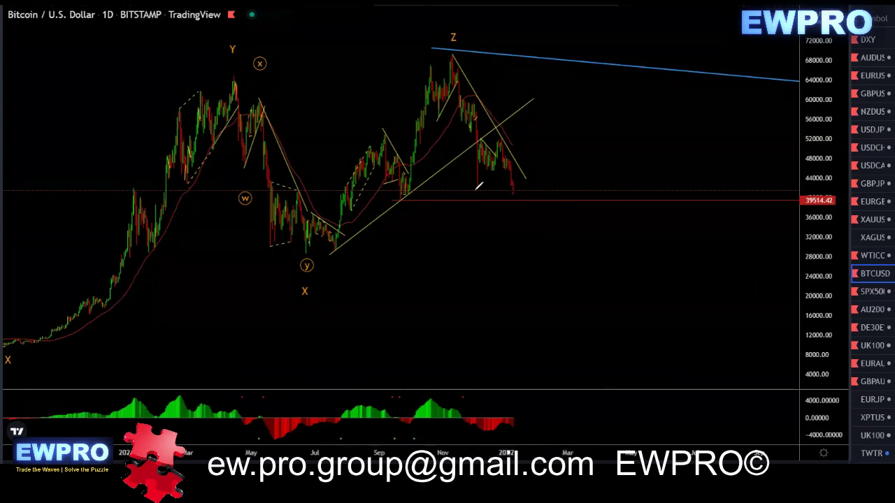
{"action": "left_click_drag", "start_coordinate": [385, 202], "coordinate": [403, 202]}
{"action": "left_click_drag", "start_coordinate": [396, 426], "coordinate": [414, 427]}
{"action": "left_click_drag", "start_coordinate": [475, 433], "coordinate": [523, 424]}
{"action": "left_click_drag", "start_coordinate": [394, 201], "coordinate": [412, 202]}
Sketch a Bitcoin rebound to about 61,000 and on to about 70,000, mark the wave Z high and September low, and clear all marks
{"action": "left_click_drag", "start_coordinate": [509, 195], "coordinate": [539, 91]}
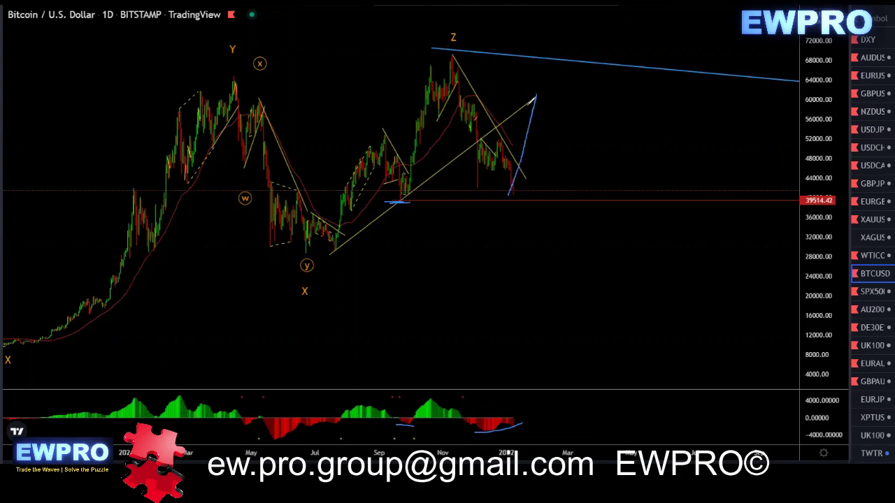
{"action": "left_click_drag", "start_coordinate": [537, 102], "coordinate": [549, 47]}
{"action": "left_click_drag", "start_coordinate": [436, 50], "coordinate": [462, 52]}
{"action": "left_click_drag", "start_coordinate": [390, 200], "coordinate": [440, 196]}
{"action": "key", "text": "Escape"}
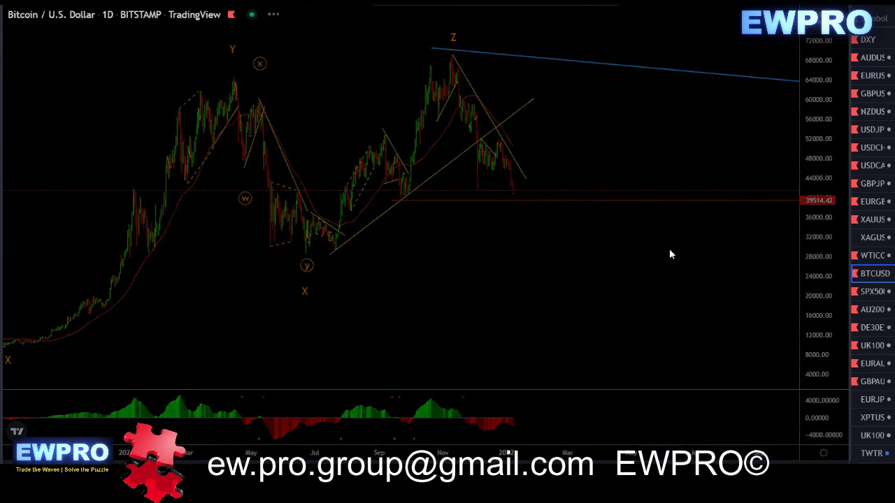
Switch the Bitcoin chart to the 4h interval and fit the October rise and the decline from wave Z into view
{"action": "type", "text": "4h"}
{"action": "key", "text": "Return"}
{"action": "double_click", "coordinate": [813, 250]}
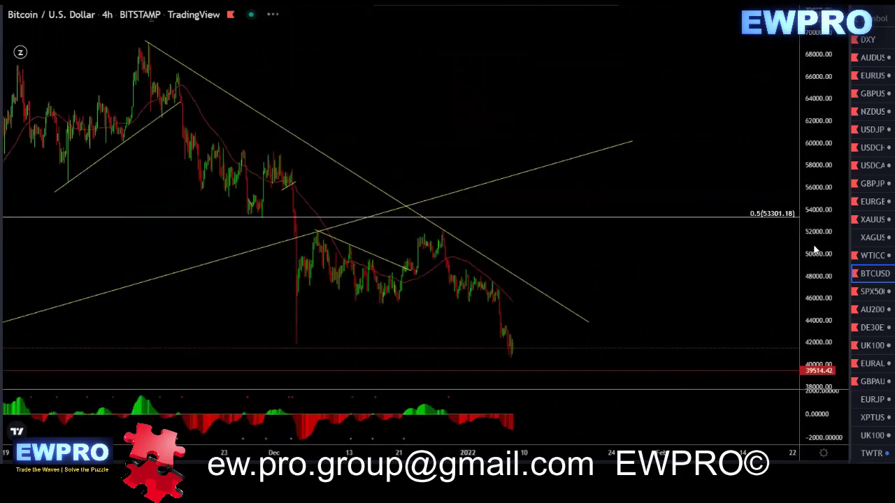
{"action": "scroll", "coordinate": [685, 172], "scroll_direction": "down", "scroll_amount": 2}
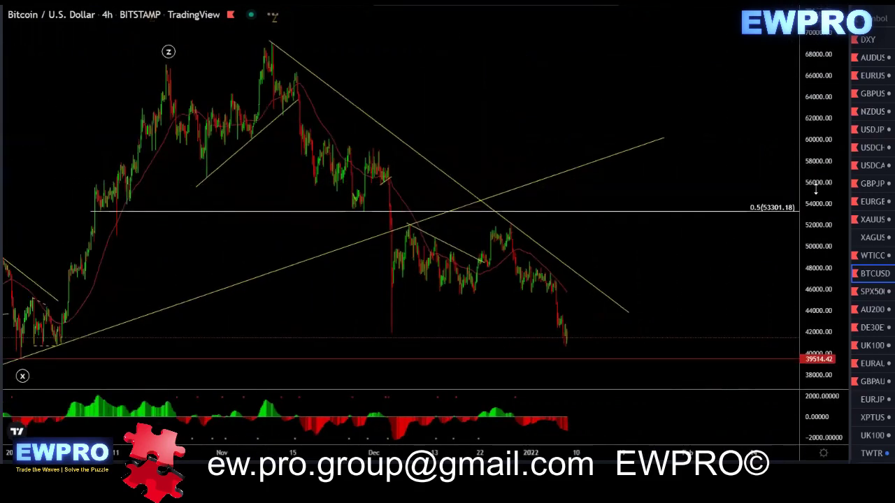
{"action": "left_click_drag", "start_coordinate": [816, 189], "coordinate": [816, 210]}
{"action": "left_click_drag", "start_coordinate": [688, 175], "coordinate": [674, 168]}
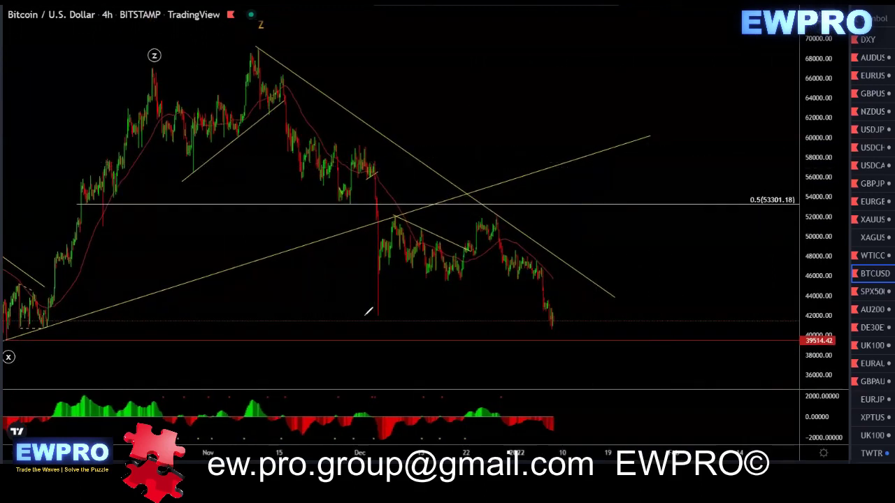
Mark the early-December Bitcoin low near 42,000, sketch a rise to about 70,000, and trace the December consolidation line with its breakout to about 53,000
{"action": "left_click_drag", "start_coordinate": [364, 317], "coordinate": [395, 316]}
{"action": "left_click_drag", "start_coordinate": [378, 316], "coordinate": [450, 42]}
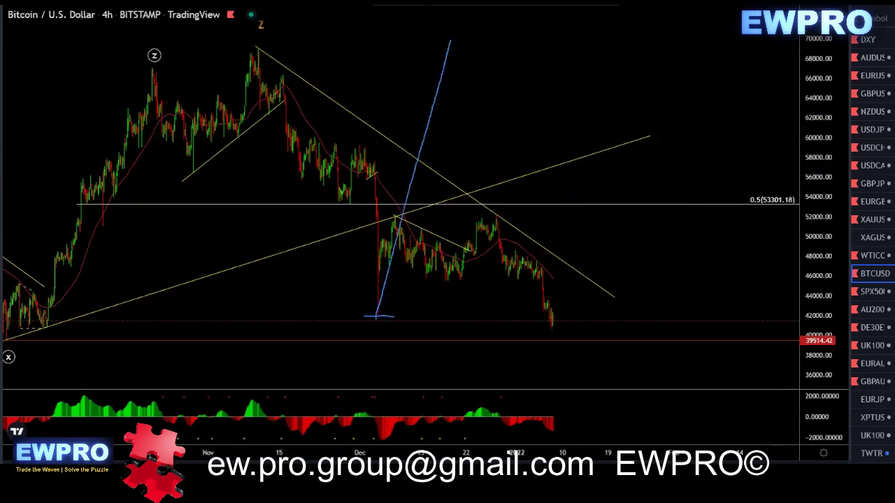
{"action": "mouse_move", "coordinate": [394, 215]}
{"action": "left_mouse_down"}
{"action": "mouse_move", "coordinate": [432, 219]}
{"action": "mouse_move", "coordinate": [467, 245]}
{"action": "mouse_move", "coordinate": [488, 204]}
{"action": "left_mouse_up"}
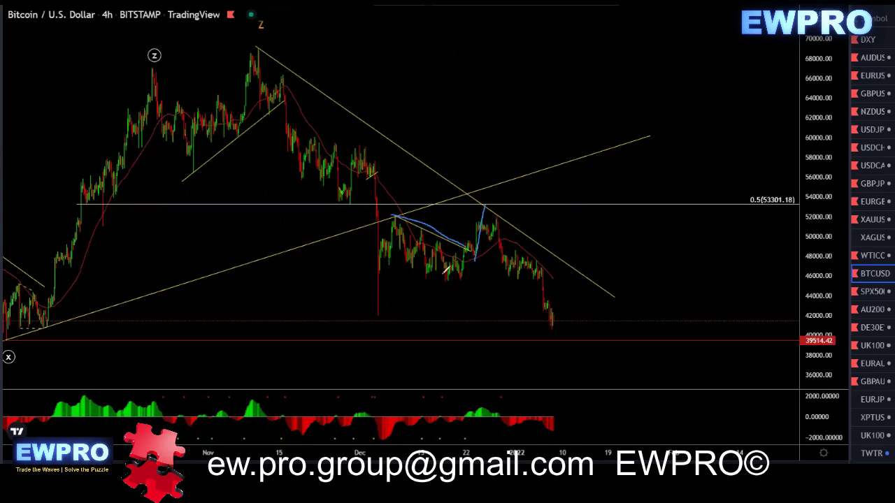
Mark the early-December and January Bitcoin lows and their matching momentum troughs, and clear the marks
{"action": "mouse_move", "coordinate": [378, 314]}
{"action": "left_mouse_down"}
{"action": "mouse_move", "coordinate": [404, 227]}
{"action": "mouse_move", "coordinate": [447, 272]}
{"action": "mouse_move", "coordinate": [477, 249]}
{"action": "mouse_move", "coordinate": [485, 208]}
{"action": "mouse_move", "coordinate": [554, 318]}
{"action": "left_mouse_up"}
{"action": "left_click_drag", "start_coordinate": [375, 442], "coordinate": [389, 441]}
{"action": "left_click_drag", "start_coordinate": [538, 438], "coordinate": [565, 433]}
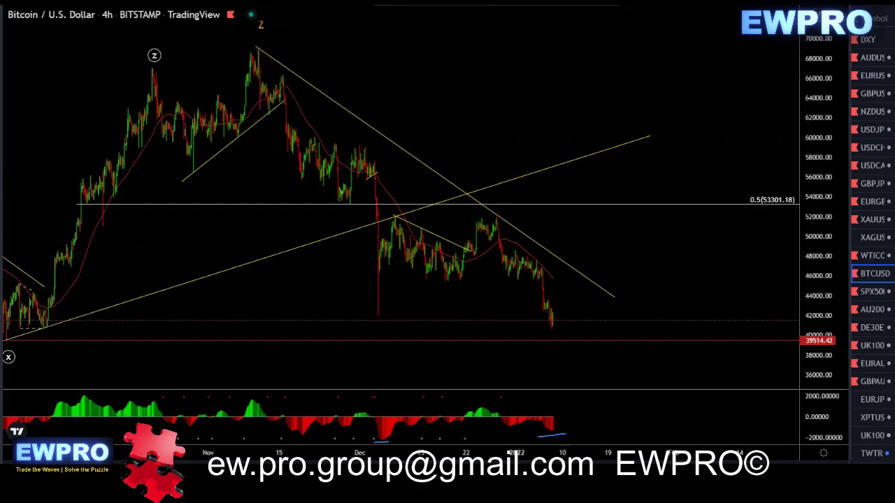
{"action": "key", "text": "Escape"}
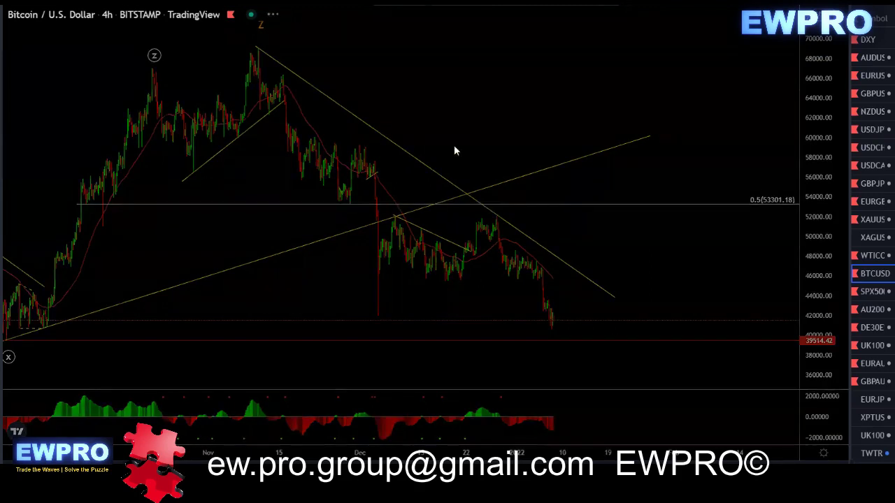
Switch the Bitcoin chart to the 1h interval and examine the latest decline from late December
{"action": "type", "text": "1h"}
{"action": "key", "text": "Return"}
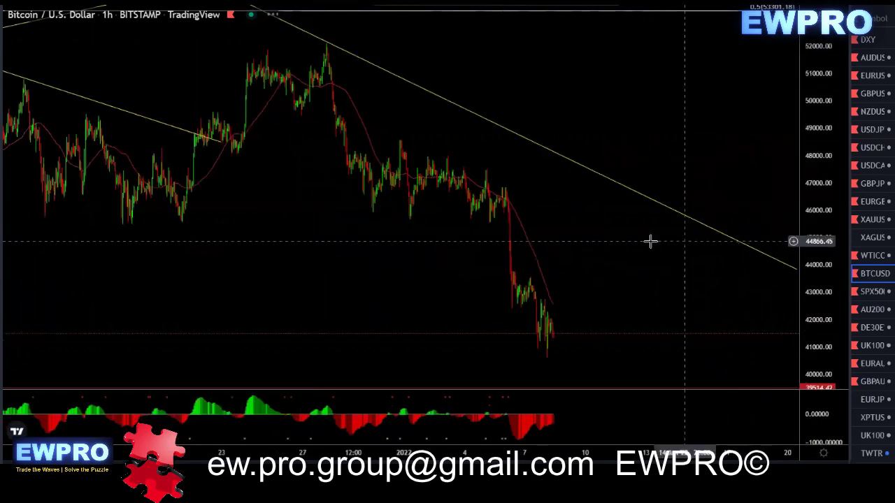
{"action": "scroll", "coordinate": [432, 255], "scroll_direction": "up", "scroll_amount": 2}
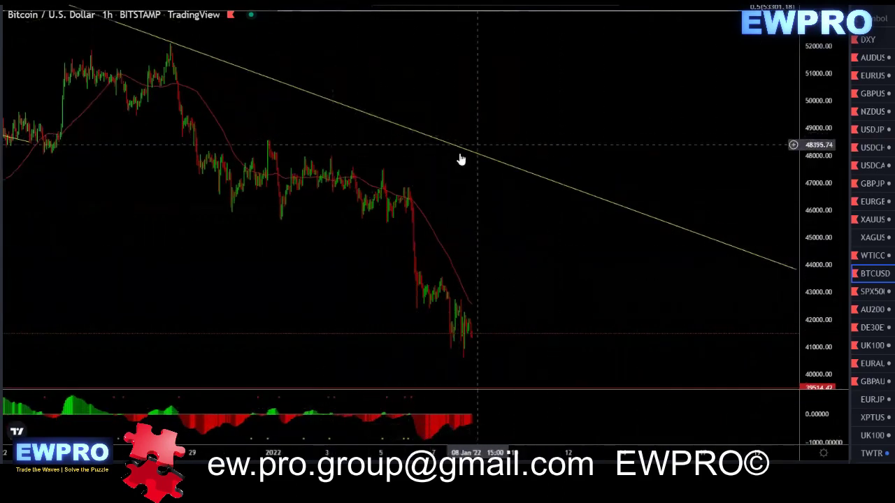
{"action": "scroll", "coordinate": [465, 209], "scroll_direction": "up", "scroll_amount": 3}
{"action": "scroll", "coordinate": [471, 244], "scroll_direction": "up", "scroll_amount": 3}
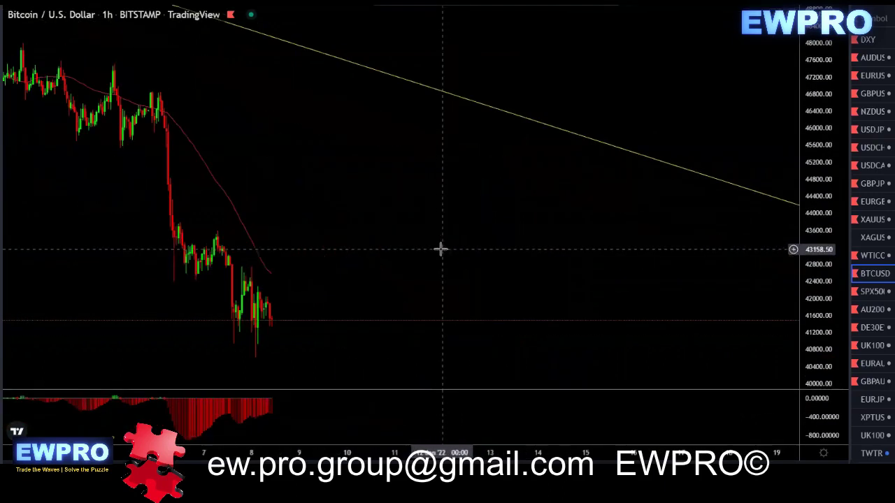
{"action": "scroll", "coordinate": [409, 238], "scroll_direction": "down", "scroll_amount": 5}
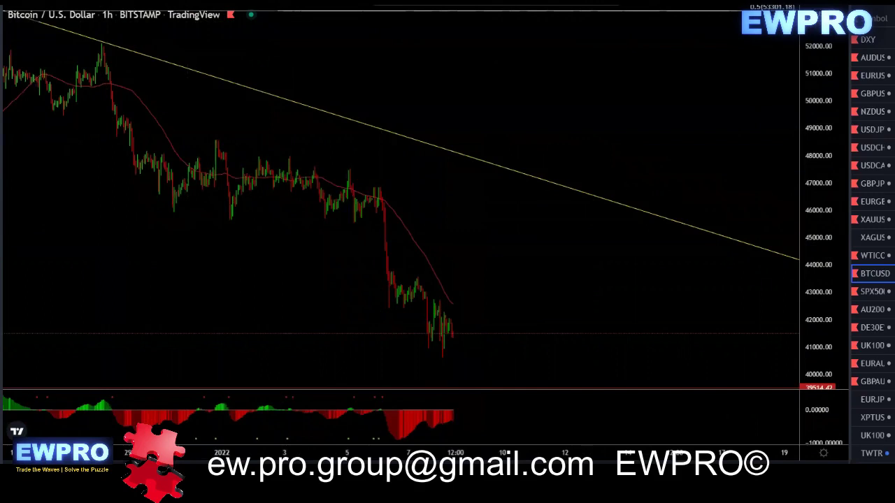
Switch the Bitcoin chart to the 15-minute interval and fit the early-January decline into view
{"action": "left_click", "coordinate": [145, 2]}
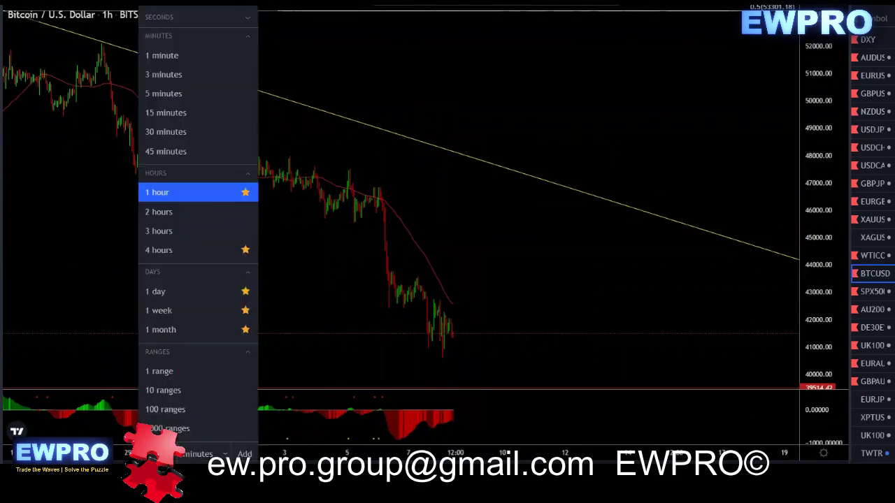
{"action": "left_click", "coordinate": [162, 113]}
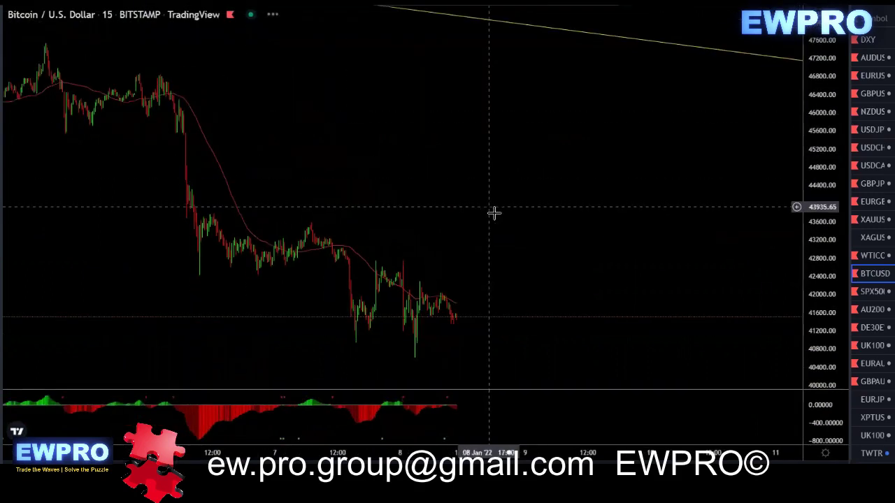
{"action": "scroll", "coordinate": [497, 214], "scroll_direction": "up", "scroll_amount": 1}
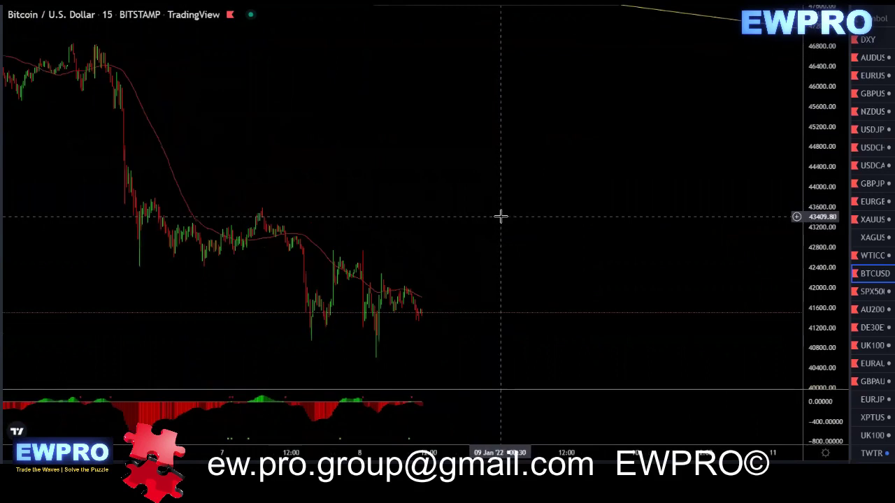
{"action": "scroll", "coordinate": [501, 217], "scroll_direction": "up", "scroll_amount": 1}
{"action": "scroll", "coordinate": [502, 215], "scroll_direction": "down", "scroll_amount": 2}
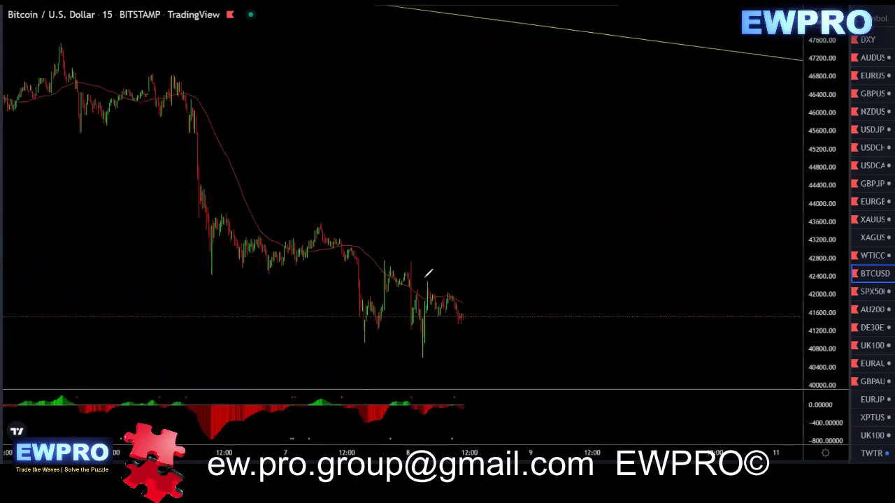
Mark the last two momentum troughs and trace Bitcoin's bounce from about 40,700 to about 42,300 with the falling line above its pullback
{"action": "left_click_drag", "start_coordinate": [367, 426], "coordinate": [442, 414]}
{"action": "mouse_move", "coordinate": [424, 354]}
{"action": "left_mouse_down"}
{"action": "mouse_move", "coordinate": [425, 278]}
{"action": "mouse_move", "coordinate": [473, 308]}
{"action": "left_mouse_up"}
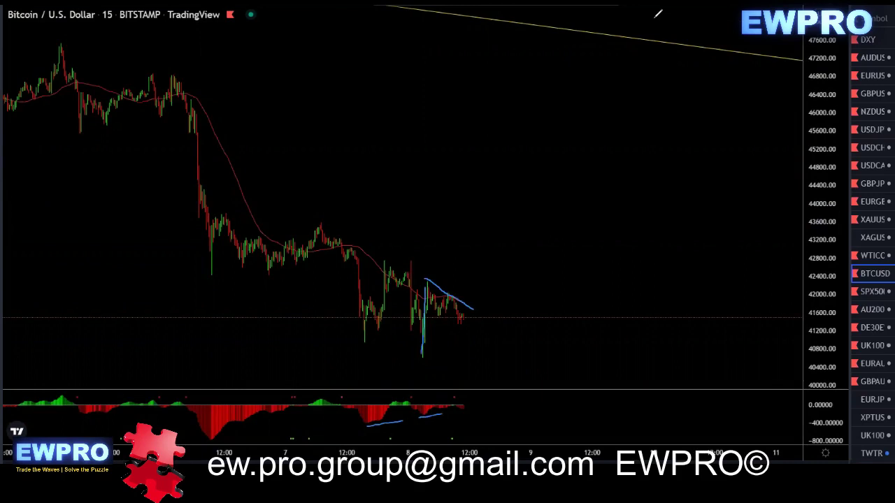
Clear the freehand marks and draw a falling trend line above Bitcoin's pullback from about 42,380 to about 41,600
{"action": "key", "text": "Escape"}
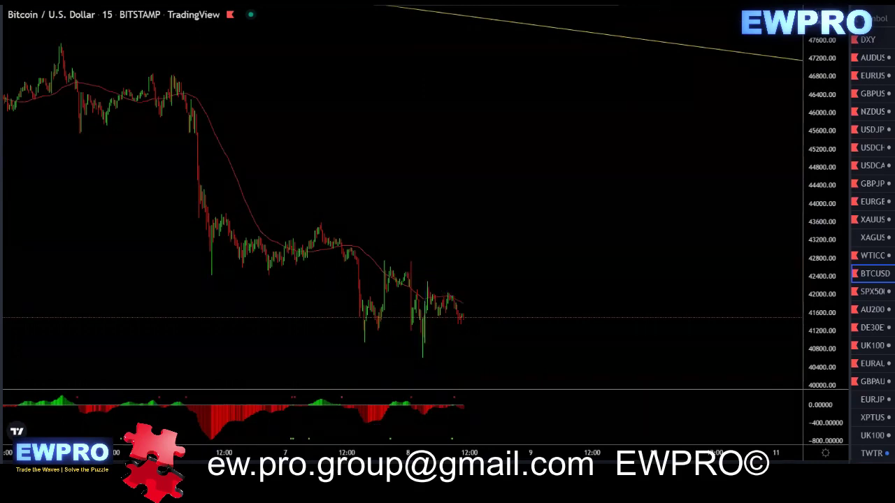
{"action": "left_click", "coordinate": [422, 277]}
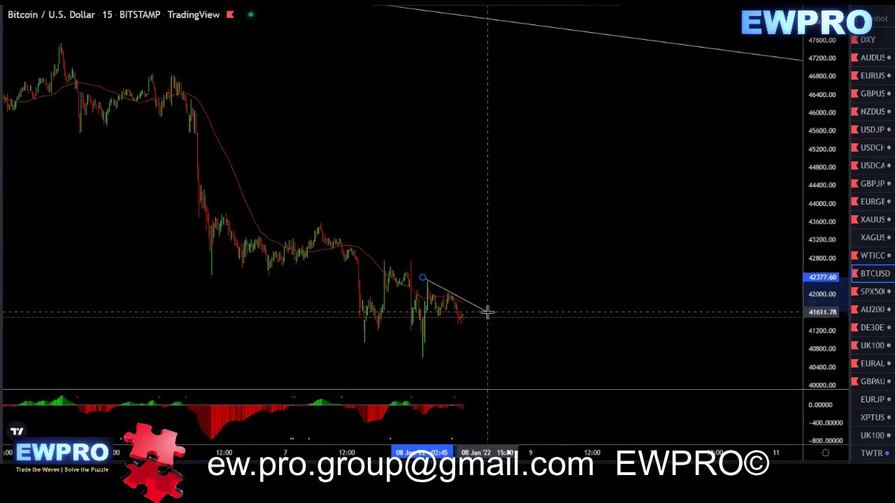
{"action": "left_click", "coordinate": [488, 315]}
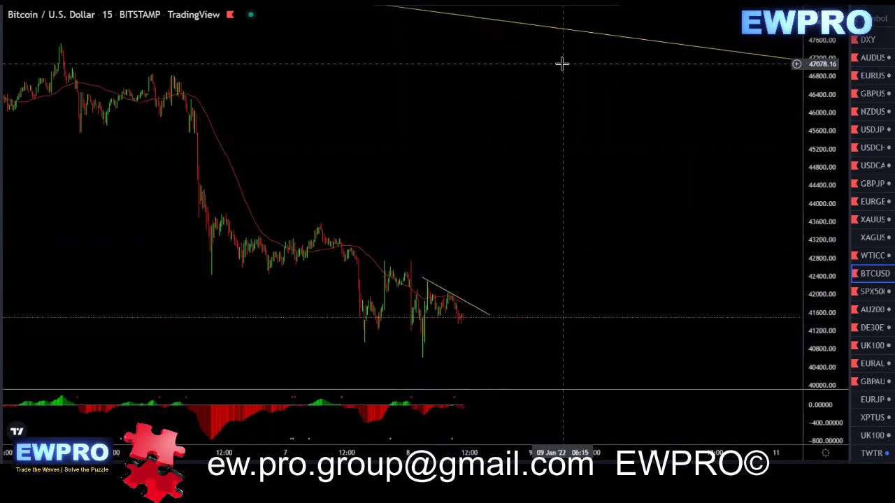
{"action": "left_click_drag", "start_coordinate": [658, 170], "coordinate": [608, 156]}
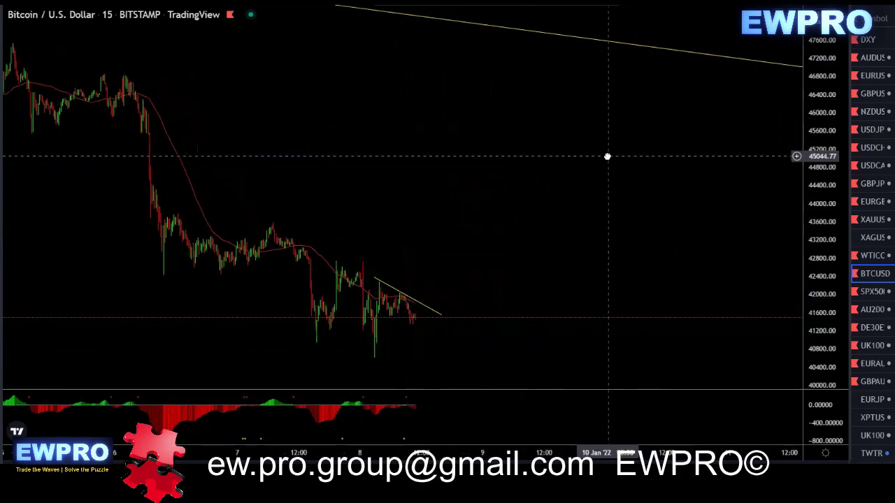
{"action": "left_click_drag", "start_coordinate": [446, 268], "coordinate": [497, 261]}
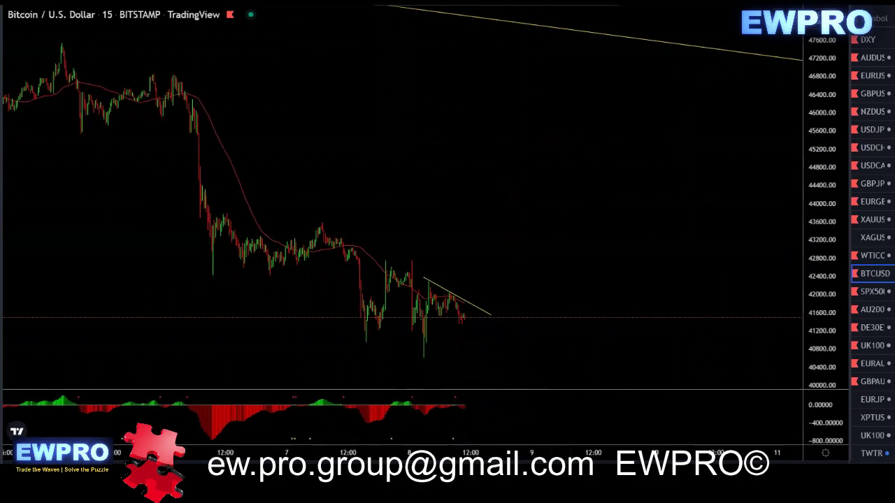
Sketch a projected Bitcoin breakout to about 44,600, mark the twin highs near 42,800, and clear the sketches
{"action": "mouse_move", "coordinate": [463, 325]}
{"action": "left_mouse_down"}
{"action": "mouse_move", "coordinate": [485, 293]}
{"action": "mouse_move", "coordinate": [526, 177]}
{"action": "left_mouse_up"}
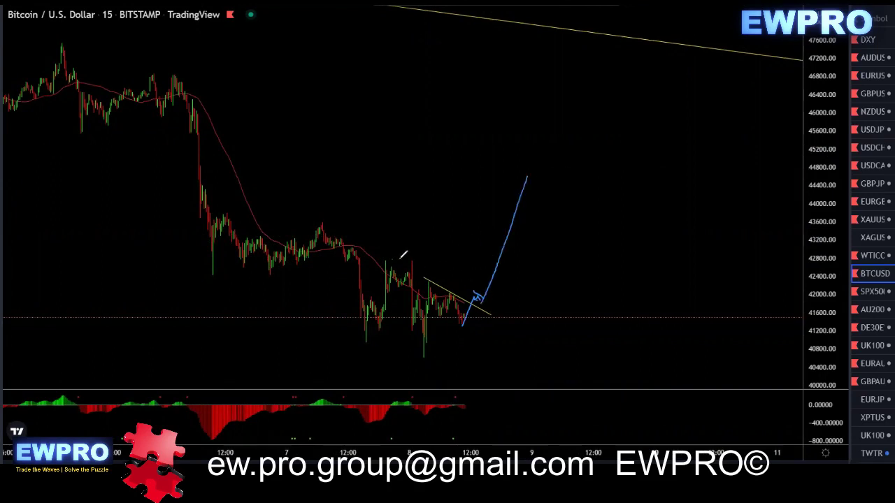
{"action": "left_click_drag", "start_coordinate": [392, 259], "coordinate": [424, 258]}
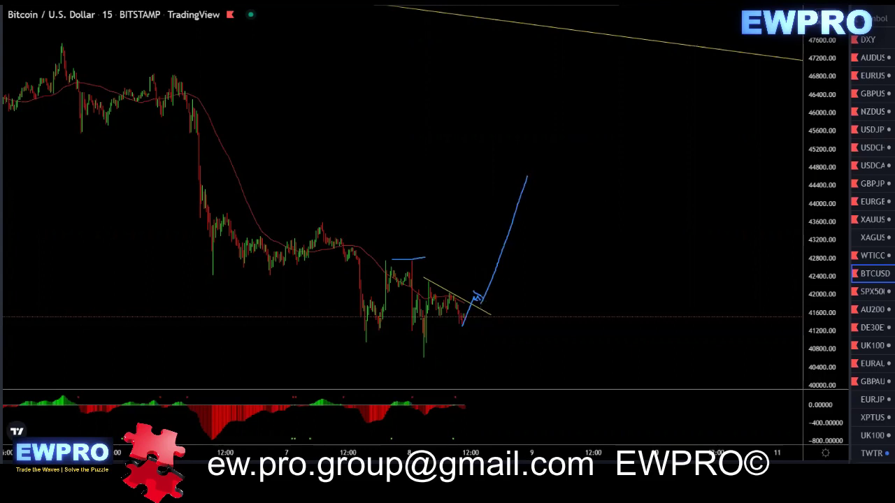
{"action": "key", "text": "Escape"}
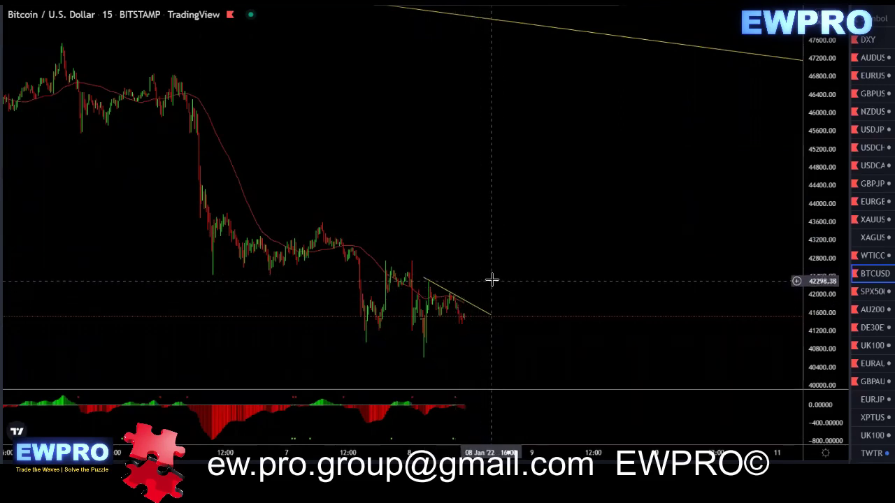
Examine the space between Bitcoin's recent lows and the horizontal line at 39,514.42
{"action": "left_click_drag", "start_coordinate": [527, 226], "coordinate": [537, 226]}
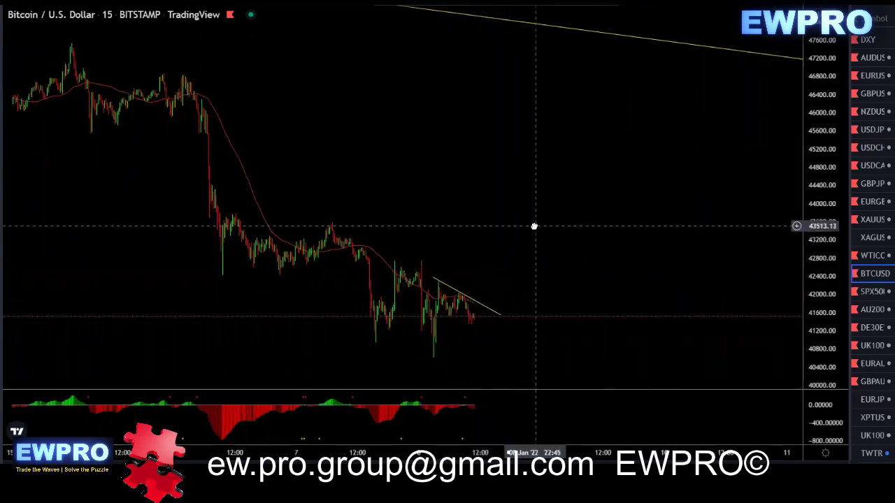
{"action": "left_click_drag", "start_coordinate": [709, 280], "coordinate": [632, 240]}
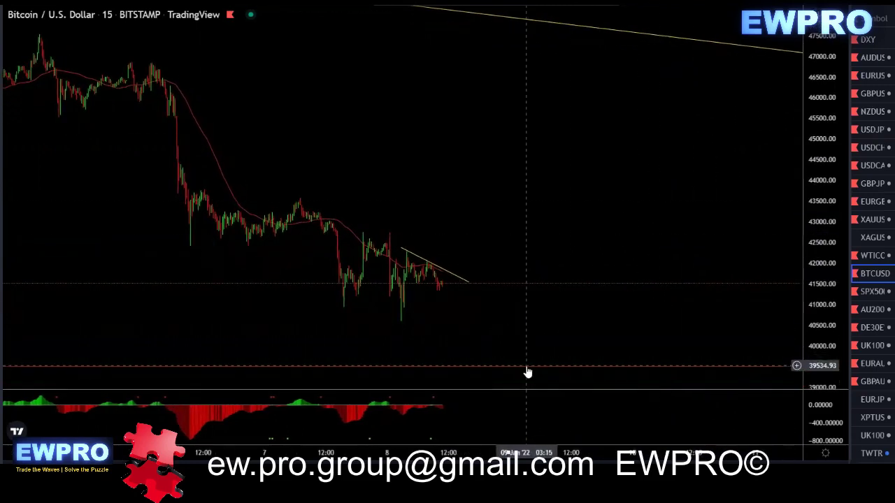
{"action": "left_click_drag", "start_coordinate": [527, 374], "coordinate": [530, 372]}
{"action": "left_click_drag", "start_coordinate": [490, 346], "coordinate": [581, 324]}
{"action": "scroll", "coordinate": [592, 350], "scroll_direction": "right", "scroll_amount": 3}
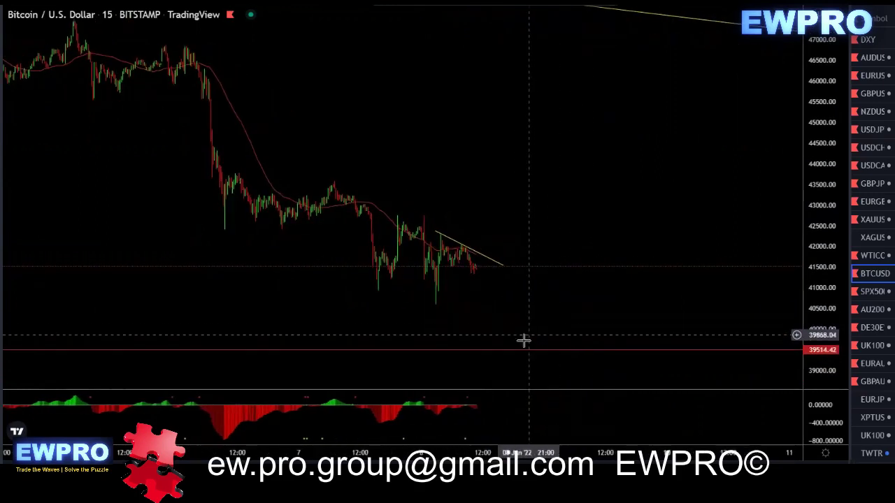
{"action": "left_click_drag", "start_coordinate": [624, 210], "coordinate": [581, 207]}
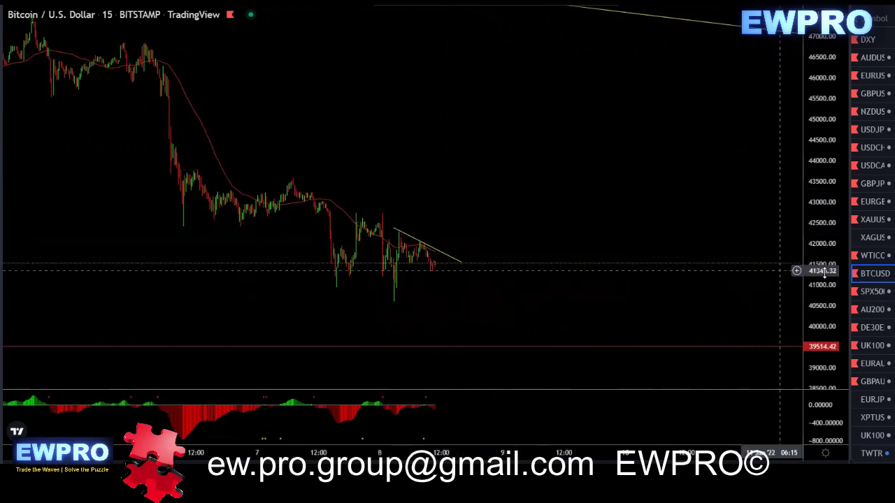
Open the S&P 500 chart at the 1D interval and fit the A-B-C waves and projected decline into view
{"action": "left_click", "coordinate": [876, 295]}
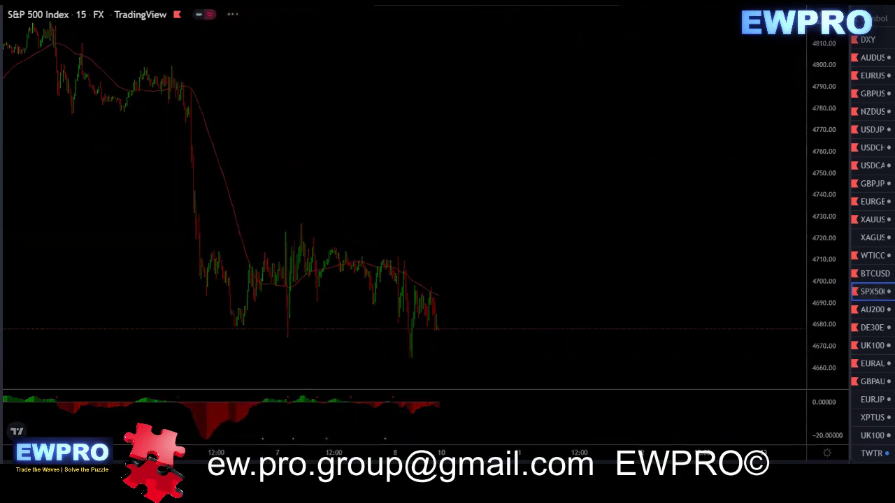
{"action": "left_click", "coordinate": [210, 3]}
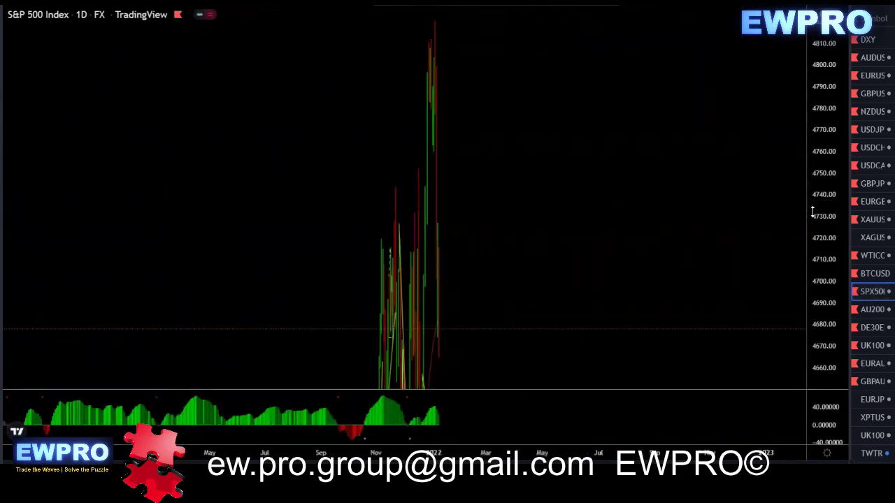
{"action": "scroll", "coordinate": [466, 218], "scroll_direction": "down", "scroll_amount": 2}
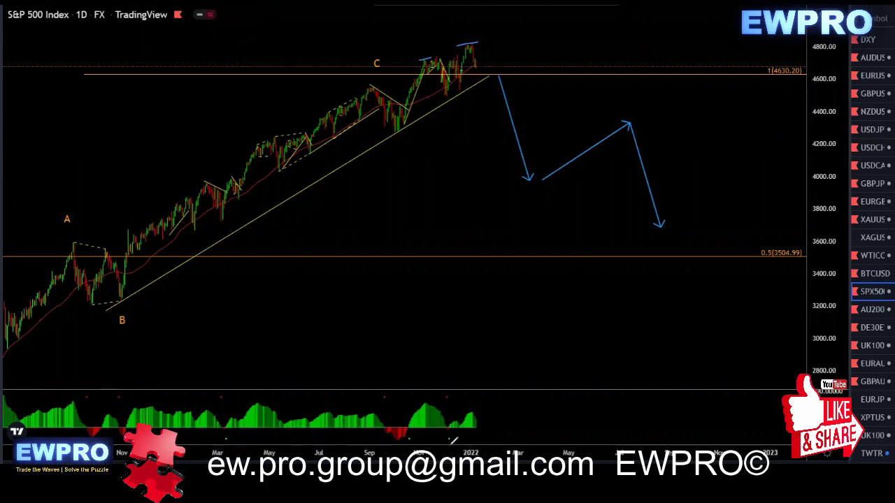
Mark the S&P 500's latest momentum peak beneath its two marked price highs, and remove all the marks
{"action": "left_click_drag", "start_coordinate": [463, 413], "coordinate": [479, 410]}
{"action": "key", "text": "ctrl+z"}
{"action": "key", "text": "ctrl+z"}
{"action": "key", "text": "ctrl+z"}
{"action": "key", "text": "ctrl+z"}
Trace the S&P 500's daily swings from the November high through the early-January peak down to about 4,630
{"action": "scroll", "coordinate": [427, 286], "scroll_direction": "down", "scroll_amount": 5}
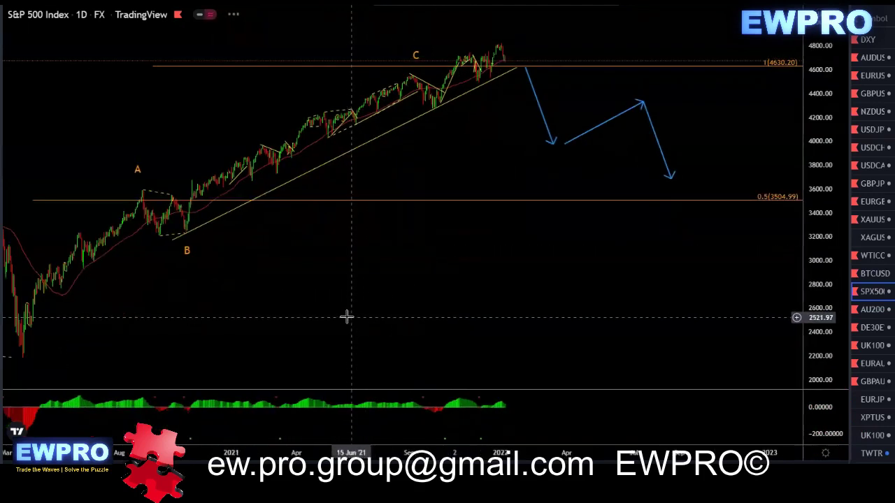
{"action": "scroll", "coordinate": [268, 321], "scroll_direction": "down", "scroll_amount": 2}
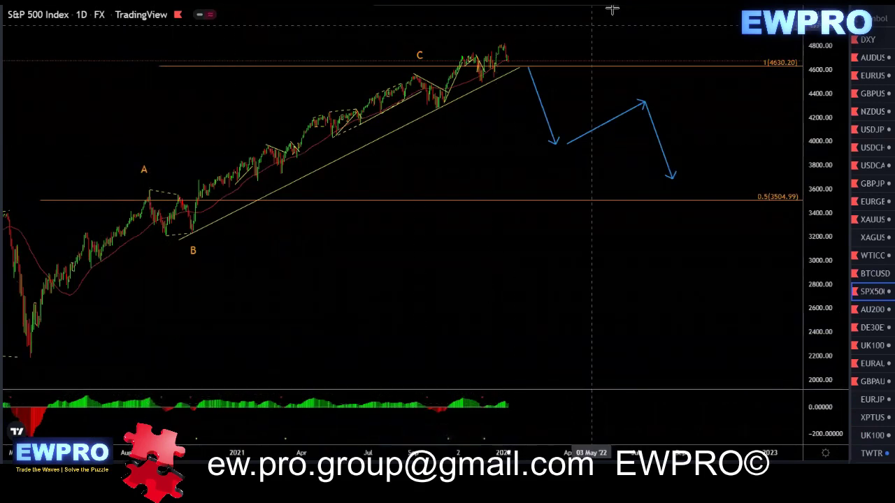
{"action": "scroll", "coordinate": [509, 198], "scroll_direction": "up", "scroll_amount": 3}
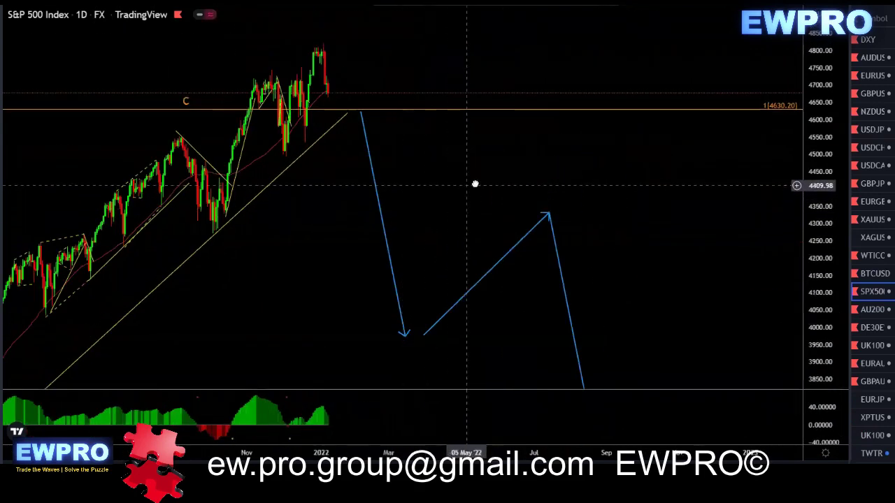
{"action": "left_click_drag", "start_coordinate": [475, 184], "coordinate": [545, 137]}
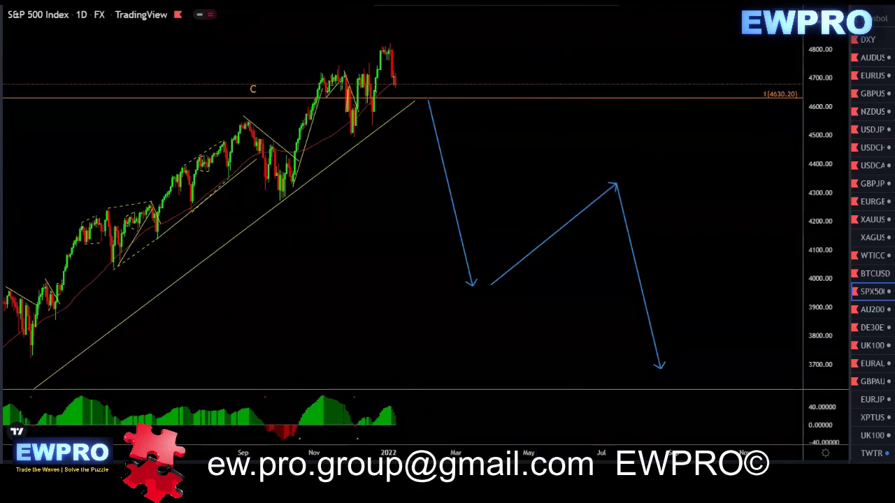
{"action": "mouse_move", "coordinate": [340, 63]}
{"action": "left_mouse_down"}
{"action": "mouse_move", "coordinate": [354, 128]}
{"action": "mouse_move", "coordinate": [367, 66]}
{"action": "mouse_move", "coordinate": [378, 102]}
{"action": "mouse_move", "coordinate": [399, 42]}
{"action": "mouse_move", "coordinate": [413, 98]}
{"action": "left_mouse_up"}
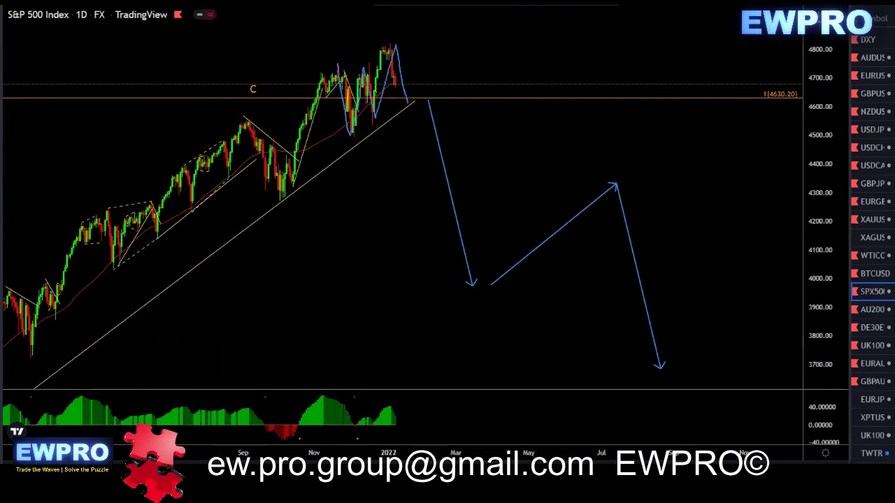
{"action": "key", "text": "ctrl+z"}
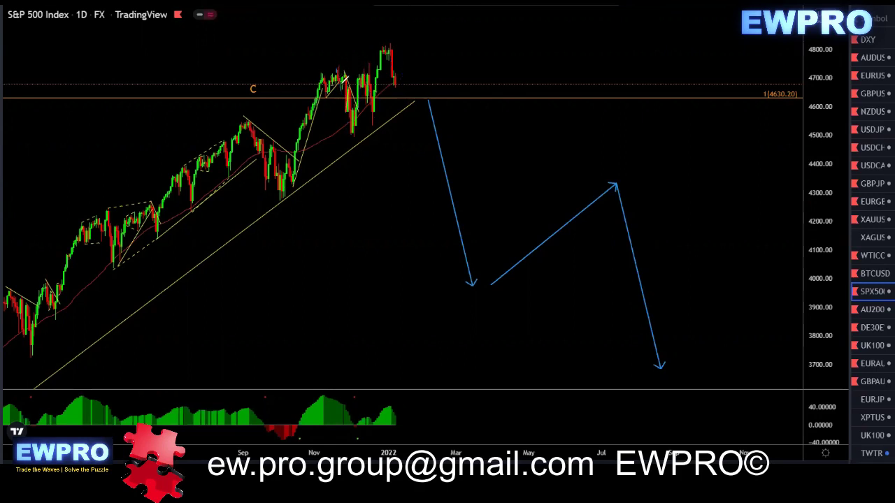
{"action": "left_click_drag", "start_coordinate": [343, 77], "coordinate": [354, 128]}
{"action": "mouse_move", "coordinate": [365, 74]}
{"action": "left_mouse_down"}
{"action": "mouse_move", "coordinate": [374, 117]}
{"action": "mouse_move", "coordinate": [396, 42]}
{"action": "left_mouse_up"}
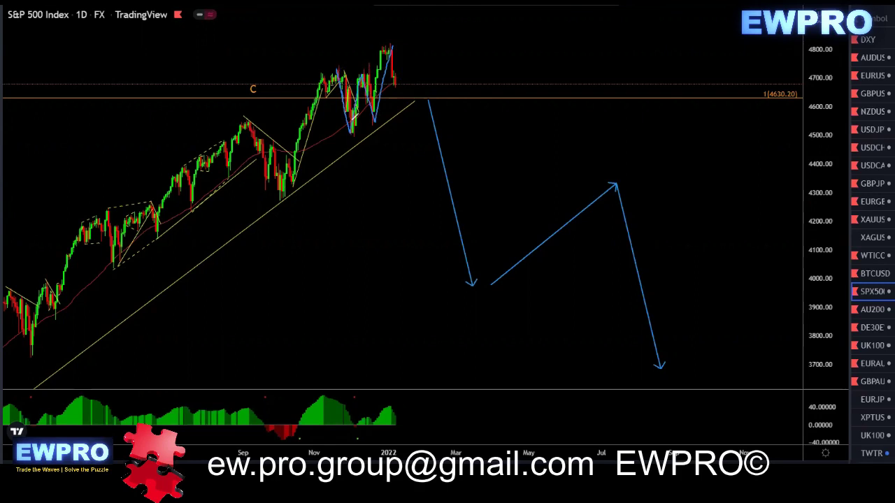
{"action": "left_click_drag", "start_coordinate": [394, 46], "coordinate": [400, 98]}
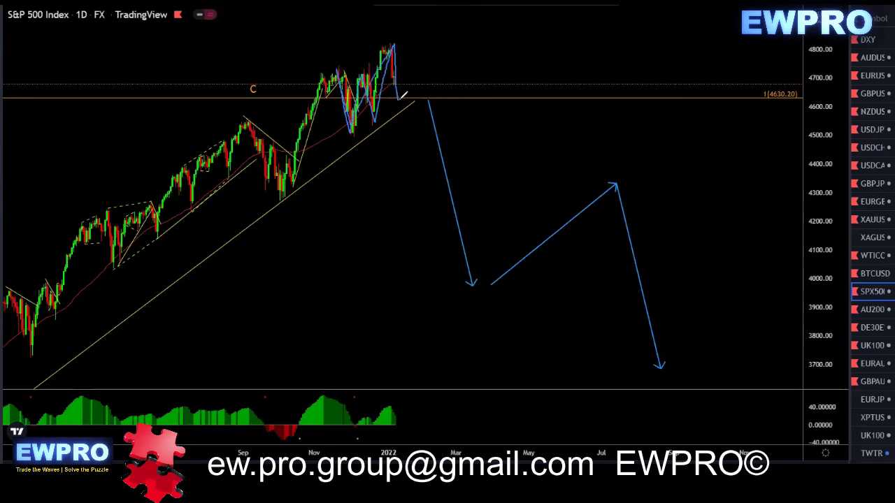
Sketch an alternative rally to about 4,900 and a three-leg decline to about 3,600 with the momentum peak marked, and clear the drawings
{"action": "mouse_move", "coordinate": [274, 198]}
{"action": "left_mouse_down"}
{"action": "mouse_move", "coordinate": [319, 68]}
{"action": "mouse_move", "coordinate": [378, 98]}
{"action": "mouse_move", "coordinate": [491, 13]}
{"action": "left_mouse_up"}
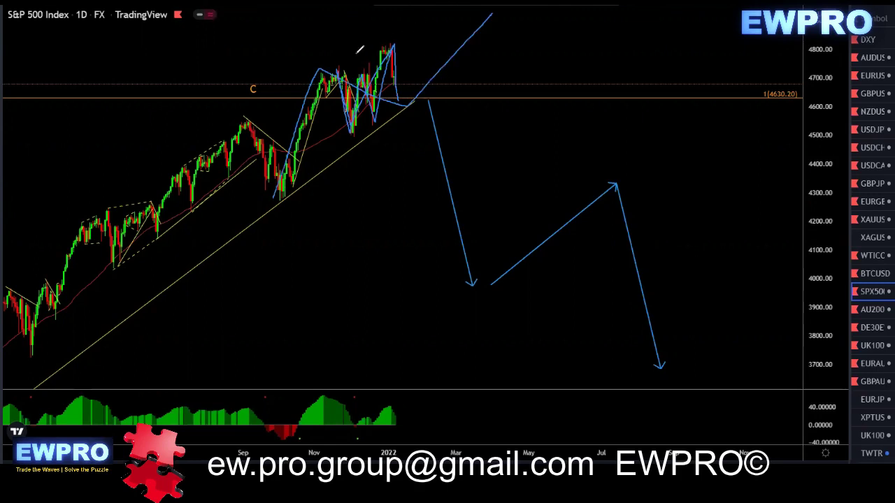
{"action": "left_click_drag", "start_coordinate": [373, 409], "coordinate": [394, 405]}
{"action": "mouse_move", "coordinate": [396, 44]}
{"action": "left_mouse_down"}
{"action": "mouse_move", "coordinate": [473, 283]}
{"action": "mouse_move", "coordinate": [623, 183]}
{"action": "mouse_move", "coordinate": [693, 390]}
{"action": "left_mouse_up"}
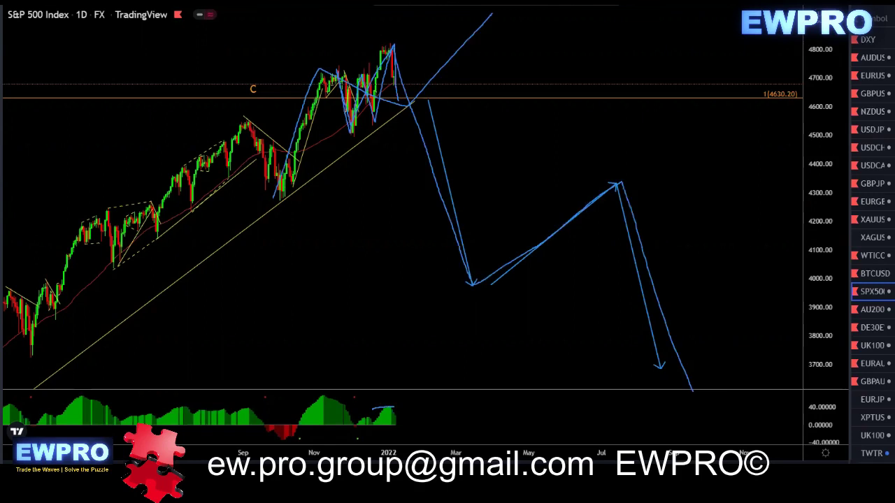
{"action": "key", "text": "Escape"}
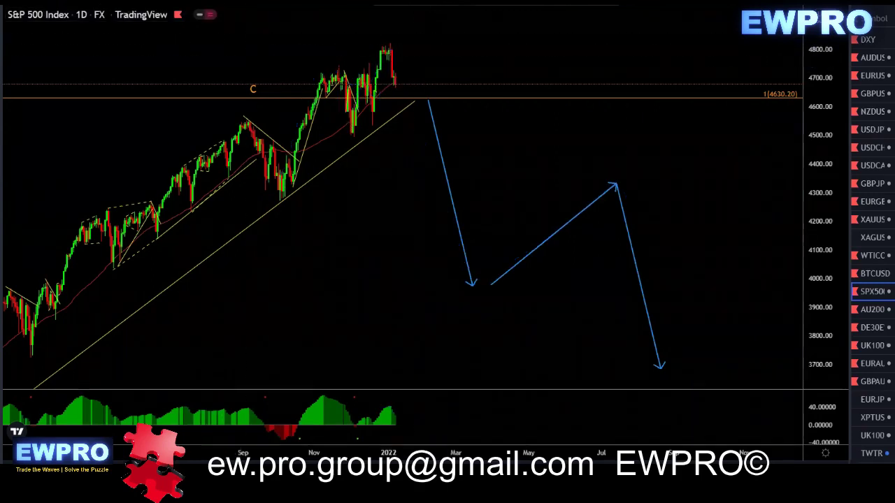
Switch the S&P 500 chart to the 4h interval and fit the price action from November to January into view
{"action": "type", "text": "240"}
{"action": "key", "text": "Return"}
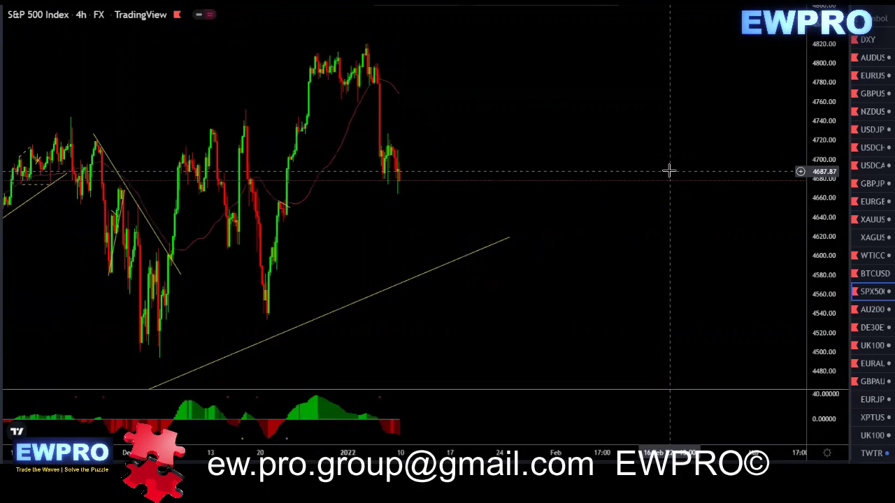
{"action": "scroll", "coordinate": [669, 170], "scroll_direction": "down", "scroll_amount": 3}
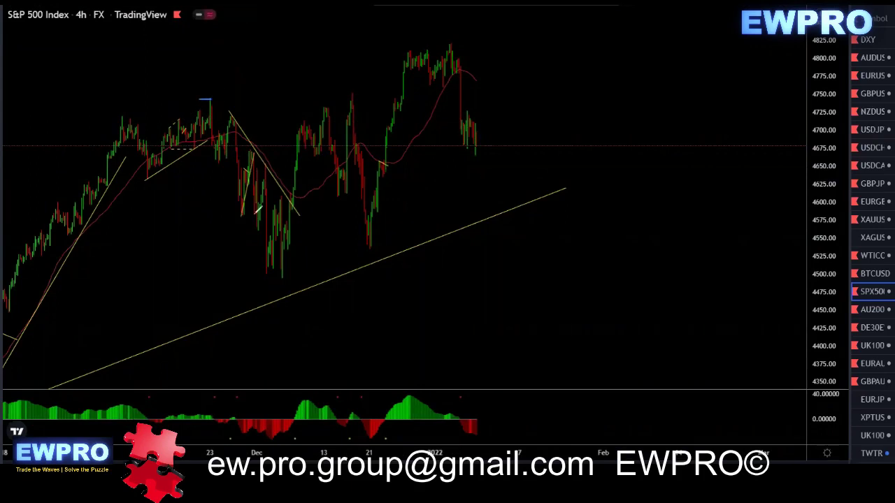
Trace the individual swings of the S&P 500's decline from the late-November high to the early-December low near 4,500
{"action": "left_click_drag", "start_coordinate": [207, 100], "coordinate": [302, 328]}
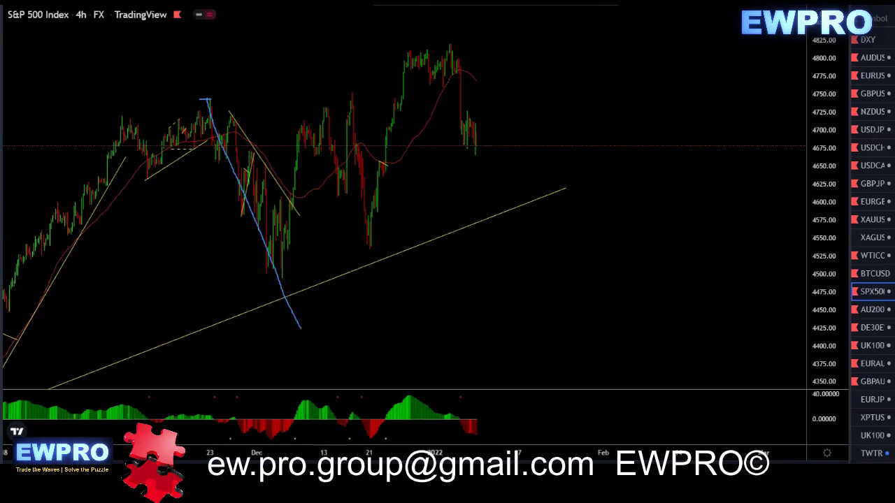
{"action": "key", "text": "e"}
{"action": "mouse_move", "coordinate": [211, 105]}
{"action": "left_mouse_down"}
{"action": "mouse_move", "coordinate": [214, 161]}
{"action": "mouse_move", "coordinate": [235, 144]}
{"action": "mouse_move", "coordinate": [242, 207]}
{"action": "mouse_move", "coordinate": [268, 188]}
{"action": "mouse_move", "coordinate": [273, 237]}
{"action": "mouse_move", "coordinate": [286, 217]}
{"action": "mouse_move", "coordinate": [286, 268]}
{"action": "left_mouse_up"}
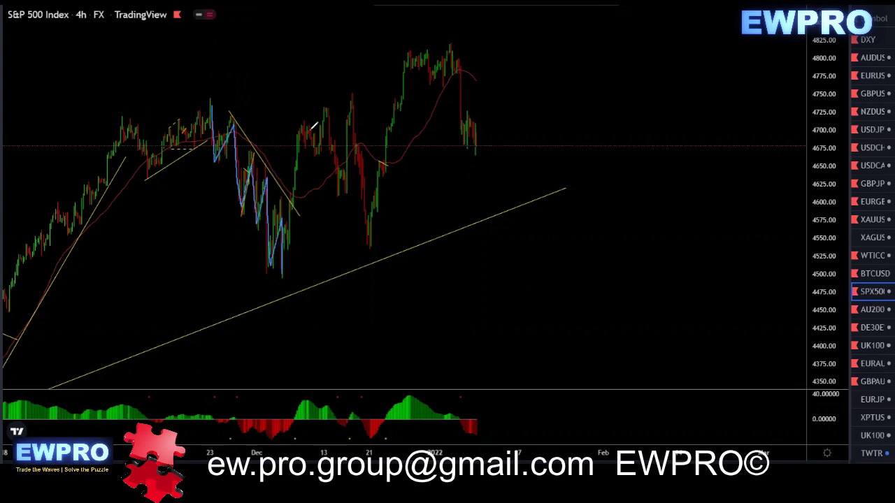
Outline the widening mid-December range, trace the swings from the December low to about 4,800, and clear the drawings
{"action": "left_click_drag", "start_coordinate": [300, 125], "coordinate": [353, 91]}
{"action": "left_click_drag", "start_coordinate": [300, 126], "coordinate": [371, 244]}
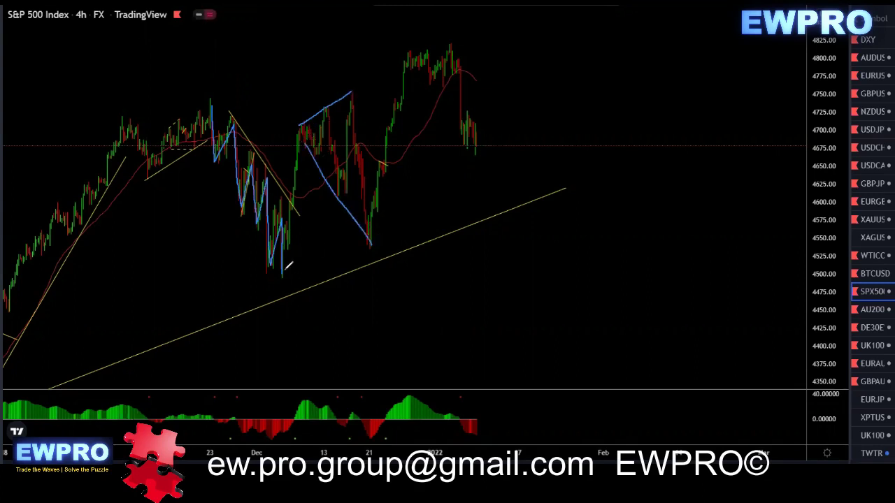
{"action": "mouse_move", "coordinate": [283, 272]}
{"action": "left_mouse_down"}
{"action": "mouse_move", "coordinate": [314, 114]}
{"action": "mouse_move", "coordinate": [372, 241]}
{"action": "mouse_move", "coordinate": [389, 176]}
{"action": "left_mouse_up"}
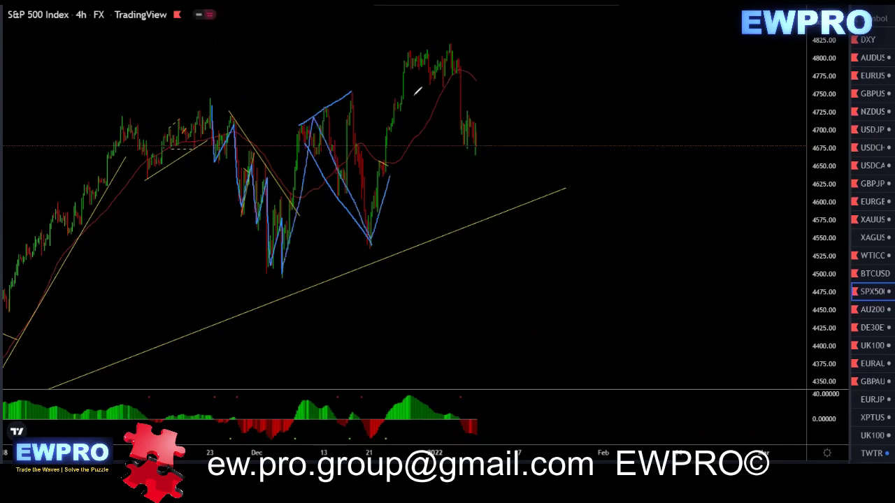
{"action": "left_click_drag", "start_coordinate": [418, 92], "coordinate": [427, 49]}
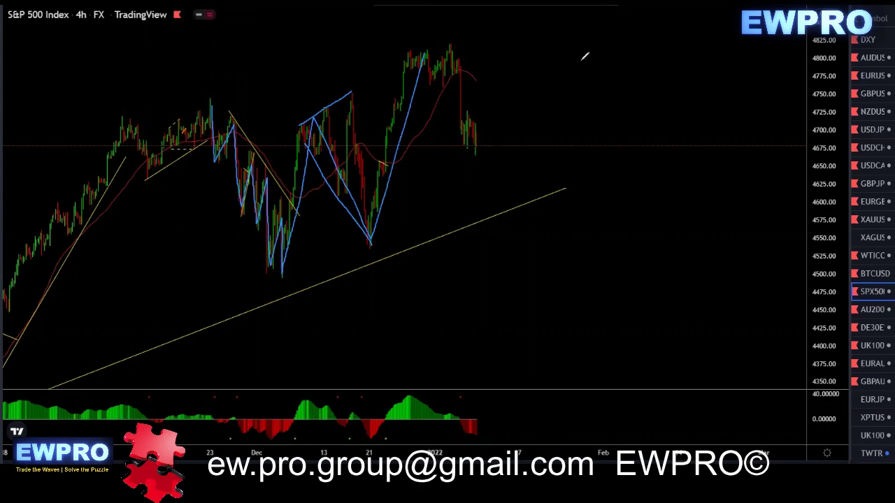
{"action": "key", "text": "e"}
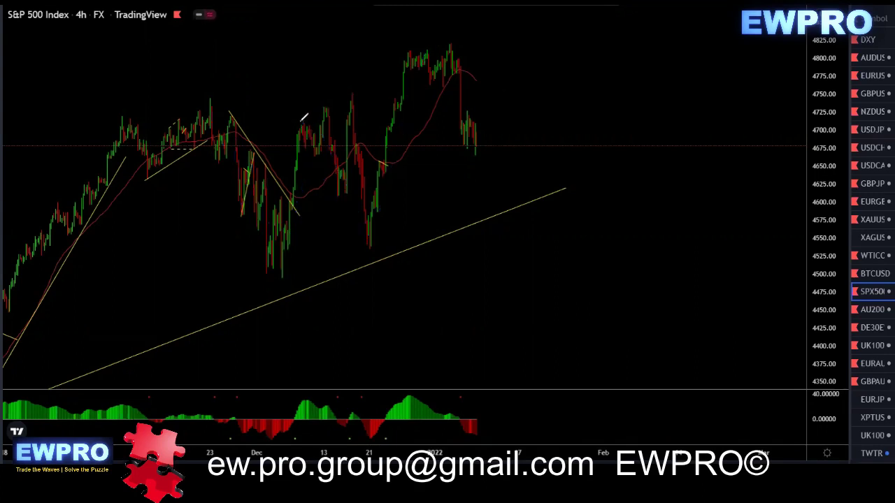
Outline the widening December range, sketch the swings from late November with a January drop to about 4,600 and a rebound above 4,825, and clear the drawings
{"action": "left_click_drag", "start_coordinate": [300, 122], "coordinate": [359, 95]}
{"action": "left_click_drag", "start_coordinate": [312, 155], "coordinate": [361, 246]}
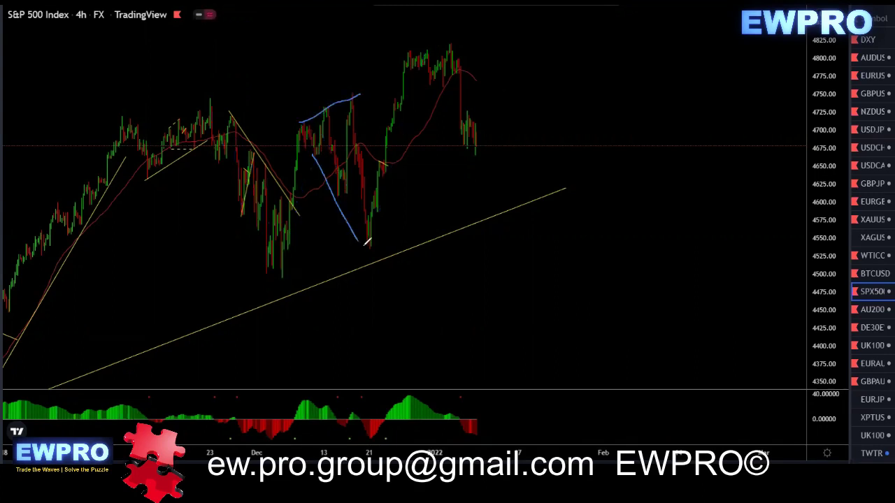
{"action": "mouse_move", "coordinate": [214, 96]}
{"action": "left_mouse_down"}
{"action": "mouse_move", "coordinate": [274, 259]}
{"action": "mouse_move", "coordinate": [438, 36]}
{"action": "mouse_move", "coordinate": [490, 190]}
{"action": "mouse_move", "coordinate": [545, 69]}
{"action": "left_mouse_up"}
{"action": "left_click_drag", "start_coordinate": [568, 31], "coordinate": [572, 25]}
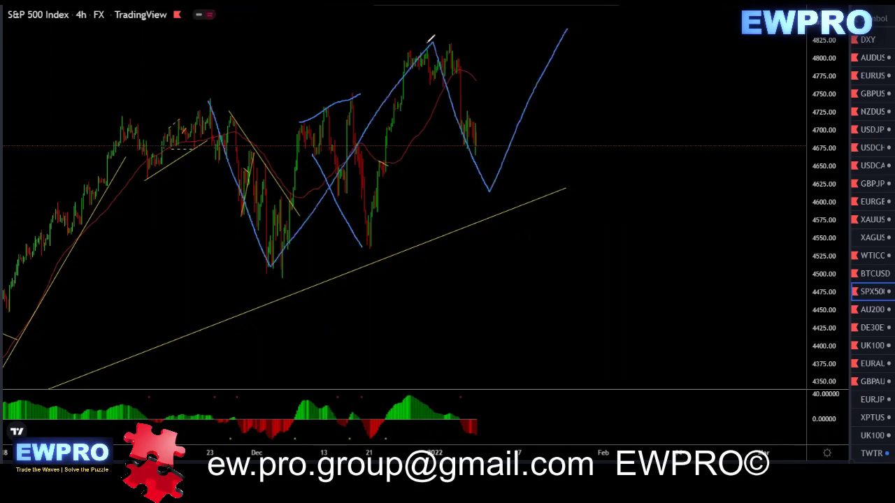
{"action": "left_click_drag", "start_coordinate": [453, 44], "coordinate": [500, 198]}
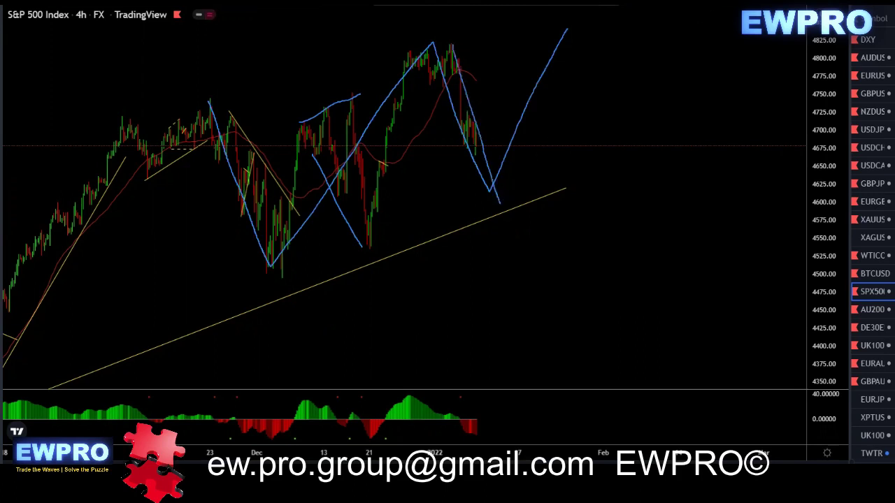
{"action": "key", "text": "Escape"}
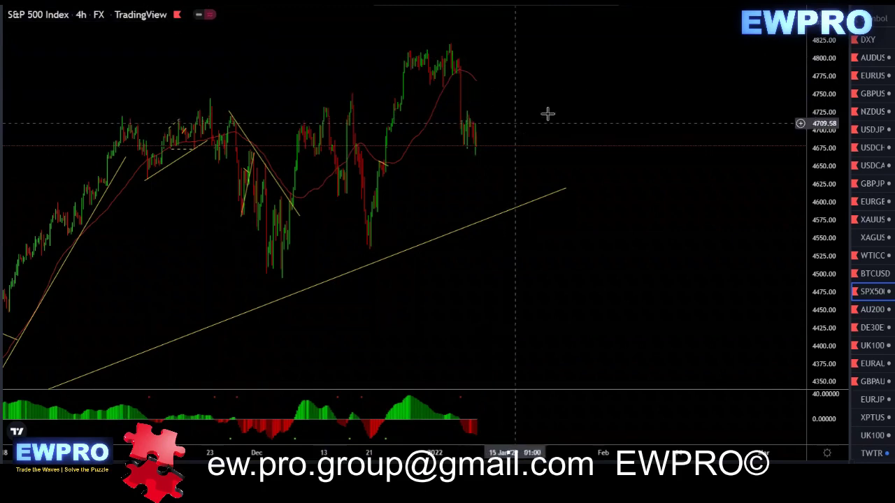
Switch the S&P 500 chart to the 1h interval and enlarge the price action from late December to 10 January
{"action": "left_click_drag", "start_coordinate": [547, 113], "coordinate": [630, 100]}
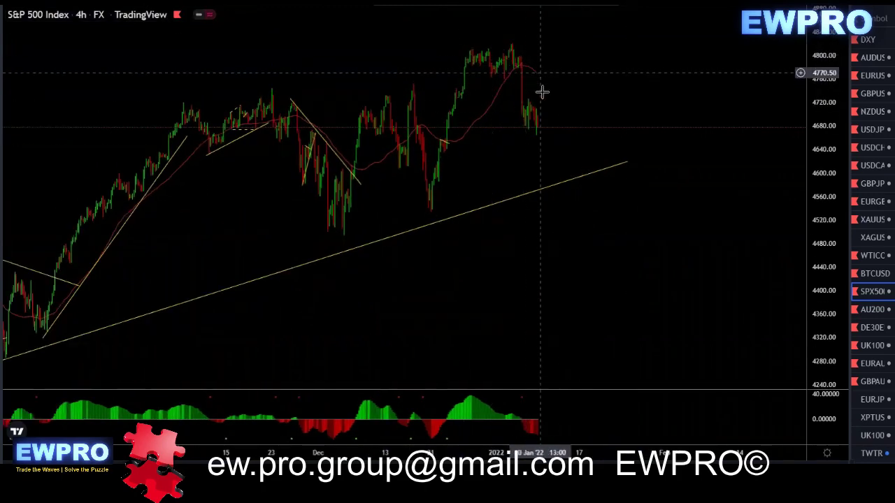
{"action": "left_click", "coordinate": [591, 4]}
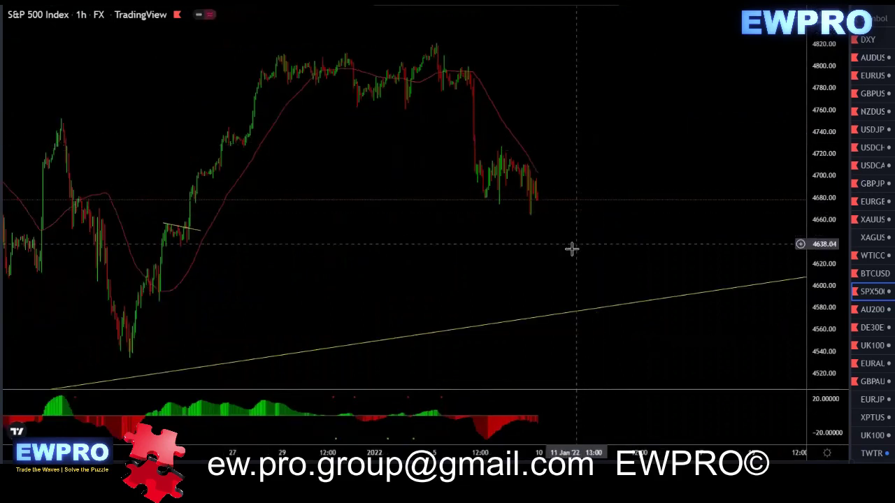
{"action": "scroll", "coordinate": [571, 250], "scroll_direction": "down", "scroll_amount": 1}
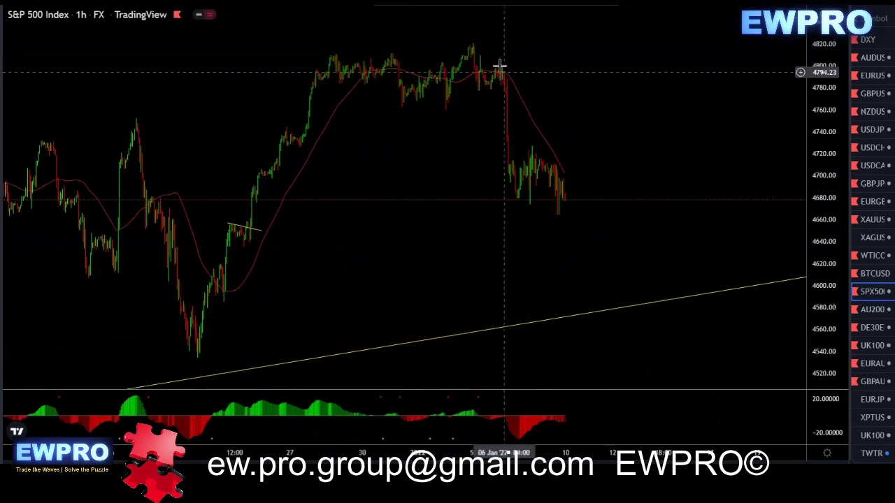
{"action": "left_click_drag", "start_coordinate": [577, 119], "coordinate": [490, 220]}
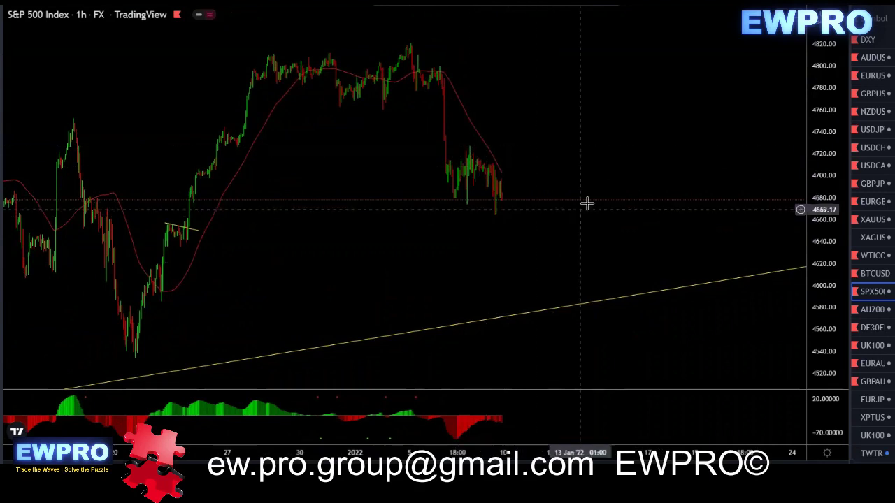
{"action": "left_click_drag", "start_coordinate": [587, 156], "coordinate": [593, 154]}
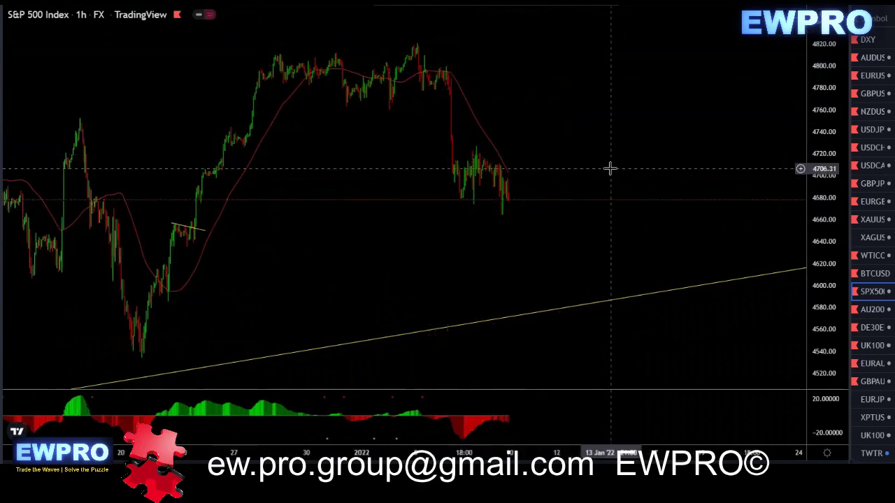
{"action": "left_click_drag", "start_coordinate": [665, 168], "coordinate": [646, 168]}
{"action": "scroll", "coordinate": [557, 122], "scroll_direction": "up", "scroll_amount": 4}
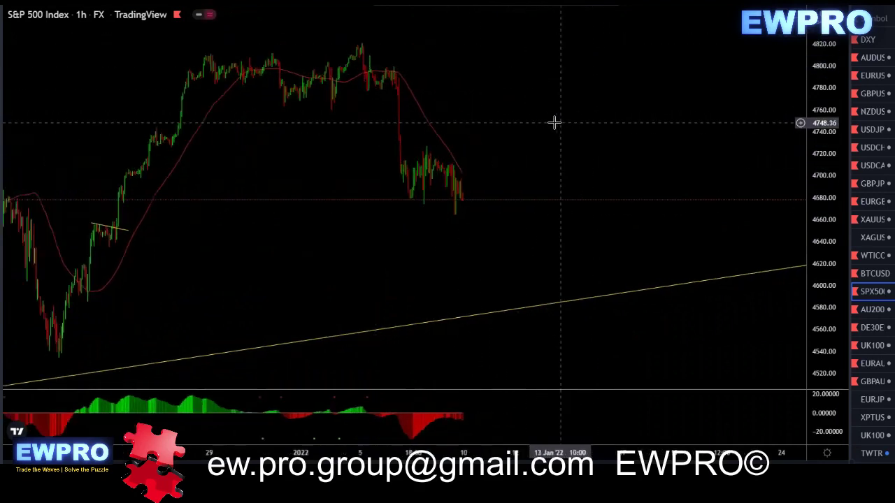
{"action": "left_click_drag", "start_coordinate": [814, 155], "coordinate": [815, 175]}
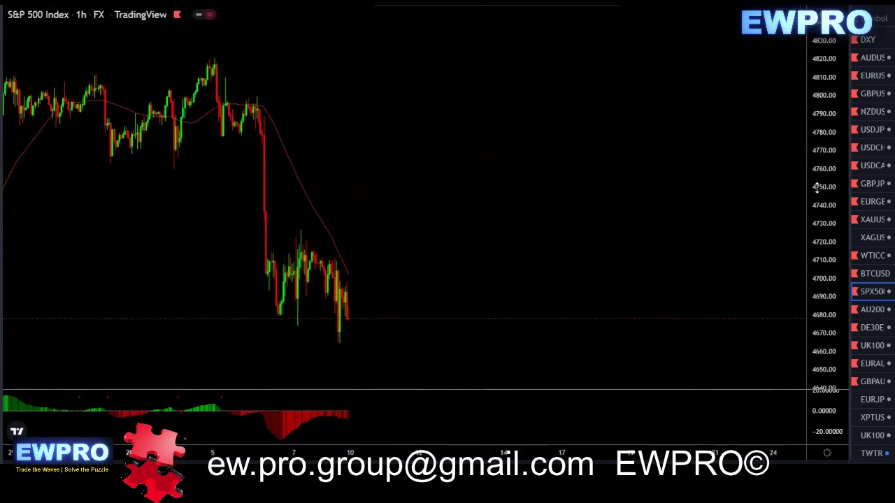
{"action": "left_click_drag", "start_coordinate": [520, 233], "coordinate": [569, 216]}
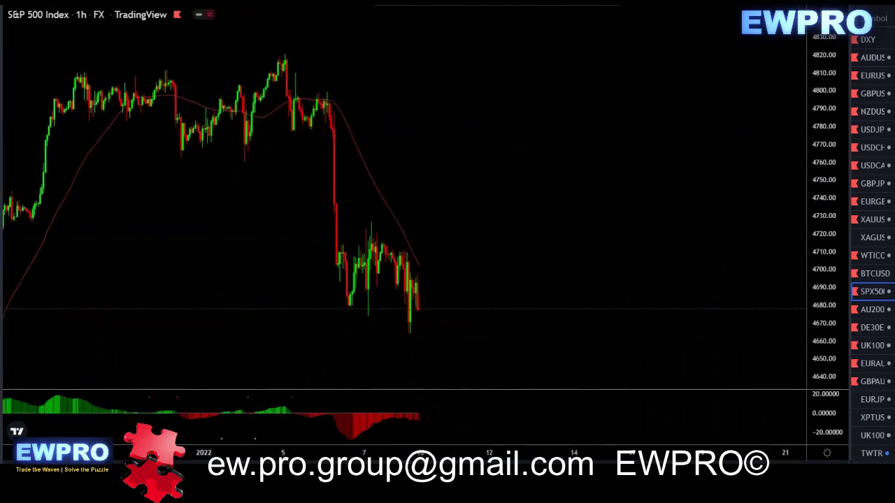
Mark the two January lows, trace the swings between them, project a rally to about 4,720 and a fall below 4,640, and clear the drawings
{"action": "left_click", "coordinate": [355, 319]}
{"action": "left_click", "coordinate": [368, 319]}
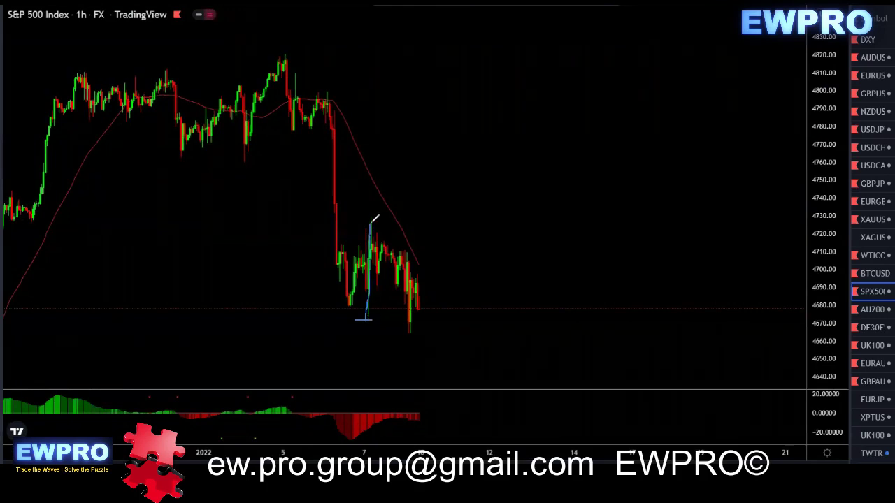
{"action": "left_click", "coordinate": [370, 224]}
{"action": "left_click", "coordinate": [413, 334]}
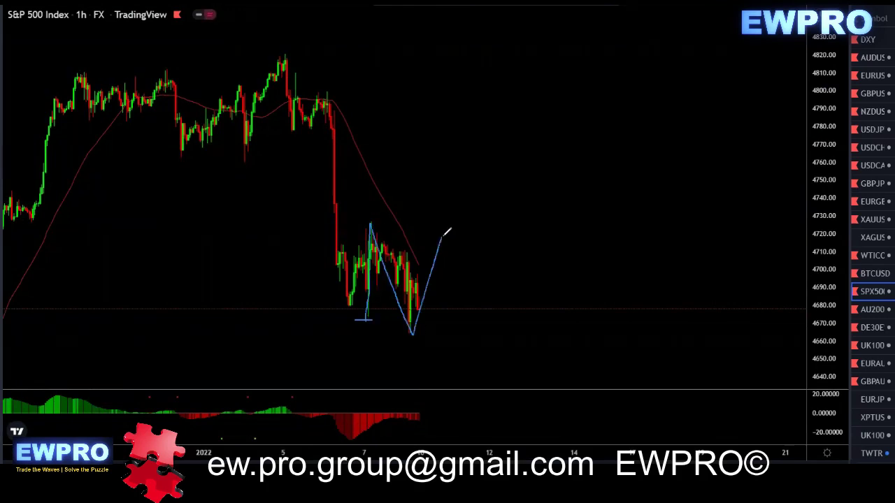
{"action": "left_click", "coordinate": [442, 236]}
{"action": "left_click_drag", "start_coordinate": [422, 308], "coordinate": [443, 230]}
{"action": "left_click_drag", "start_coordinate": [402, 335], "coordinate": [423, 335]}
{"action": "left_click_drag", "start_coordinate": [442, 230], "coordinate": [496, 395]}
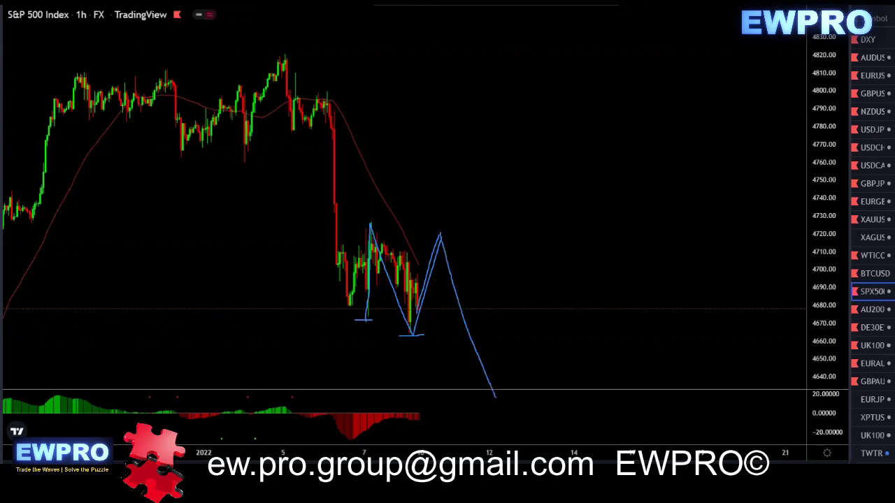
{"action": "key", "text": "Escape"}
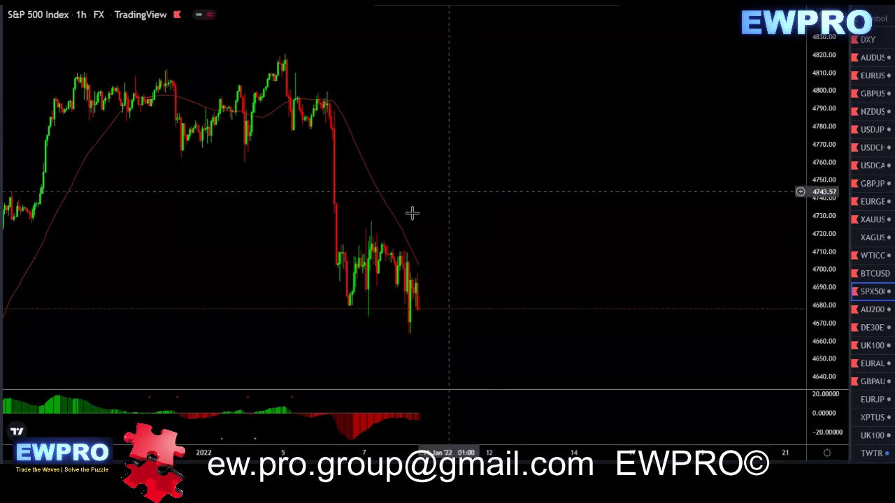
Switch the S&P 500 chart to the 15-minute interval and fit the decline since 6 January into view
{"action": "left_click_drag", "start_coordinate": [447, 259], "coordinate": [332, 194]}
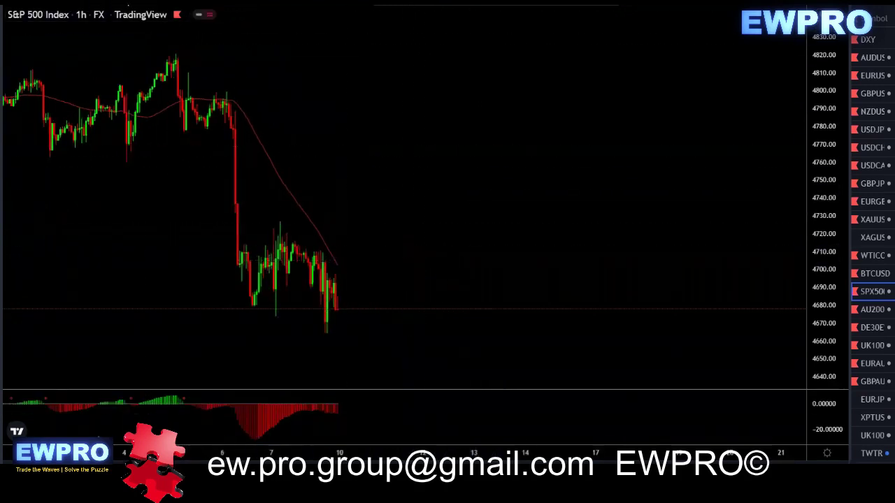
{"action": "type", "text": "15"}
{"action": "key", "text": "Return"}
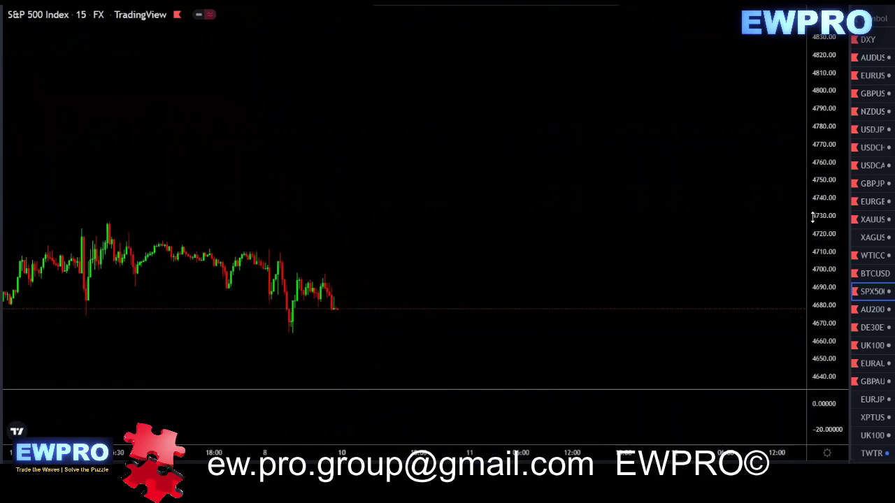
{"action": "double_click", "coordinate": [827, 290]}
{"action": "scroll", "coordinate": [589, 239], "scroll_direction": "down", "scroll_amount": 2}
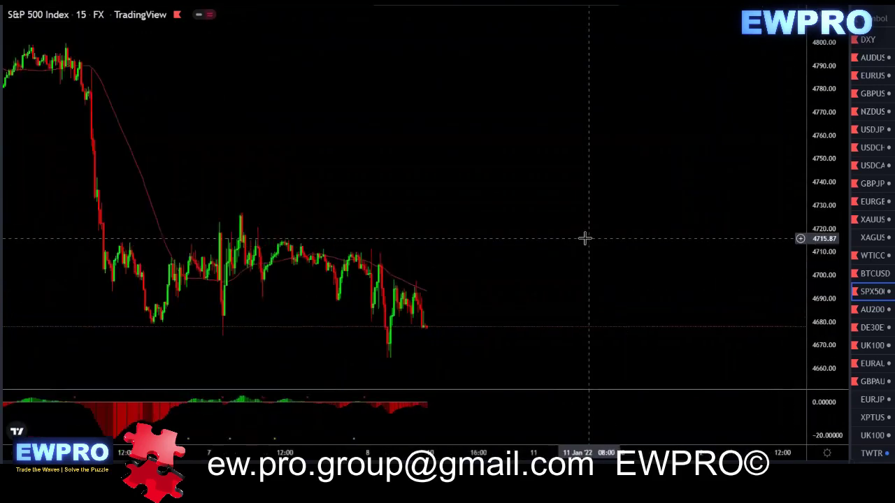
{"action": "scroll", "coordinate": [561, 238], "scroll_direction": "up", "scroll_amount": 1}
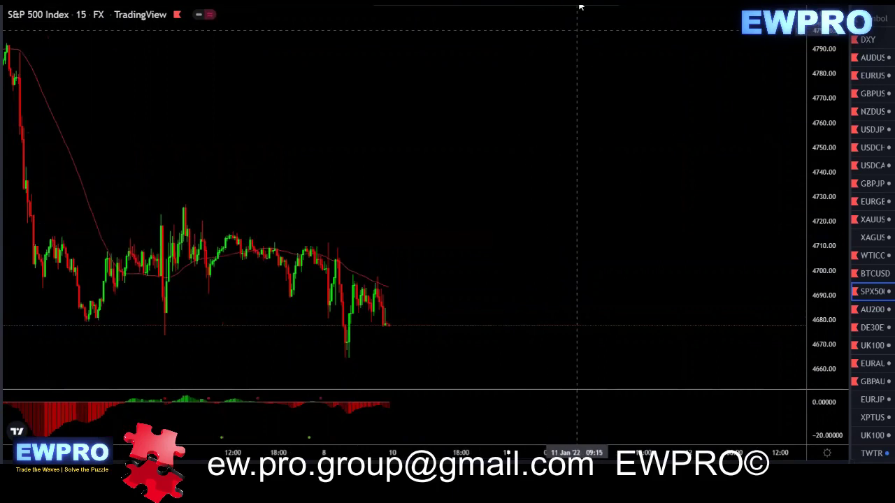
Mark the latest price and momentum lows, sketch a rise to about 4,718, a small rising wedge and a drop to about 4,665, and clear the drawings
{"action": "left_click_drag", "start_coordinate": [334, 355], "coordinate": [361, 354]}
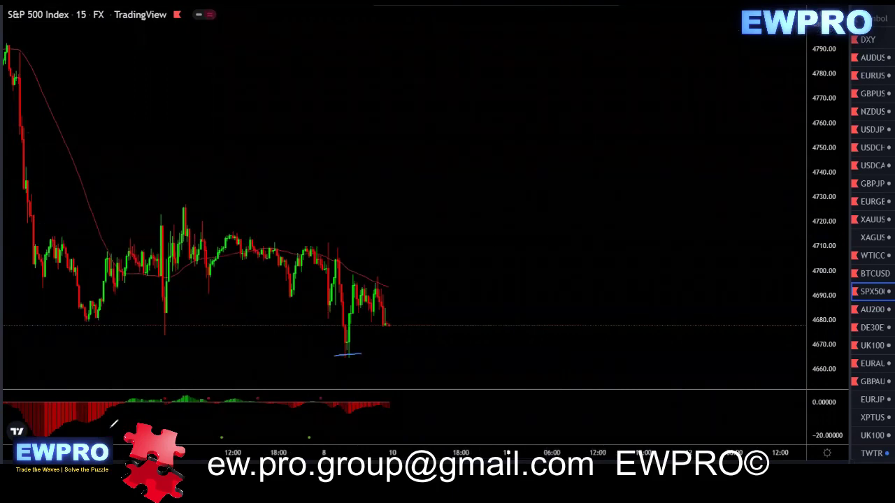
{"action": "left_click_drag", "start_coordinate": [336, 418], "coordinate": [353, 413]}
{"action": "mouse_move", "coordinate": [347, 354]}
{"action": "left_mouse_down"}
{"action": "mouse_move", "coordinate": [354, 277]}
{"action": "mouse_move", "coordinate": [389, 321]}
{"action": "mouse_move", "coordinate": [427, 225]}
{"action": "left_mouse_up"}
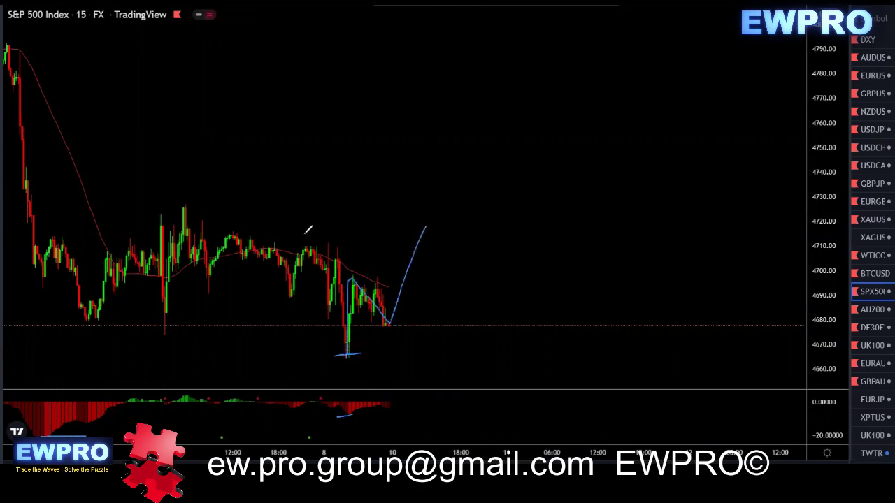
{"action": "left_click_drag", "start_coordinate": [302, 235], "coordinate": [355, 235]}
{"action": "mouse_move", "coordinate": [428, 226]}
{"action": "left_mouse_down"}
{"action": "mouse_move", "coordinate": [451, 292]}
{"action": "mouse_move", "coordinate": [475, 284]}
{"action": "mouse_move", "coordinate": [483, 266]}
{"action": "left_mouse_up"}
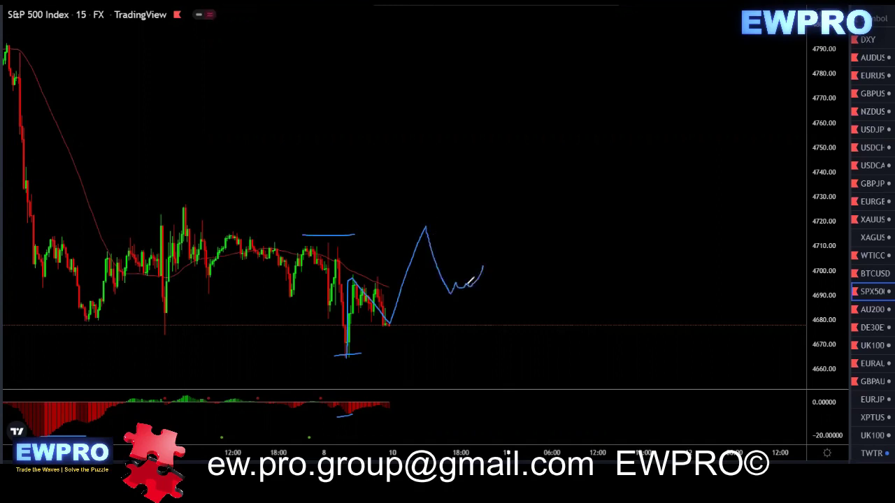
{"action": "mouse_move", "coordinate": [450, 294]}
{"action": "left_mouse_down"}
{"action": "mouse_move", "coordinate": [482, 282]}
{"action": "mouse_move", "coordinate": [486, 265]}
{"action": "left_mouse_up"}
{"action": "left_click_drag", "start_coordinate": [486, 265], "coordinate": [502, 356]}
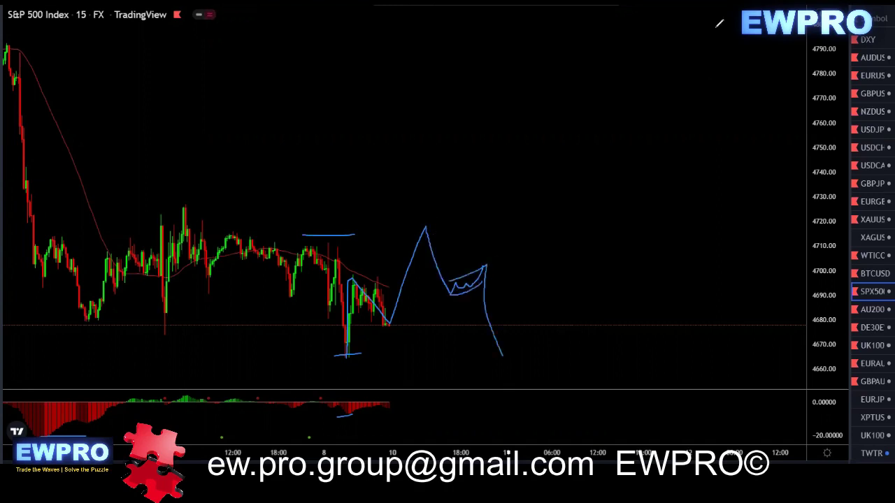
{"action": "key", "text": "Escape"}
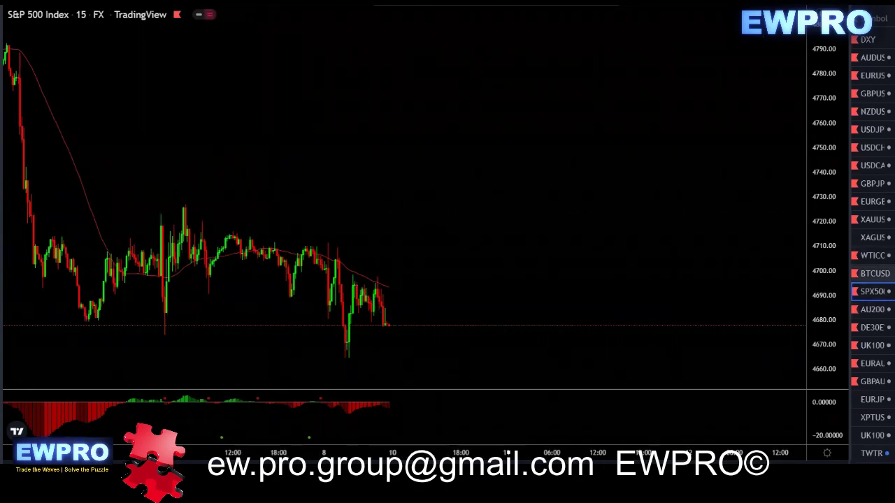
Open the Germany 30 chart on the daily interval and zoom out to show the whole rise from the 2020 low
{"action": "left_click", "coordinate": [872, 315]}
{"action": "left_click", "coordinate": [872, 327]}
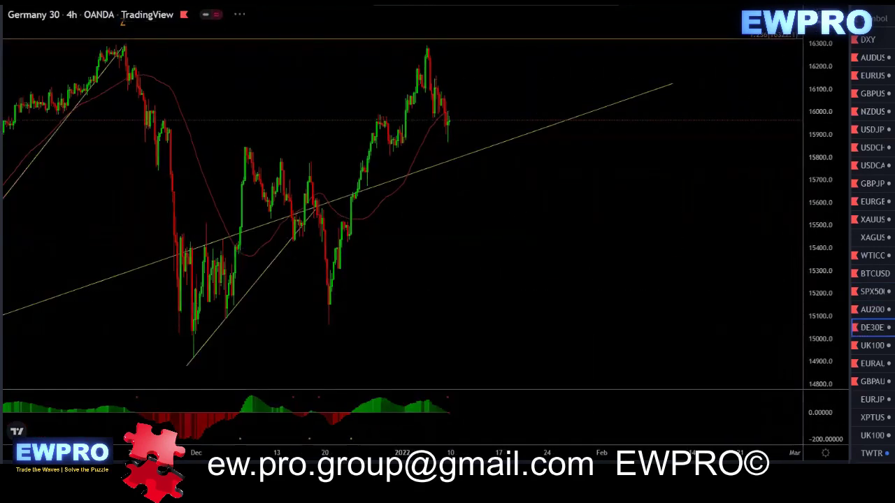
{"action": "left_click", "coordinate": [182, 2]}
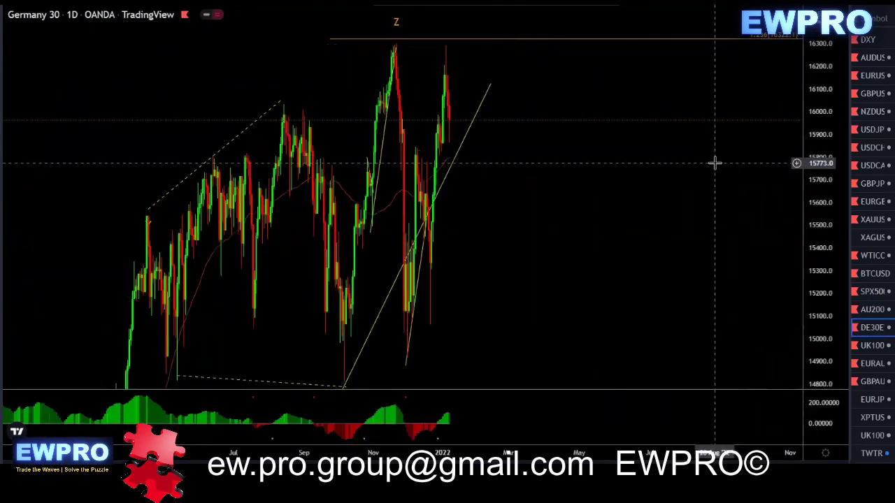
{"action": "scroll", "coordinate": [723, 161], "scroll_direction": "down", "scroll_amount": 2}
{"action": "left_click_drag", "start_coordinate": [822, 182], "coordinate": [804, 186]}
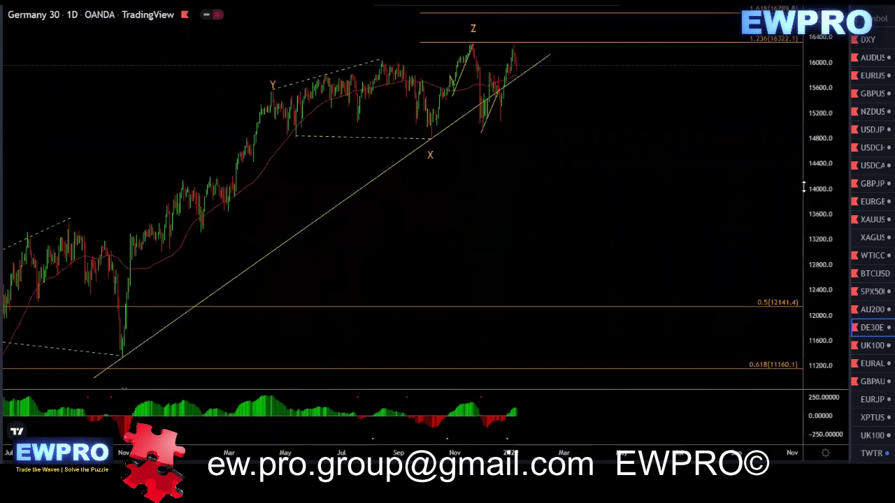
{"action": "scroll", "coordinate": [659, 192], "scroll_direction": "down", "scroll_amount": 3}
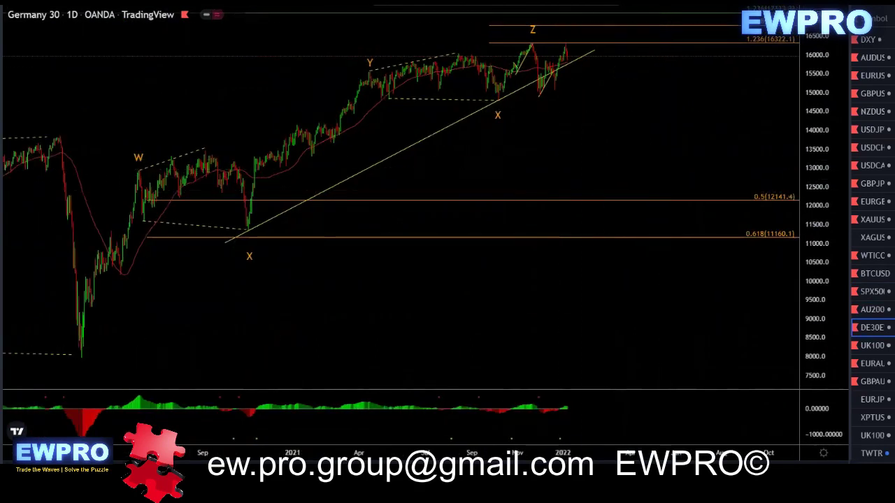
Trace the W-X-Y-X-Z rise from the 2020 low, project a decline to the 0.5 retracement at 12,141.4, trace the latest rebound, and clear the drawings
{"action": "mouse_move", "coordinate": [78, 358]}
{"action": "left_mouse_down"}
{"action": "mouse_move", "coordinate": [126, 218]}
{"action": "mouse_move", "coordinate": [280, 198]}
{"action": "left_mouse_up"}
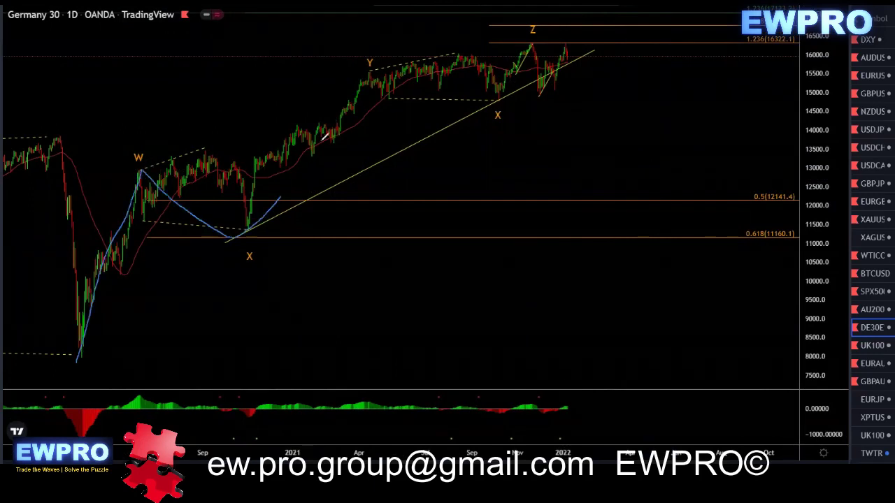
{"action": "mouse_move", "coordinate": [325, 135]}
{"action": "left_mouse_down"}
{"action": "mouse_move", "coordinate": [372, 65]}
{"action": "mouse_move", "coordinate": [495, 93]}
{"action": "mouse_move", "coordinate": [537, 44]}
{"action": "left_mouse_up"}
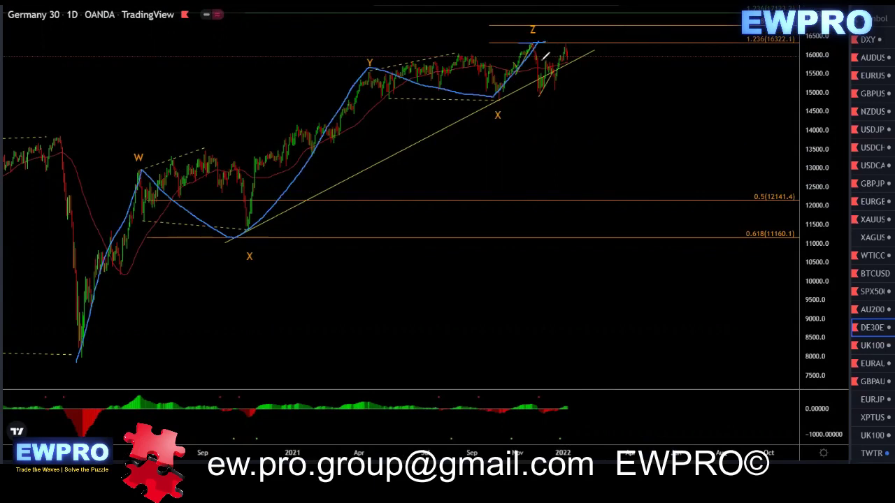
{"action": "mouse_move", "coordinate": [536, 41]}
{"action": "left_mouse_down"}
{"action": "mouse_move", "coordinate": [542, 83]}
{"action": "mouse_move", "coordinate": [566, 70]}
{"action": "mouse_move", "coordinate": [599, 200]}
{"action": "mouse_move", "coordinate": [639, 201]}
{"action": "left_mouse_up"}
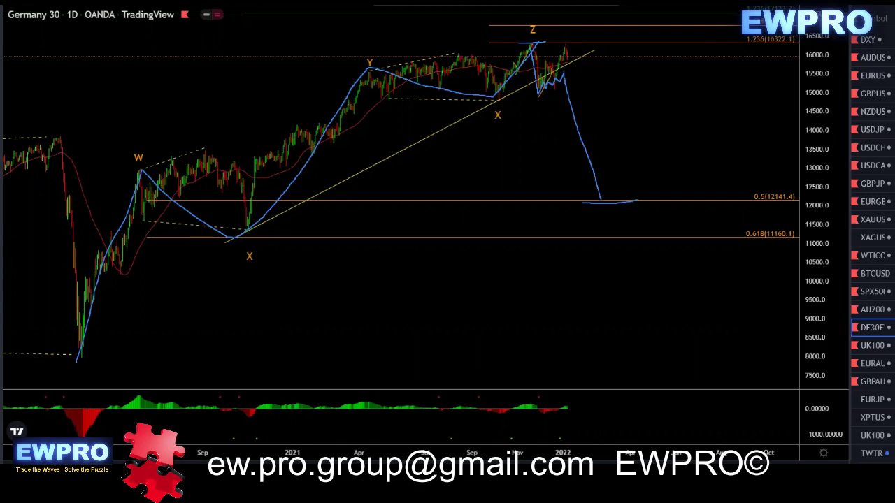
{"action": "key", "text": "Delete"}
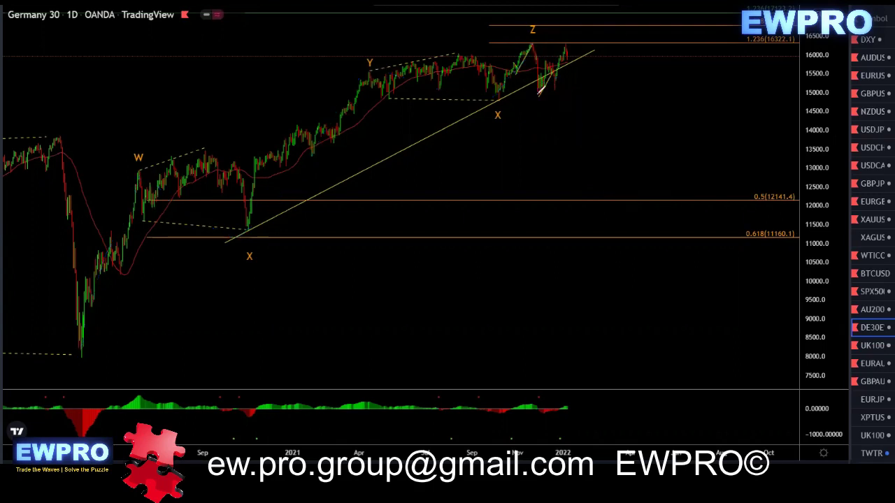
{"action": "mouse_move", "coordinate": [540, 91]}
{"action": "left_mouse_down"}
{"action": "mouse_move", "coordinate": [552, 56]}
{"action": "mouse_move", "coordinate": [569, 62]}
{"action": "left_mouse_up"}
{"action": "key", "text": "e"}
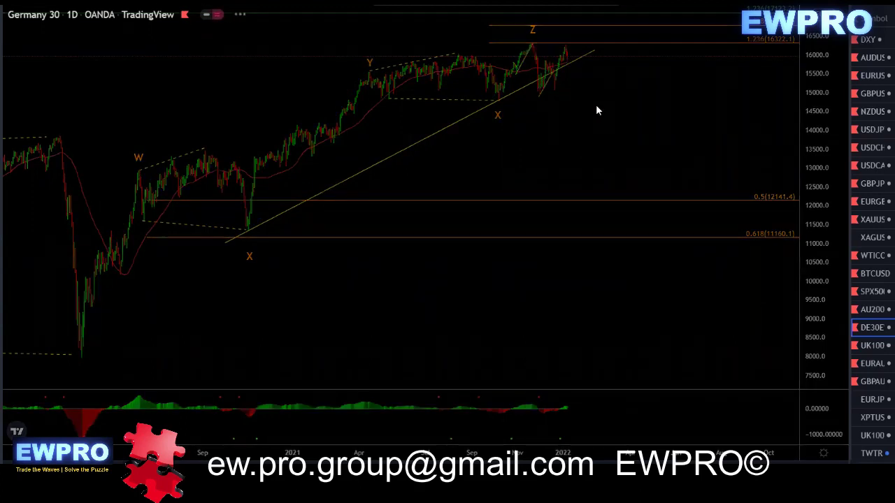
Switch the Germany 30 chart to the 4h interval with the price action from October to January in view
{"action": "type", "text": "4h"}
{"action": "key", "text": "Return"}
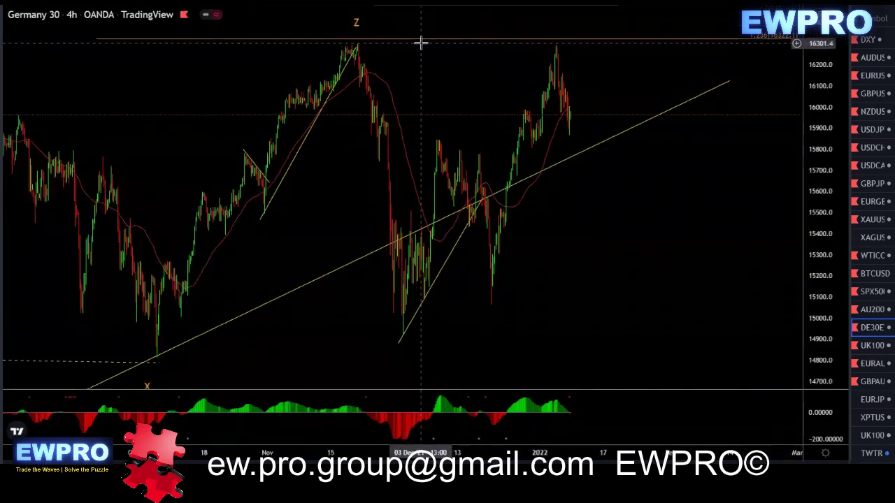
Move the short rising trendline onto the falling December highs, from about 15,892 on 3 December to about 15,690 at the end of December
{"action": "scroll", "coordinate": [652, 198], "scroll_direction": "up", "scroll_amount": 1}
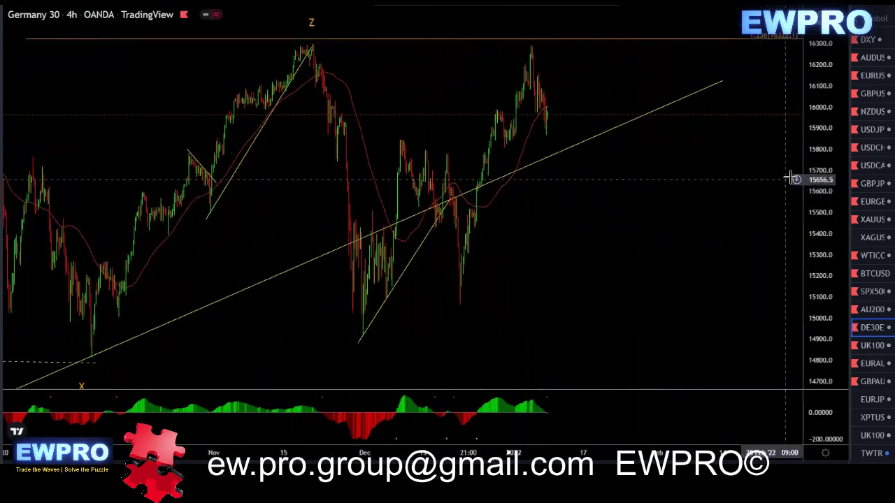
{"action": "left_click_drag", "start_coordinate": [816, 168], "coordinate": [801, 194]}
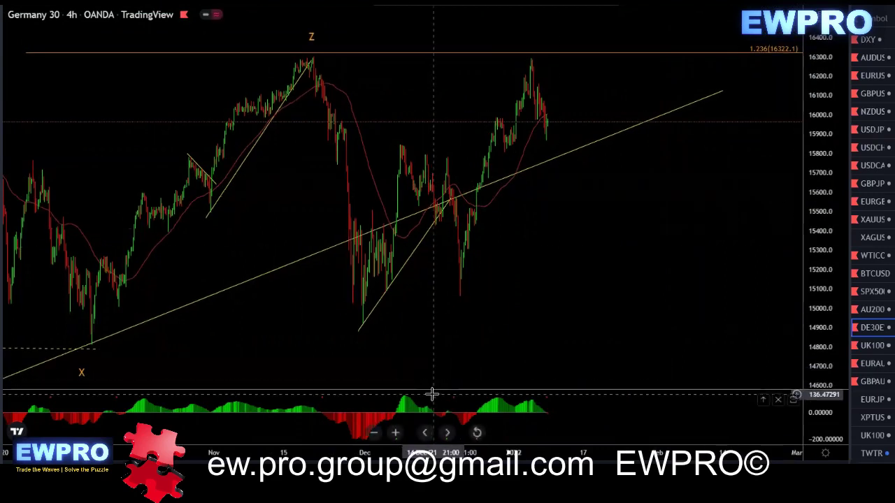
{"action": "scroll", "coordinate": [599, 234], "scroll_direction": "up", "scroll_amount": 2}
{"action": "left_click_drag", "start_coordinate": [543, 240], "coordinate": [573, 234]}
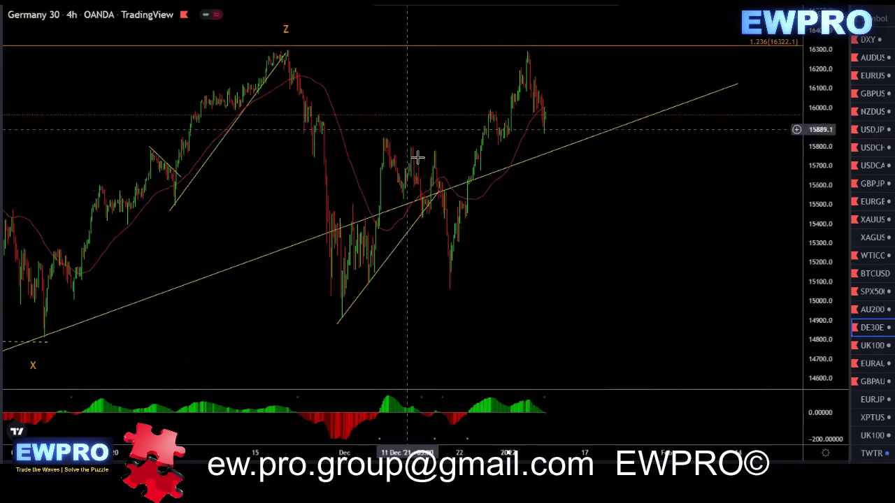
{"action": "left_click", "coordinate": [392, 259]}
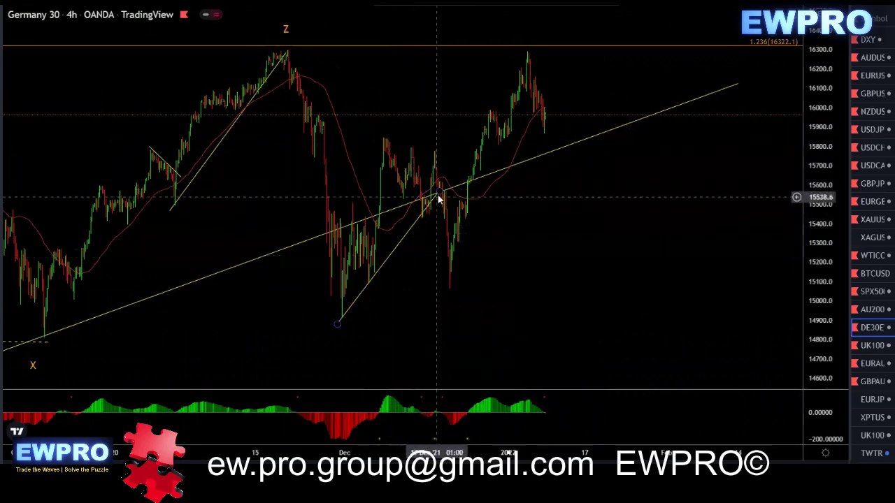
{"action": "left_click_drag", "start_coordinate": [438, 193], "coordinate": [494, 251]}
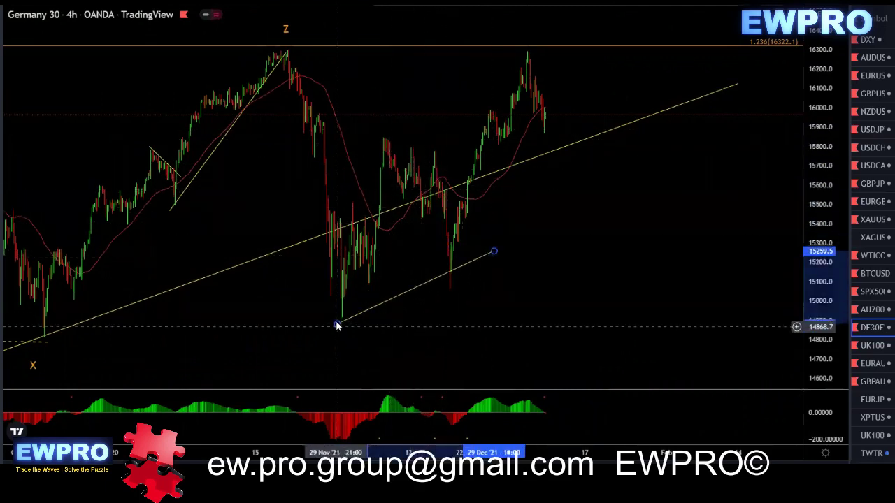
{"action": "left_click_drag", "start_coordinate": [337, 323], "coordinate": [369, 120]}
{"action": "left_click_drag", "start_coordinate": [494, 251], "coordinate": [518, 174]}
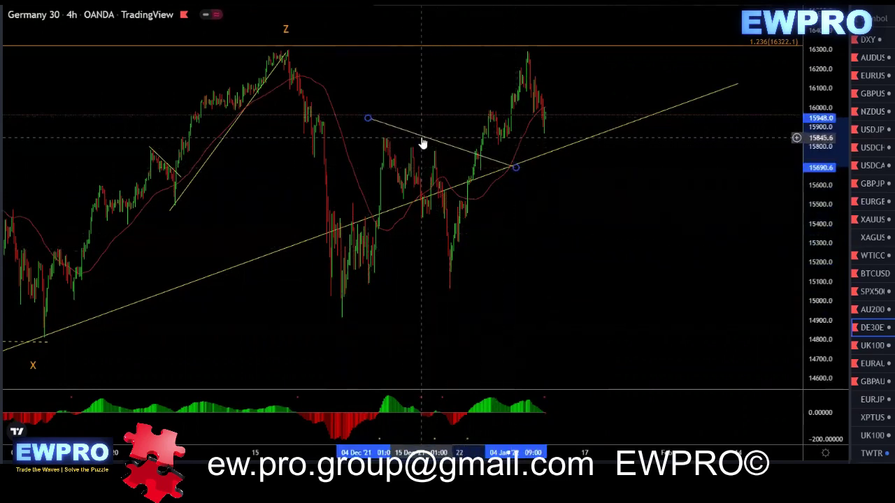
{"action": "left_click_drag", "start_coordinate": [424, 140], "coordinate": [416, 148]}
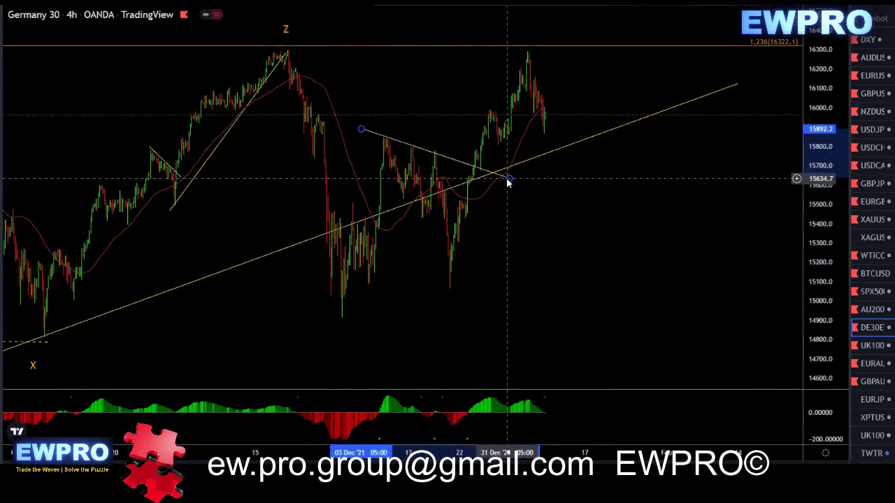
{"action": "left_click_drag", "start_coordinate": [508, 181], "coordinate": [506, 173]}
{"action": "left_click", "coordinate": [604, 175]}
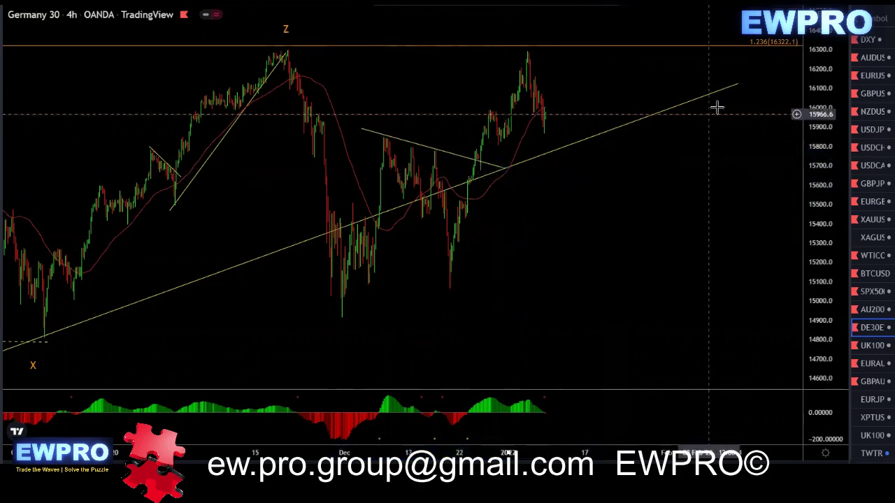
Shorten the long rising trendline from the X low so it ends in late November at about 15,290
{"action": "left_click_drag", "start_coordinate": [739, 87], "coordinate": [308, 250]}
{"action": "left_click", "coordinate": [547, 251]}
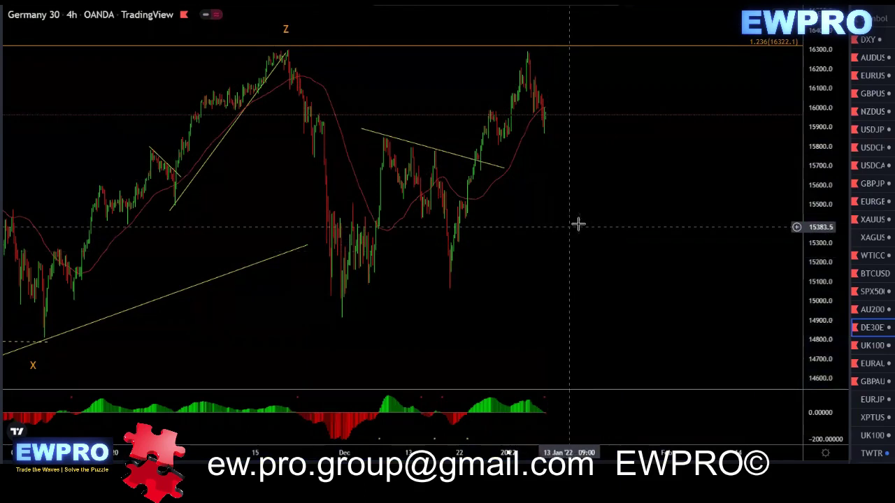
Switch the Germany 30 chart to the 1h interval and stretch the price scale around the rise from the December low
{"action": "scroll", "coordinate": [578, 225], "scroll_direction": "up", "scroll_amount": 2}
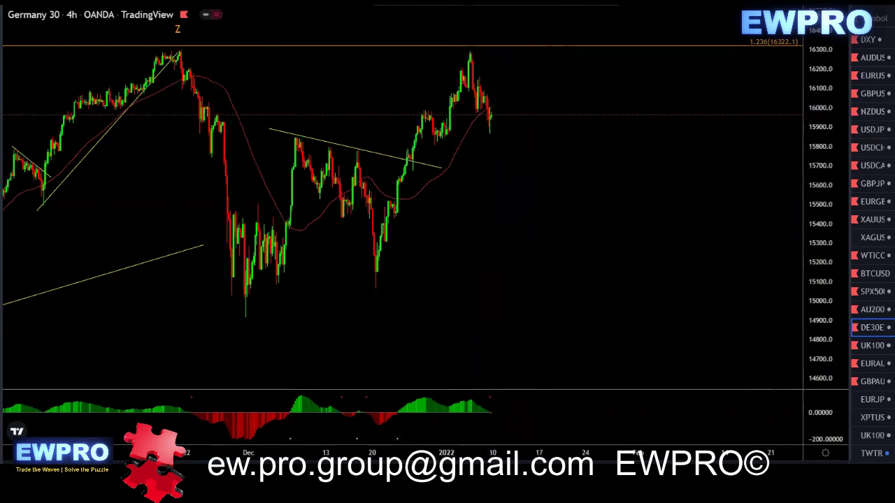
{"action": "left_click", "coordinate": [146, 3]}
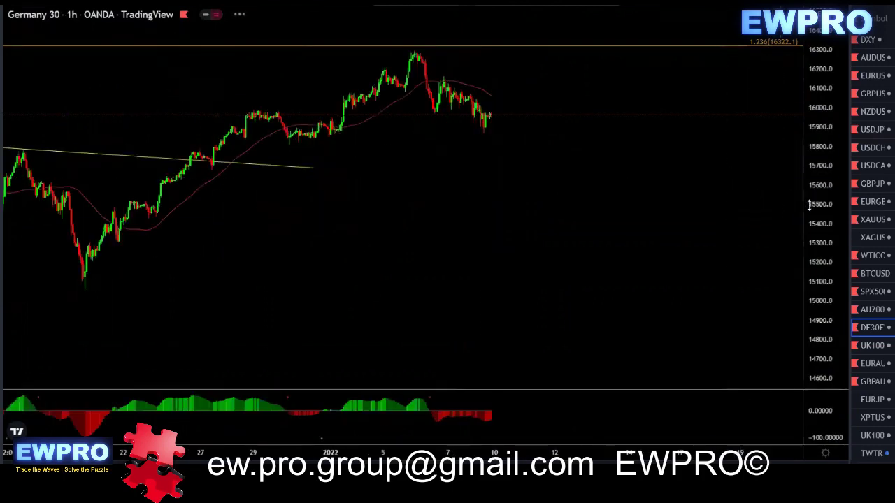
{"action": "left_click_drag", "start_coordinate": [816, 214], "coordinate": [813, 196]}
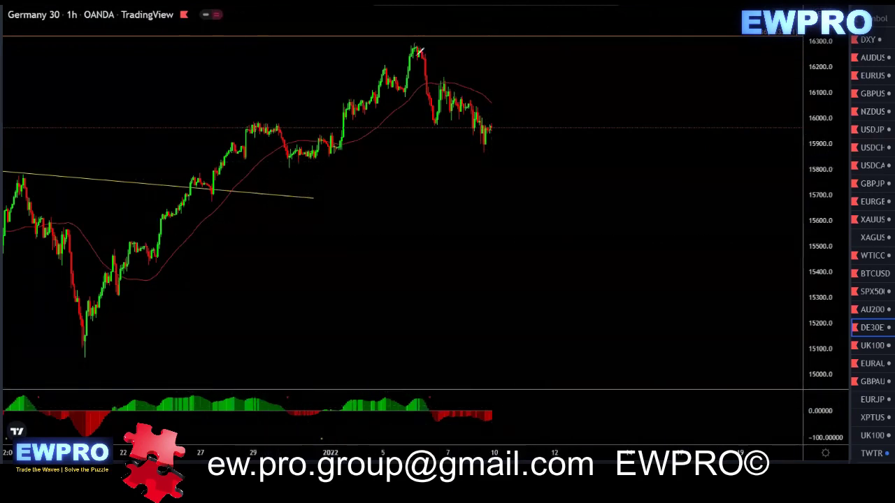
Trace the two-leg decline from the January high, project a rebound to about 16,070 and a fall to about 15,400, and clear the drawings
{"action": "mouse_move", "coordinate": [416, 46]}
{"action": "left_mouse_down"}
{"action": "mouse_move", "coordinate": [431, 124]}
{"action": "mouse_move", "coordinate": [441, 81]}
{"action": "mouse_move", "coordinate": [480, 155]}
{"action": "mouse_move", "coordinate": [502, 103]}
{"action": "left_mouse_up"}
{"action": "left_click_drag", "start_coordinate": [446, 79], "coordinate": [508, 100]}
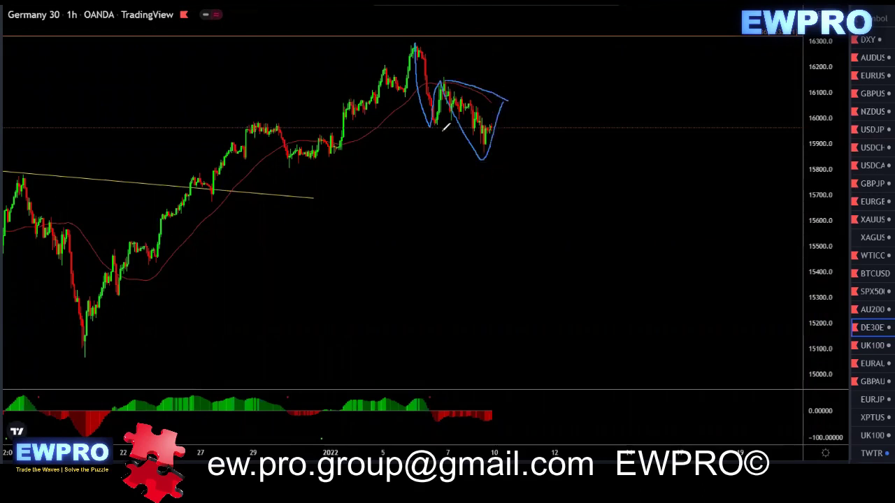
{"action": "left_click_drag", "start_coordinate": [439, 121], "coordinate": [484, 153]}
{"action": "left_click_drag", "start_coordinate": [509, 98], "coordinate": [567, 273]}
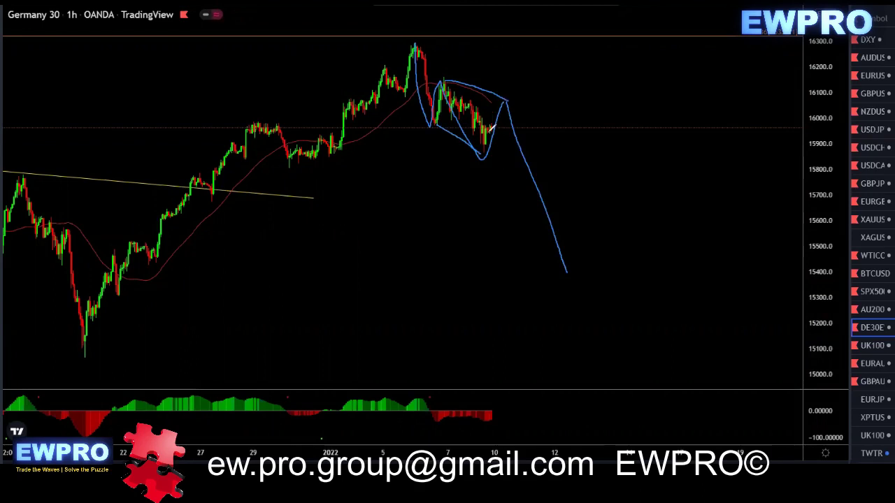
{"action": "left_click_drag", "start_coordinate": [489, 155], "coordinate": [506, 100]}
{"action": "key", "text": "Delete"}
Sketch alternative rebounds to about 16,085, the second with a small pullback and a drop to about 15,640, and clear the drawings
{"action": "left_click_drag", "start_coordinate": [481, 159], "coordinate": [503, 95]}
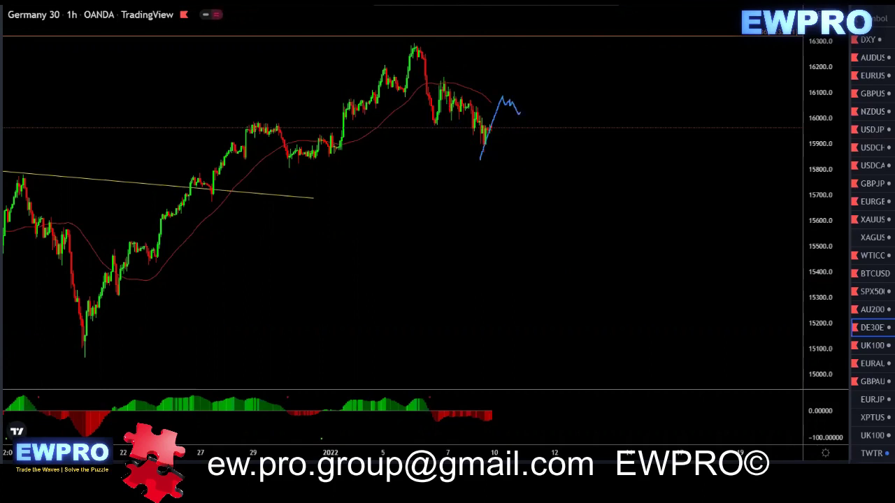
{"action": "key", "text": "Delete"}
{"action": "left_click_drag", "start_coordinate": [482, 155], "coordinate": [506, 95]}
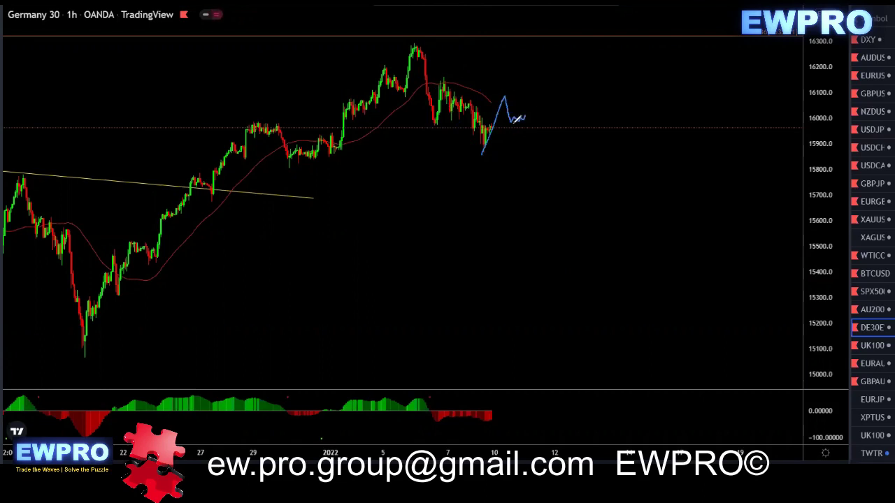
{"action": "left_click_drag", "start_coordinate": [532, 111], "coordinate": [566, 208]}
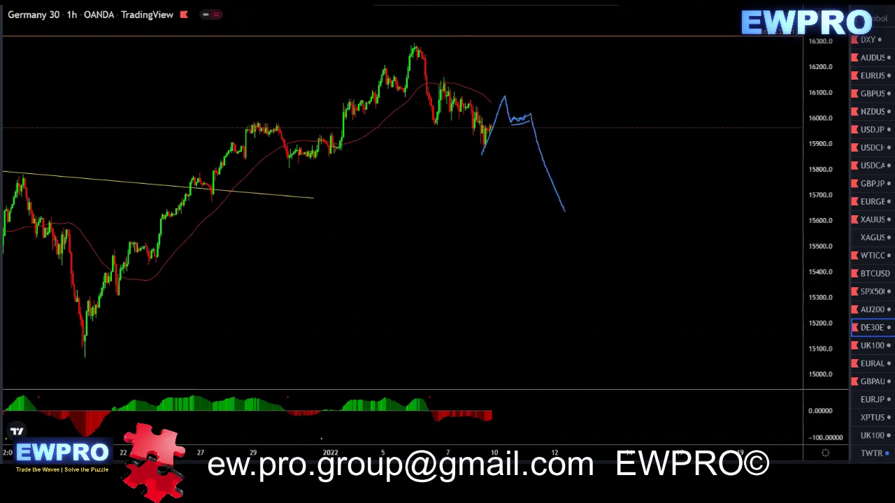
{"action": "key", "text": "Escape"}
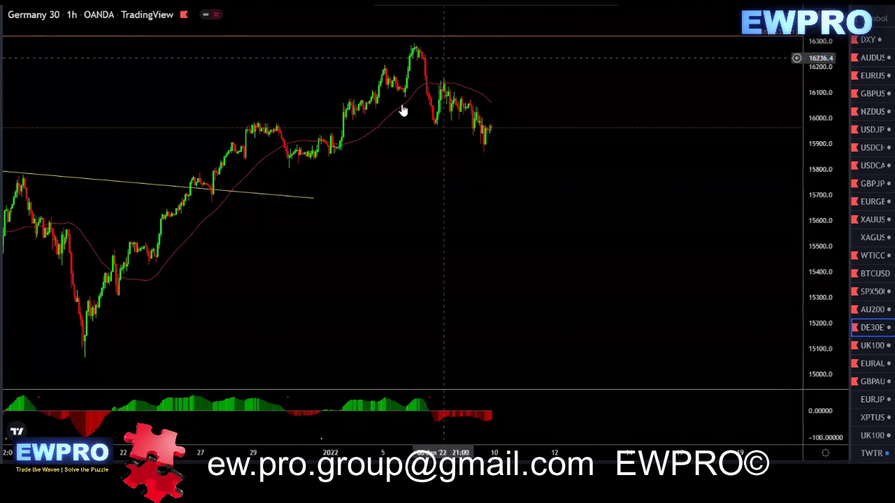